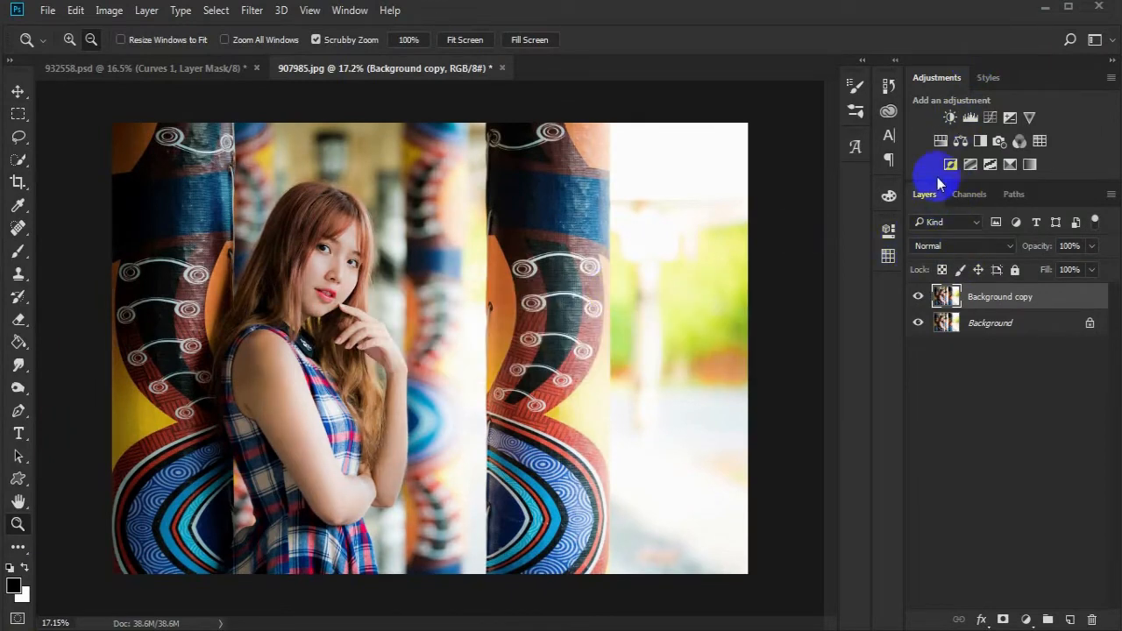
# Add a Hue/Saturation adjustment layer above the background copy and set its saturation to -100.
pyautogui.click(942, 141)
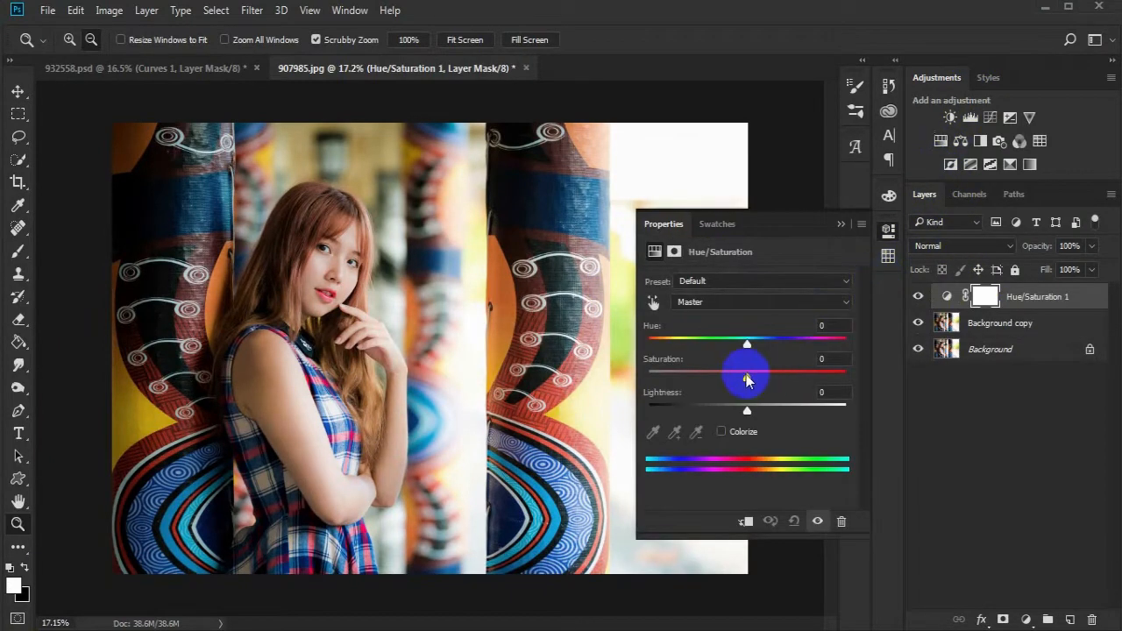
pyautogui.moveTo(746, 379); pyautogui.dragTo(618, 381)
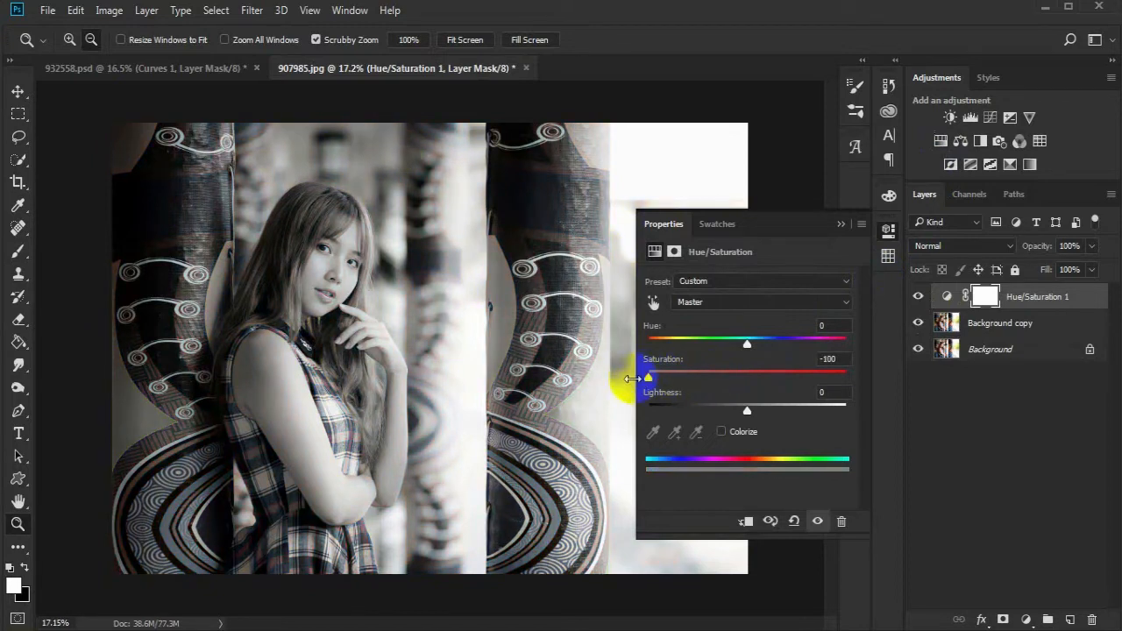
pyautogui.click(841, 225)
# Add a Color Lookup adjustment layer using the EdgyAmber.3DL 3D LUT.
pyautogui.click(1040, 141)
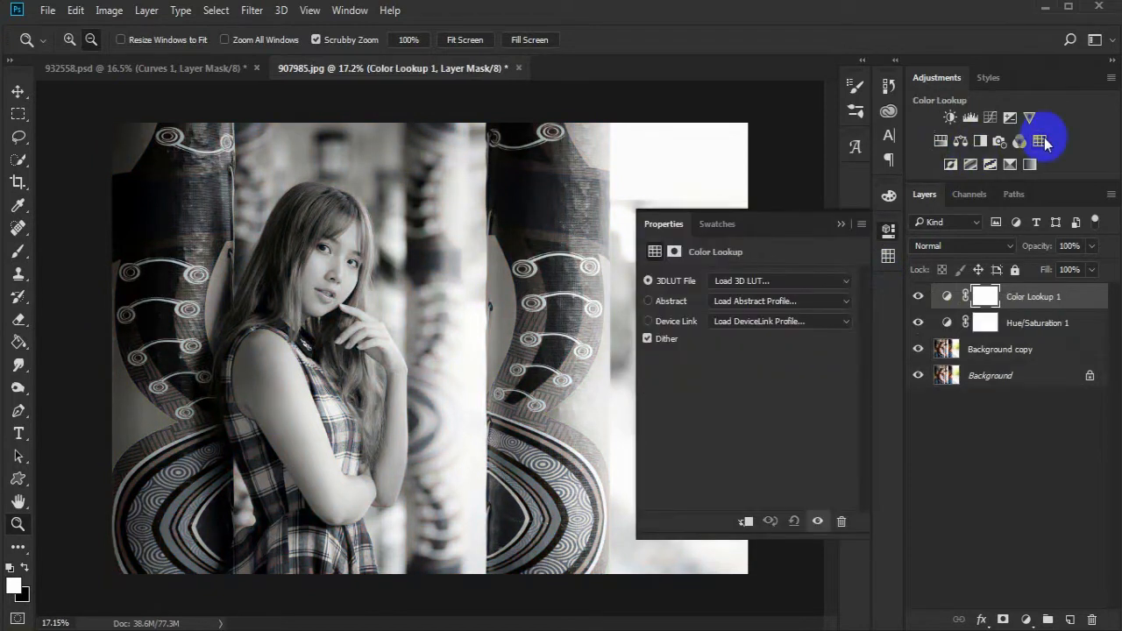
pyautogui.click(779, 280)
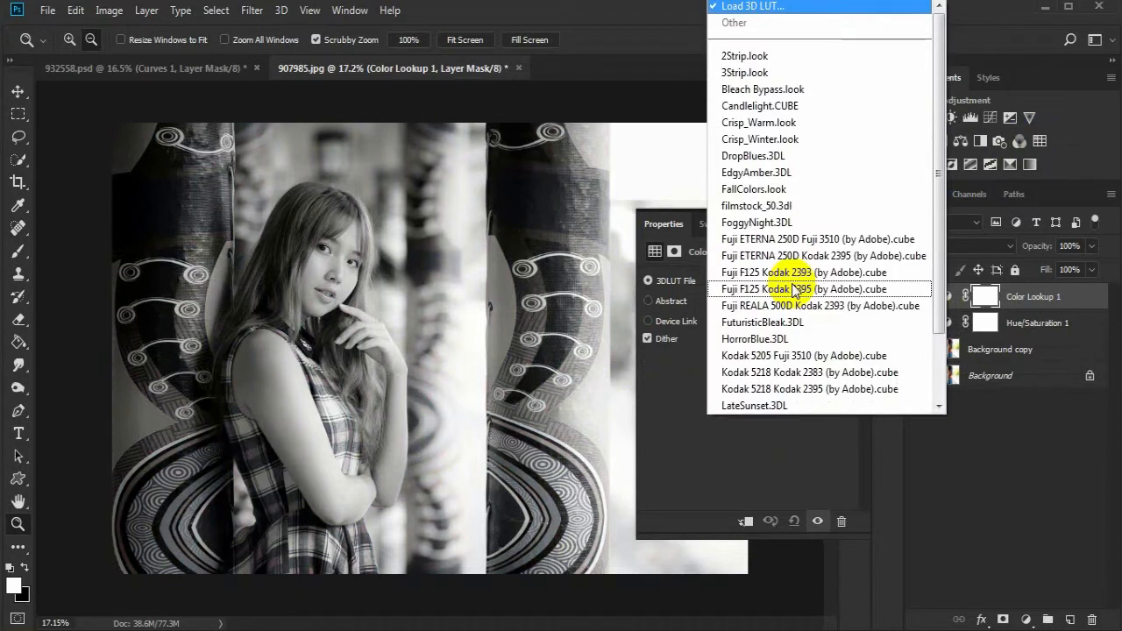
pyautogui.click(833, 173)
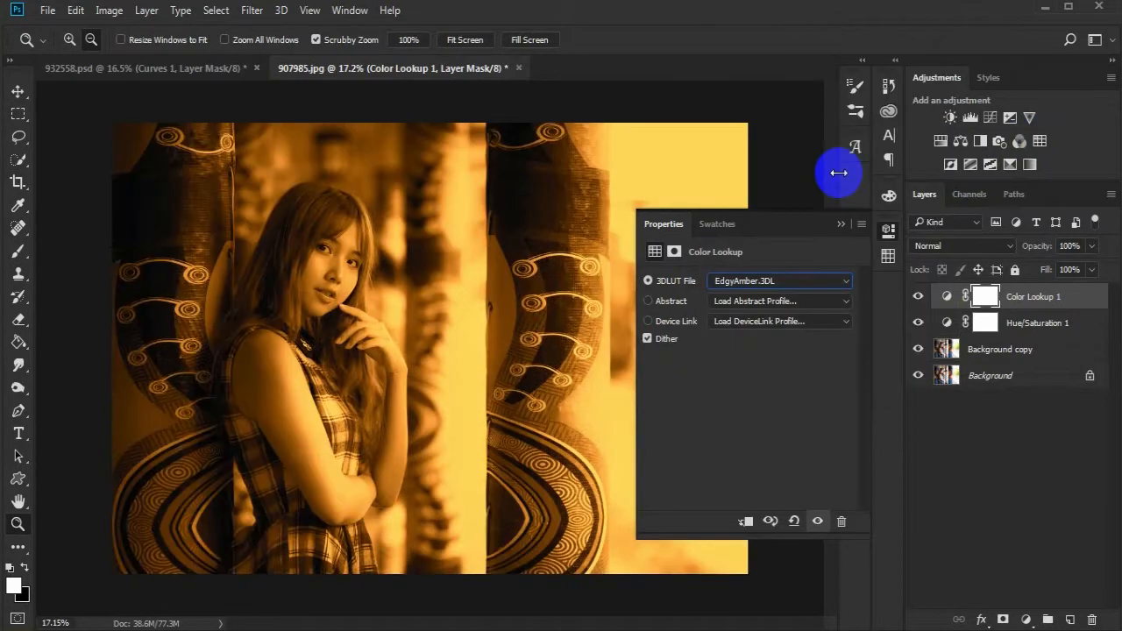
# Add a second Color Lookup adjustment layer using the LateSunset.3DL 3D LUT.
pyautogui.click(1041, 147)
pyautogui.click(815, 282)
pyautogui.moveTo(938, 142); pyautogui.dragTo(938, 159)
pyautogui.click(859, 320)
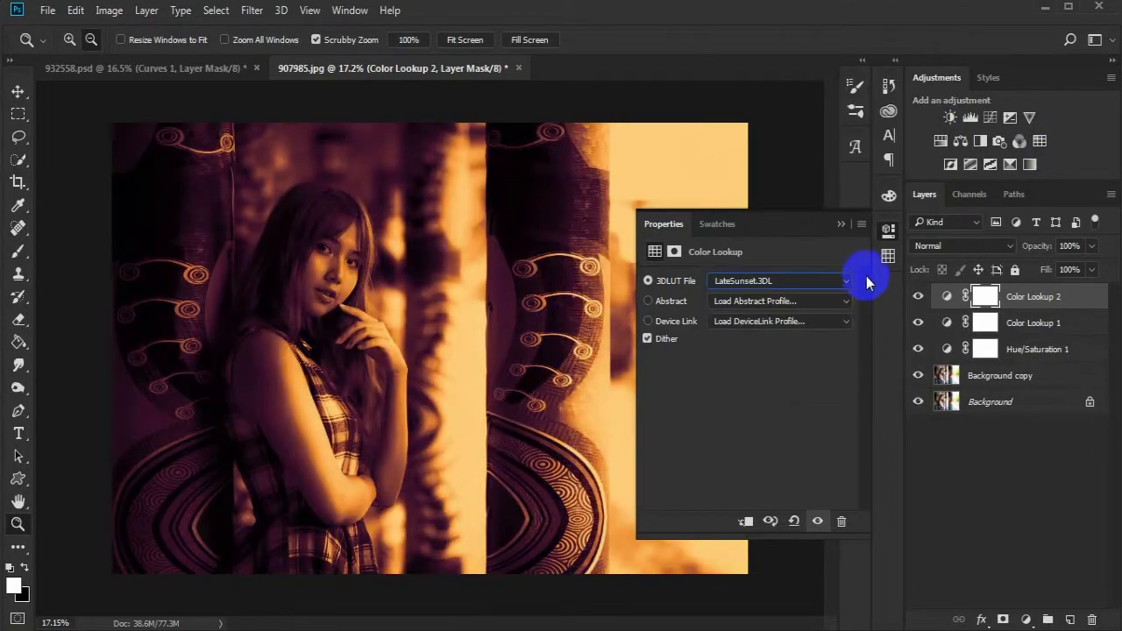
pyautogui.click(841, 225)
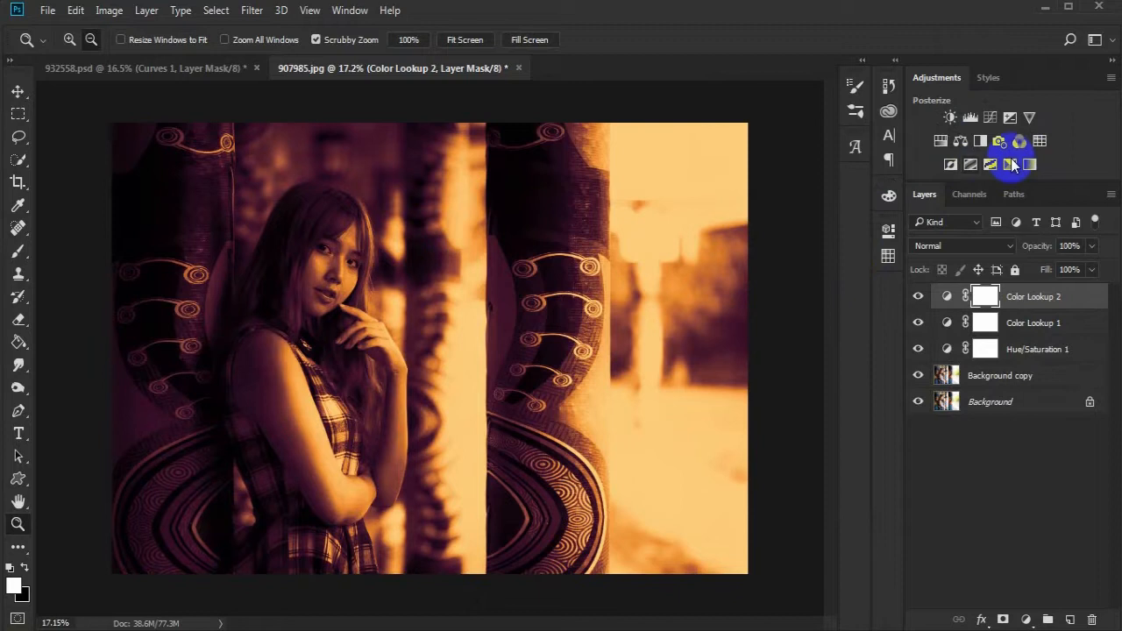
# Add a Curves adjustment layer above the color lookups with a control point at the middle of the RGB curve.
pyautogui.click(990, 119)
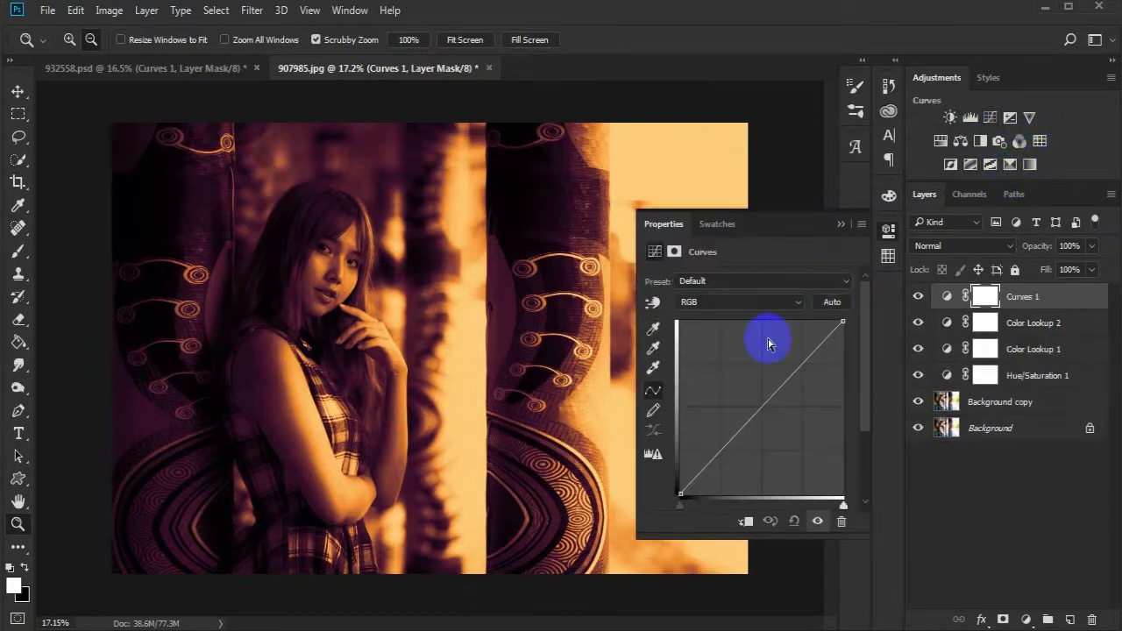
pyautogui.click(761, 405)
pyautogui.click(842, 228)
# Lower the opacity of the LateSunset color lookup layer to 60%.
pyautogui.click(1076, 327)
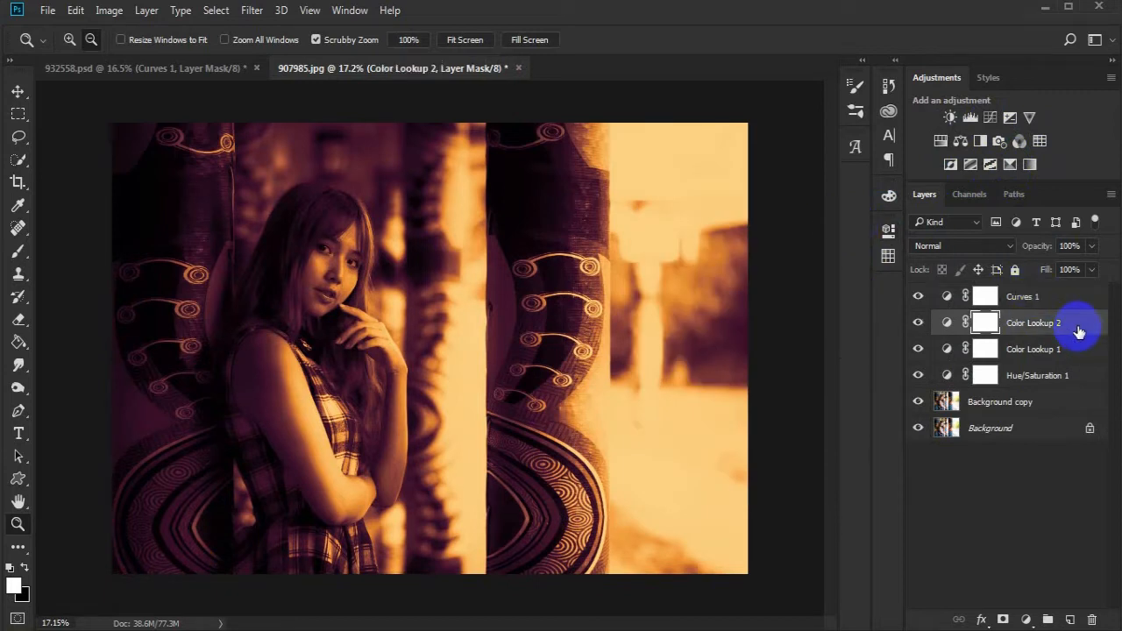
pyautogui.moveTo(1048, 252); pyautogui.dragTo(1010, 252)
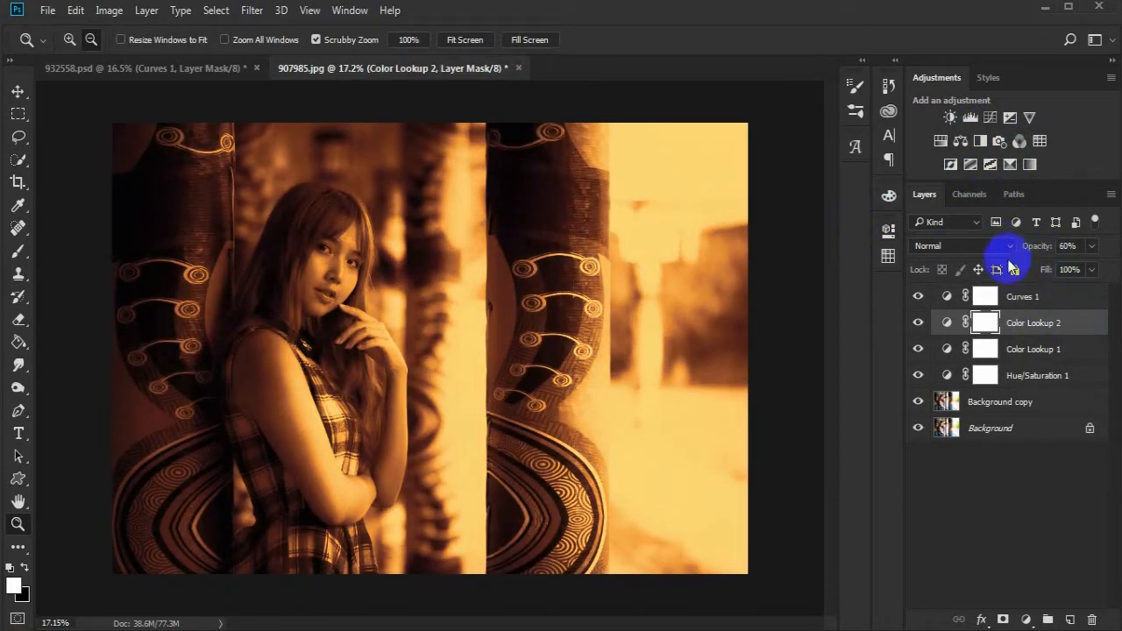
# Group the Curves, both Color Lookup and the Hue/Saturation adjustment layers together.
pyautogui.click(1069, 301)
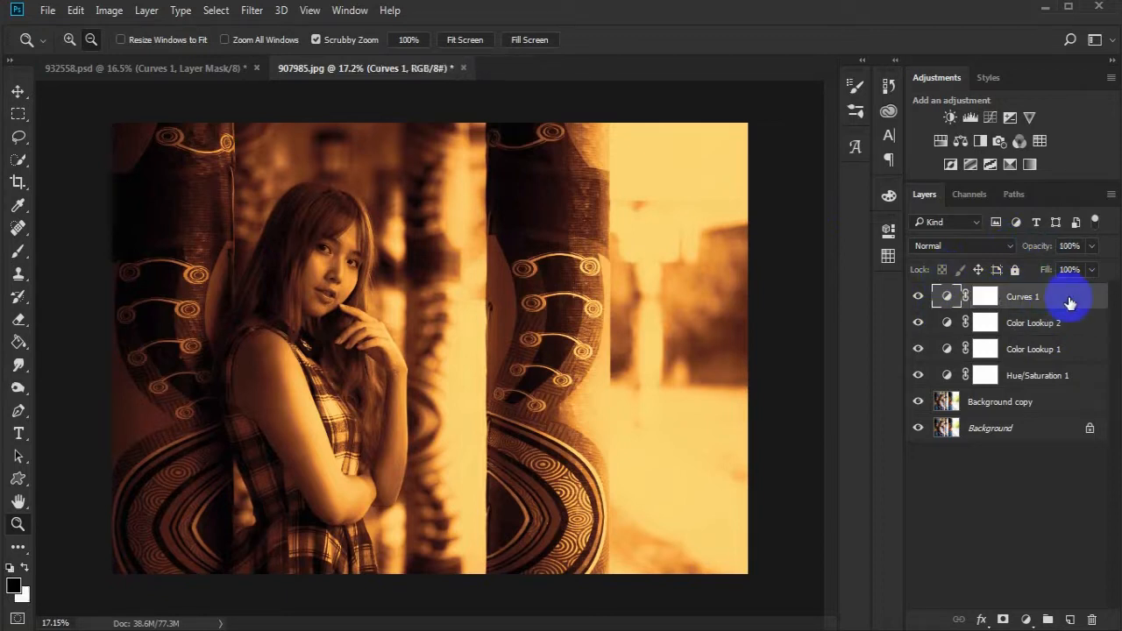
pyautogui.keyDown('shift'); pyautogui.click(1088, 379); pyautogui.keyUp('shift')
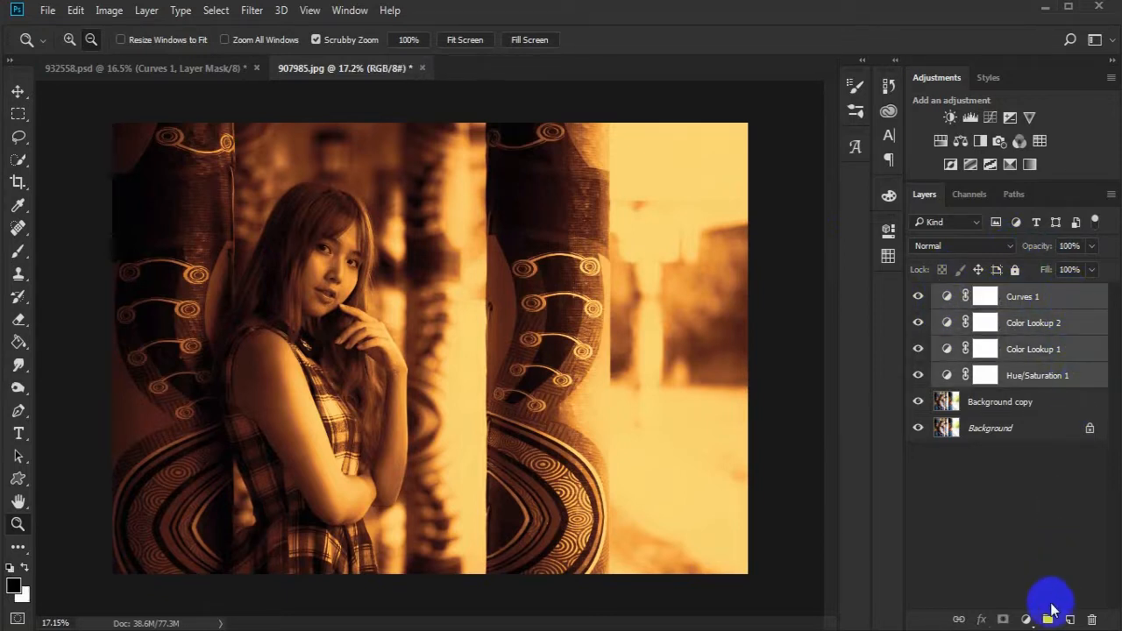
pyautogui.click(1046, 620)
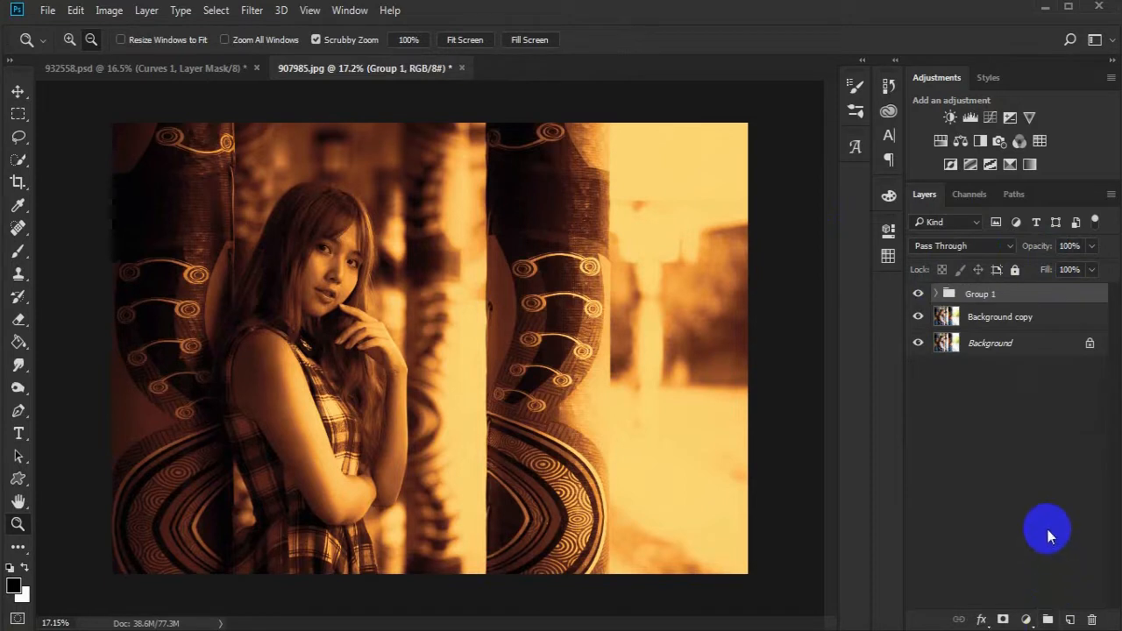
# Add a Color Lookup adjustment layer using Crisp_Warm.look above Group 1 and place it in a new layer group.
pyautogui.click(1038, 166)
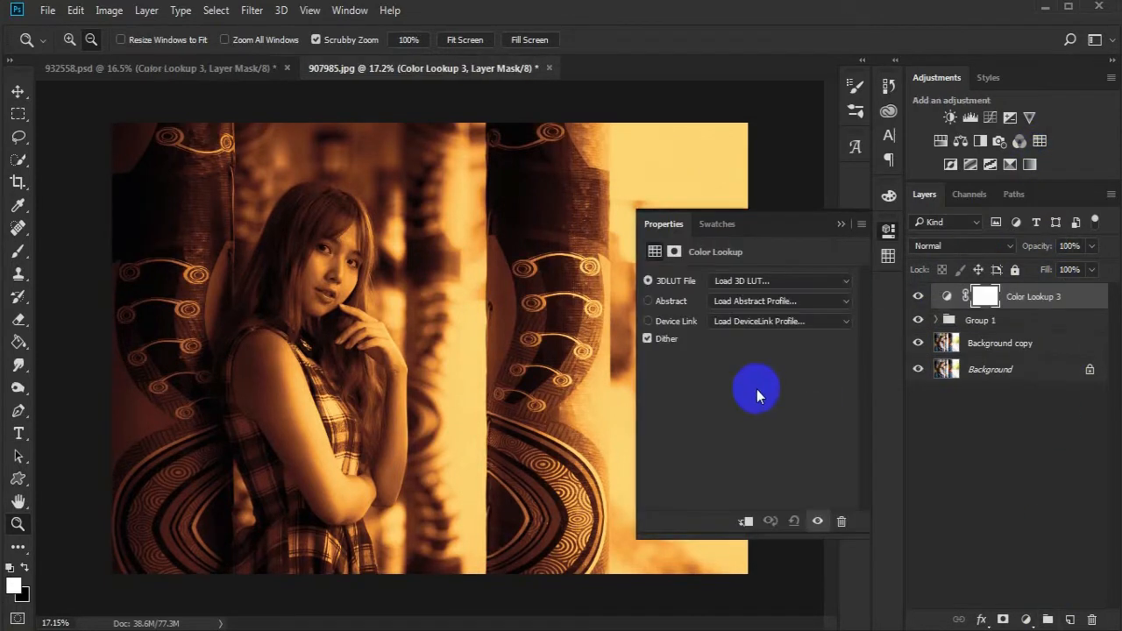
pyautogui.click(845, 281)
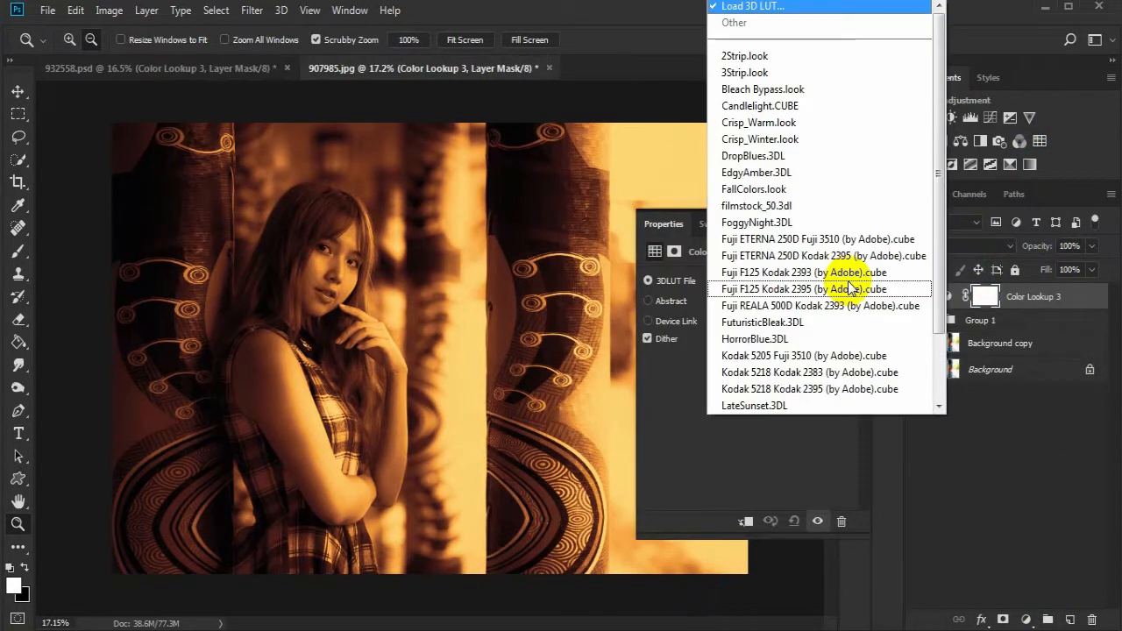
pyautogui.click(851, 127)
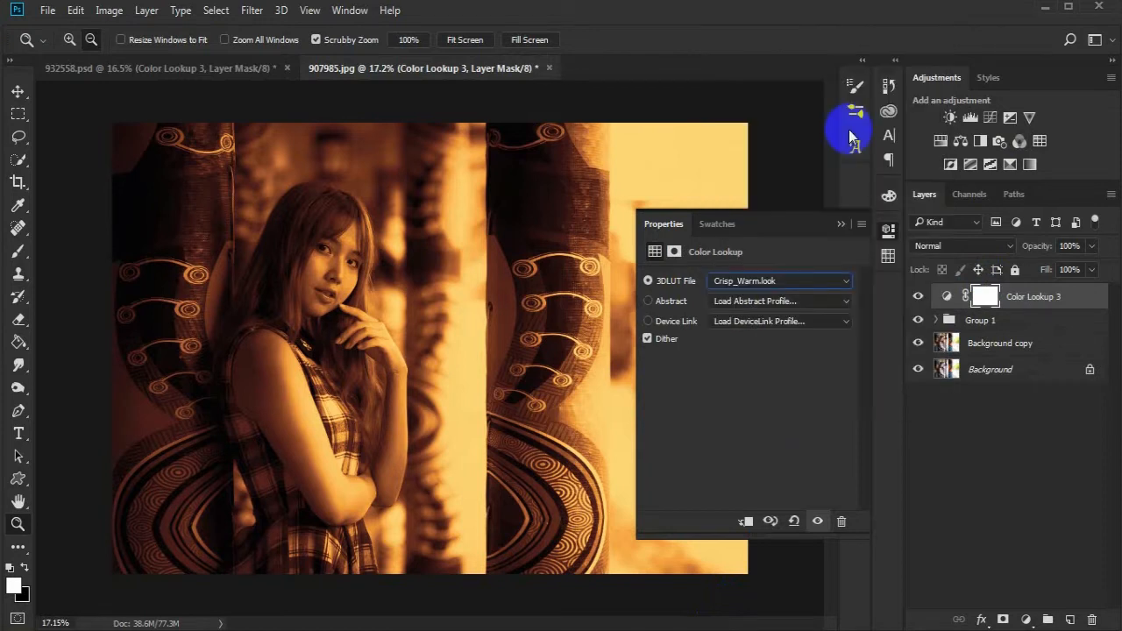
pyautogui.click(1048, 619)
pyautogui.moveTo(1069, 320); pyautogui.dragTo(1070, 294)
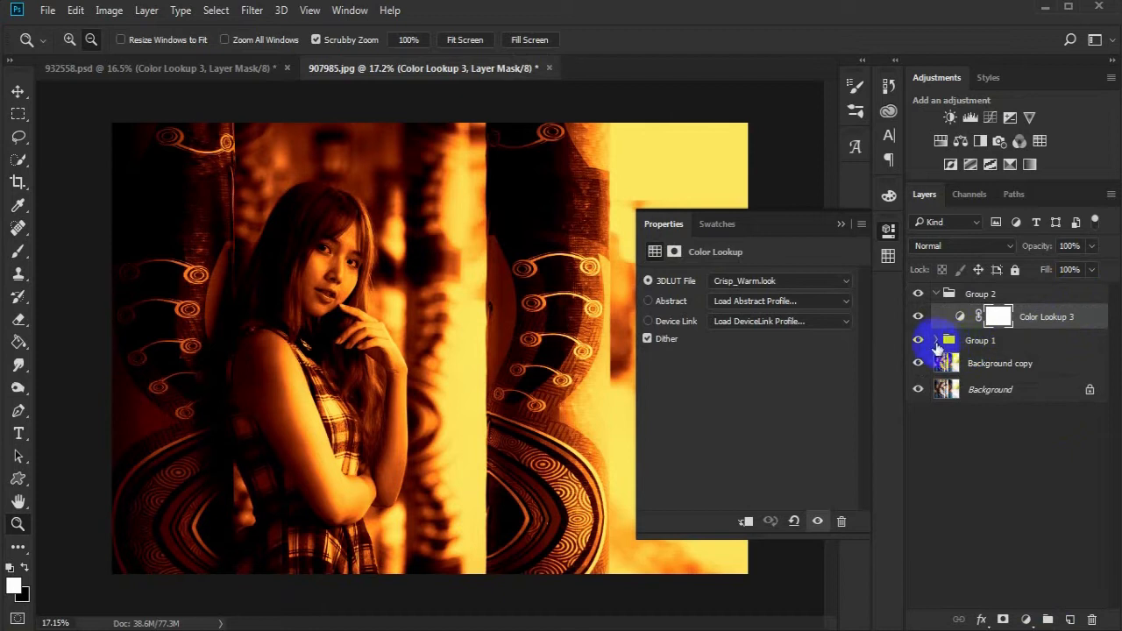
# Lower the opacity of Color Lookup 2 inside Group 1 to about 40% and that of Group 2 to about 57%.
pyautogui.click(936, 343)
pyautogui.click(973, 390)
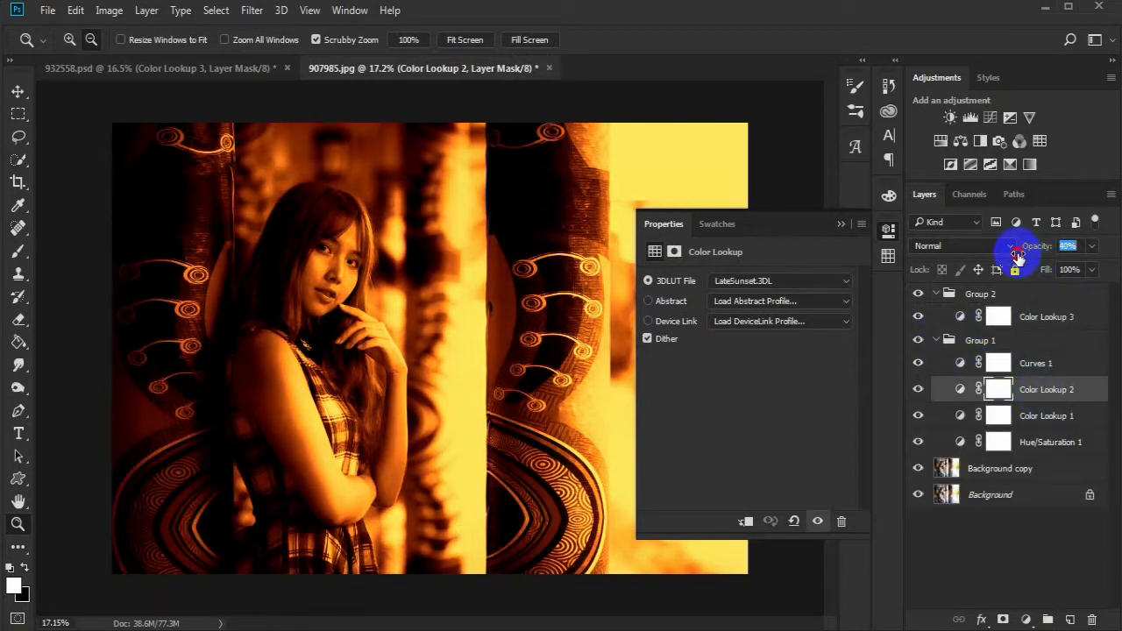
pyautogui.click(936, 340)
pyautogui.click(936, 294)
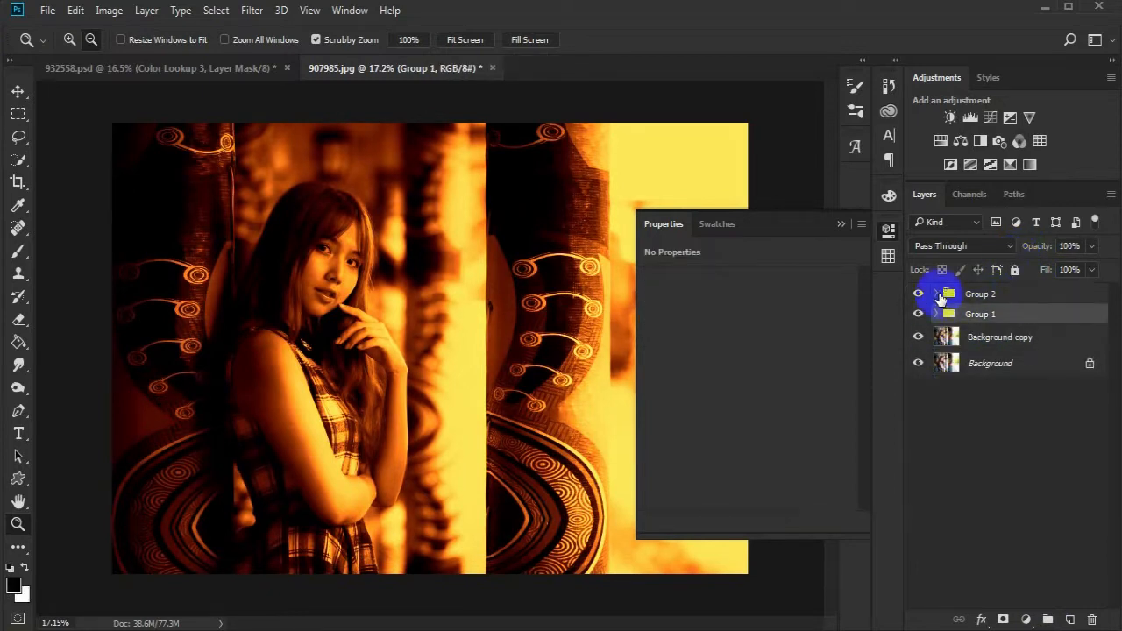
pyautogui.click(840, 224)
pyautogui.click(1028, 298)
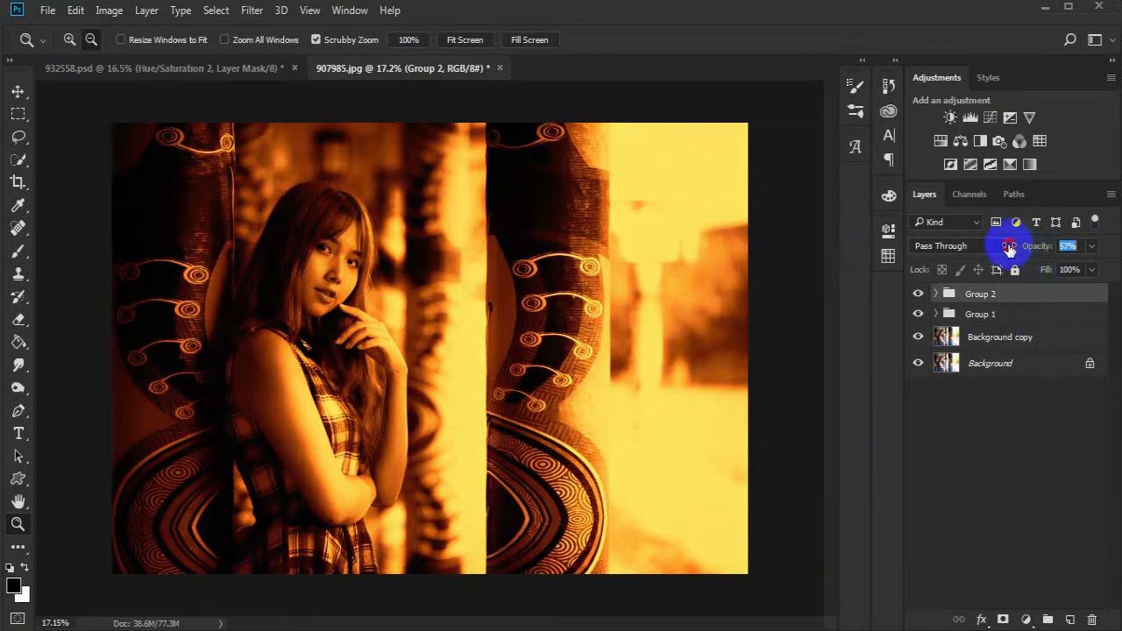
# Add a Hue/Saturation adjustment layer above Group 2 and set its saturation to -17.
pyautogui.click(941, 140)
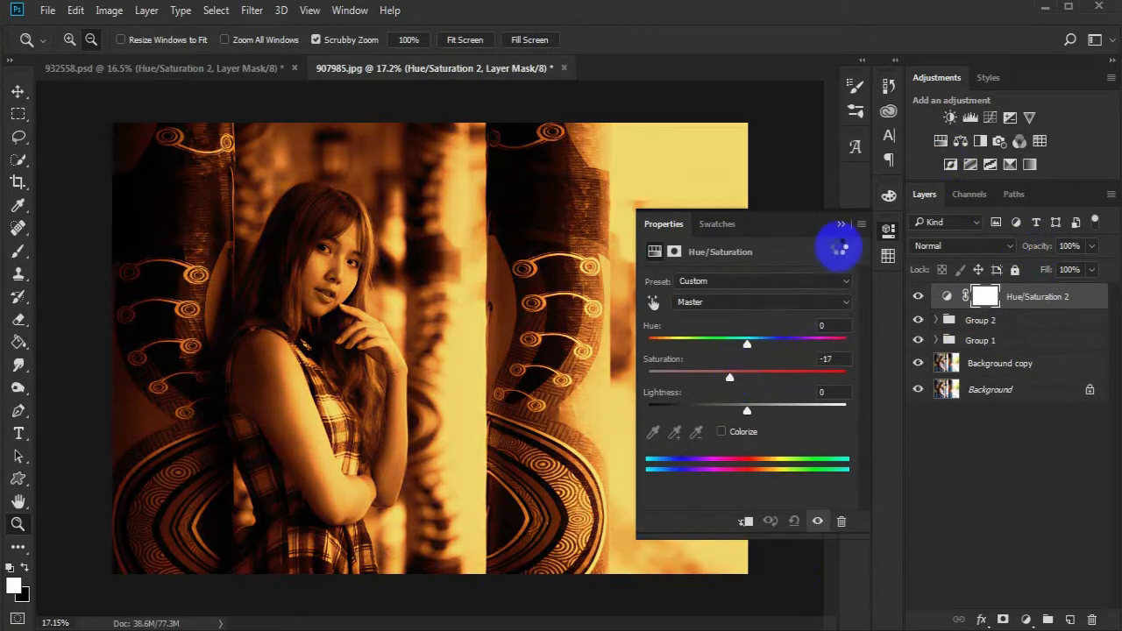
pyautogui.click(841, 224)
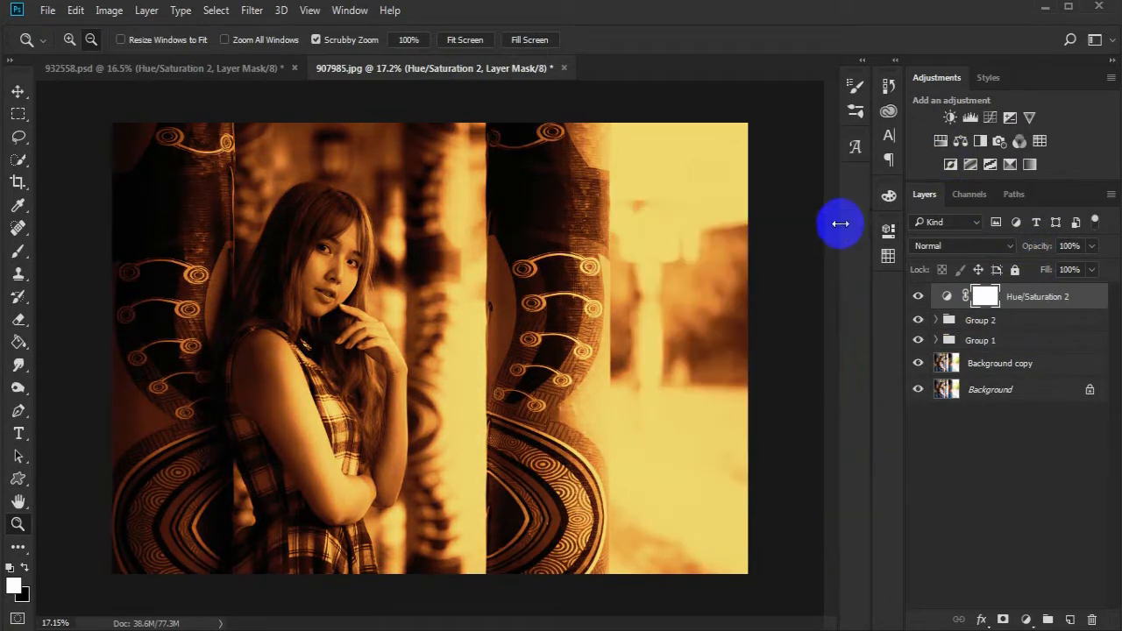
# Add a Selective Color adjustment layer and set Yellows to Cyan +6, Magenta +5, Yellow +2 and Black about +17.
pyautogui.click(1010, 164)
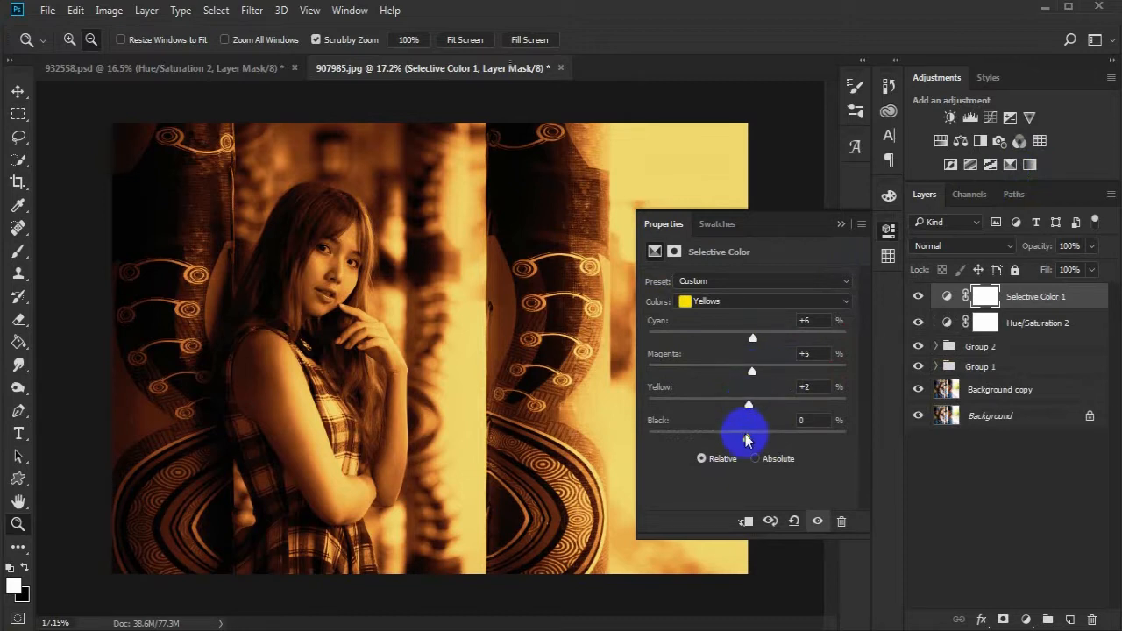
pyautogui.moveTo(745, 438); pyautogui.dragTo(769, 447)
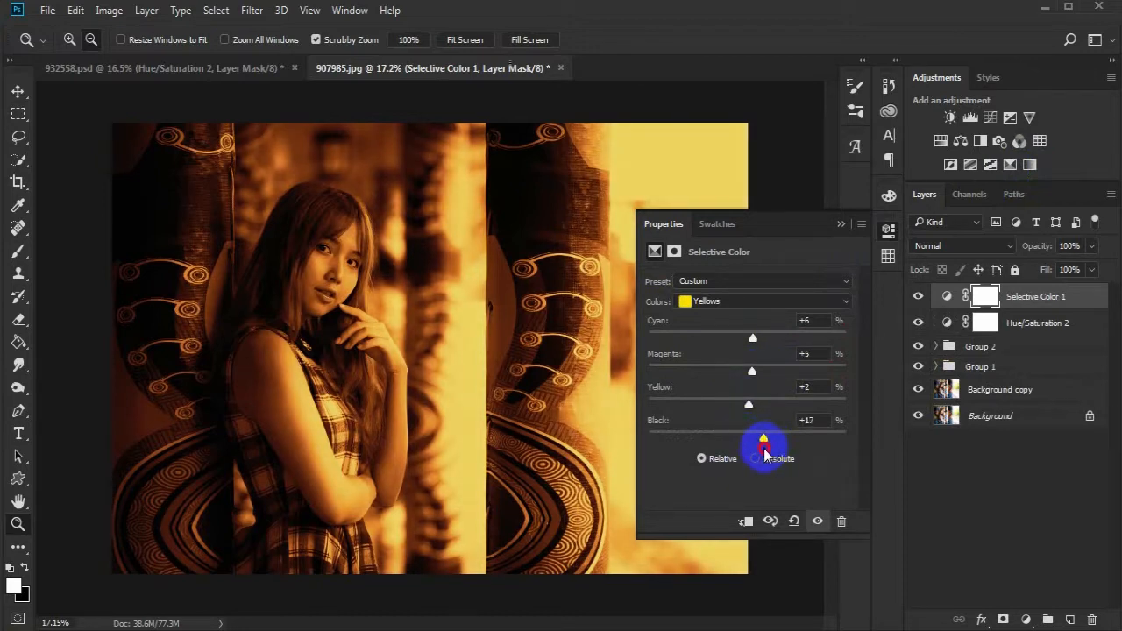
pyautogui.click(840, 225)
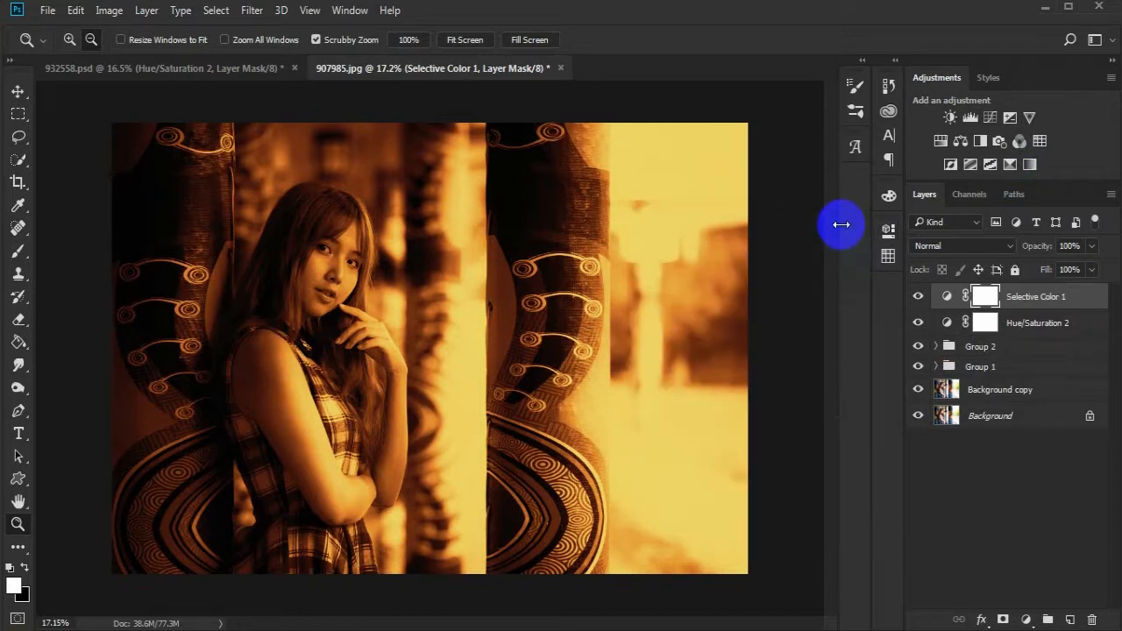
# Add a Hue/Saturation adjustment layer with hue -4 and saturation +1, and group it with the Selective Color and Hue/Saturation 2 layers.
pyautogui.click(940, 140)
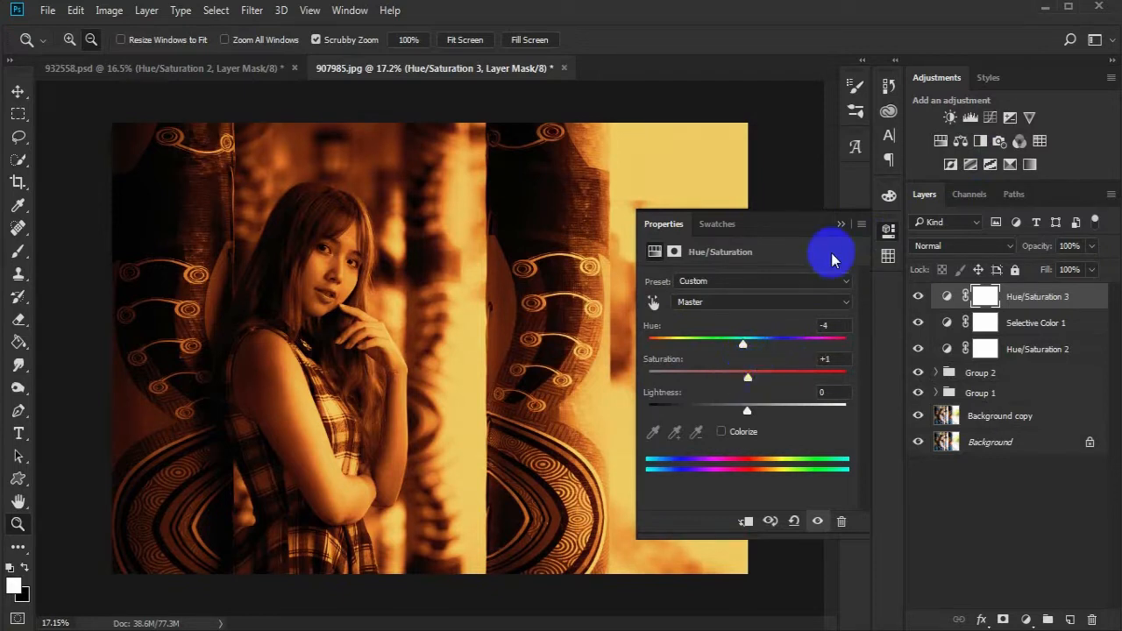
pyautogui.click(840, 223)
pyautogui.keyDown('shift'); pyautogui.click(1087, 355); pyautogui.keyUp('shift')
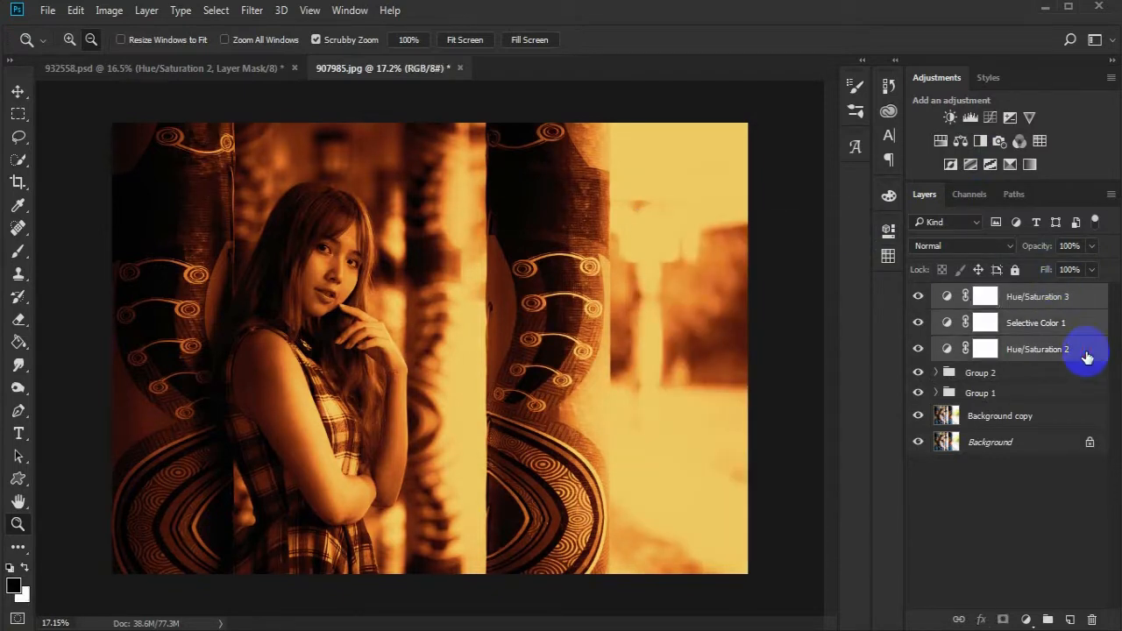
pyautogui.click(1047, 620)
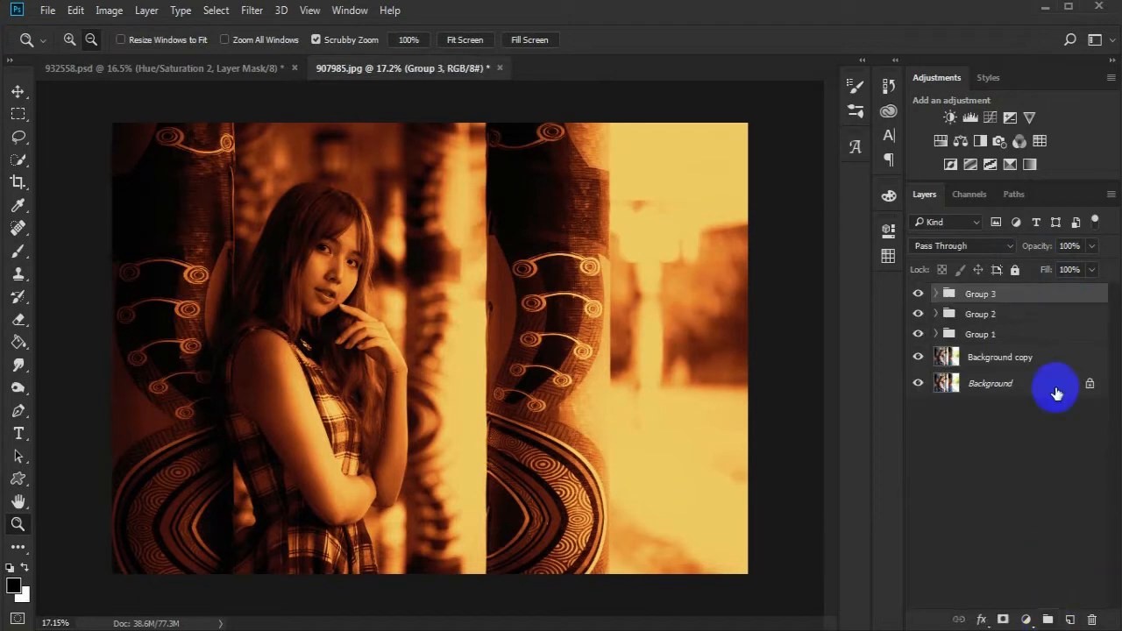
# Set the opacity of Group 1 to 40%.
pyautogui.click(1022, 337)
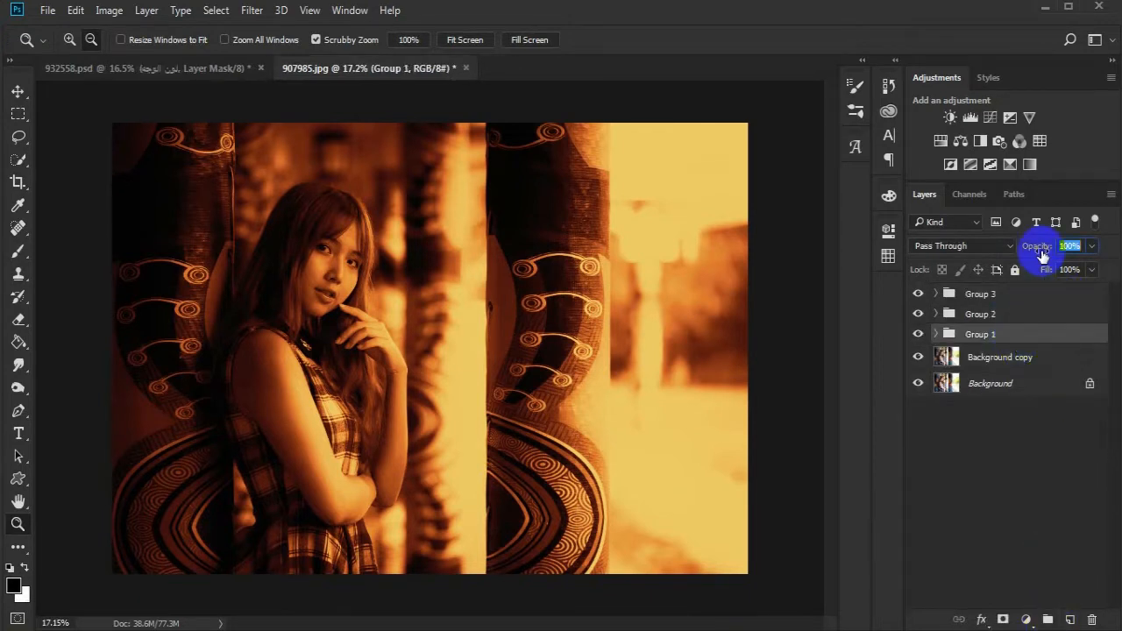
pyautogui.write('40')
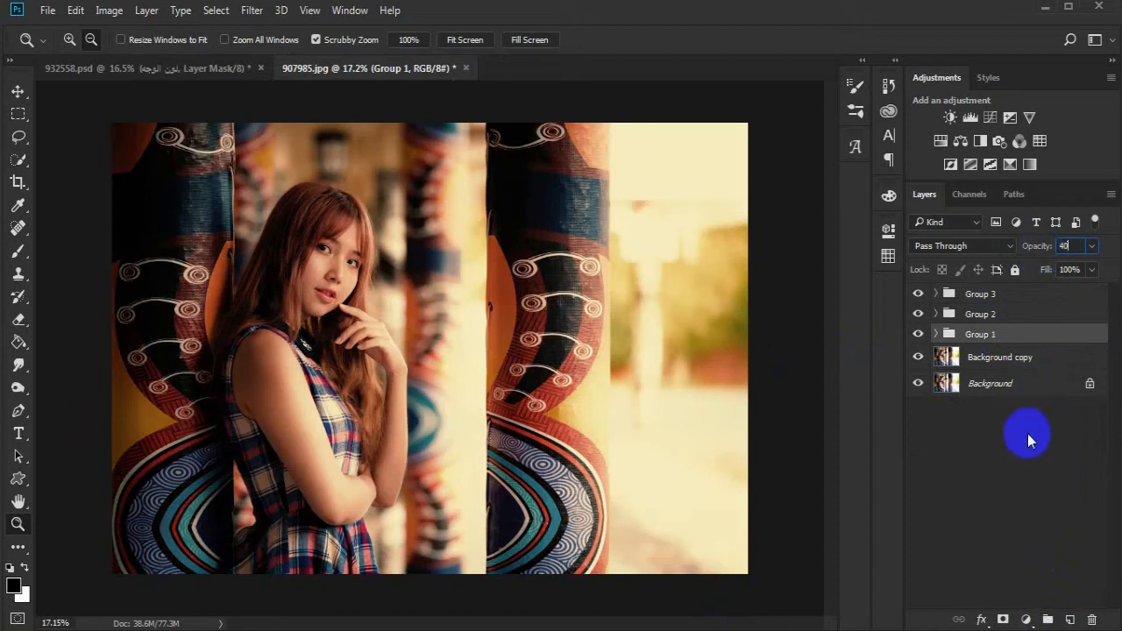
# Create a new layer group above Group 3, move Groups 1, 2 and 3 into it, and collapse it.
pyautogui.click(1026, 295)
pyautogui.click(1048, 620)
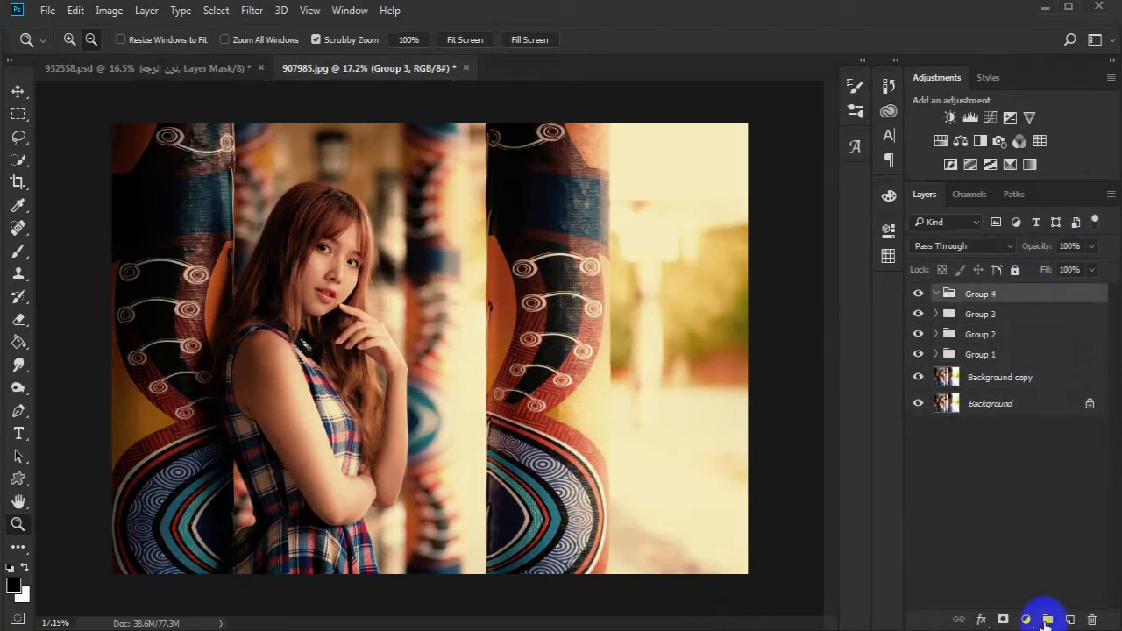
pyautogui.click(1045, 315)
pyautogui.keyDown('shift'); pyautogui.click(1042, 358); pyautogui.keyUp('shift')
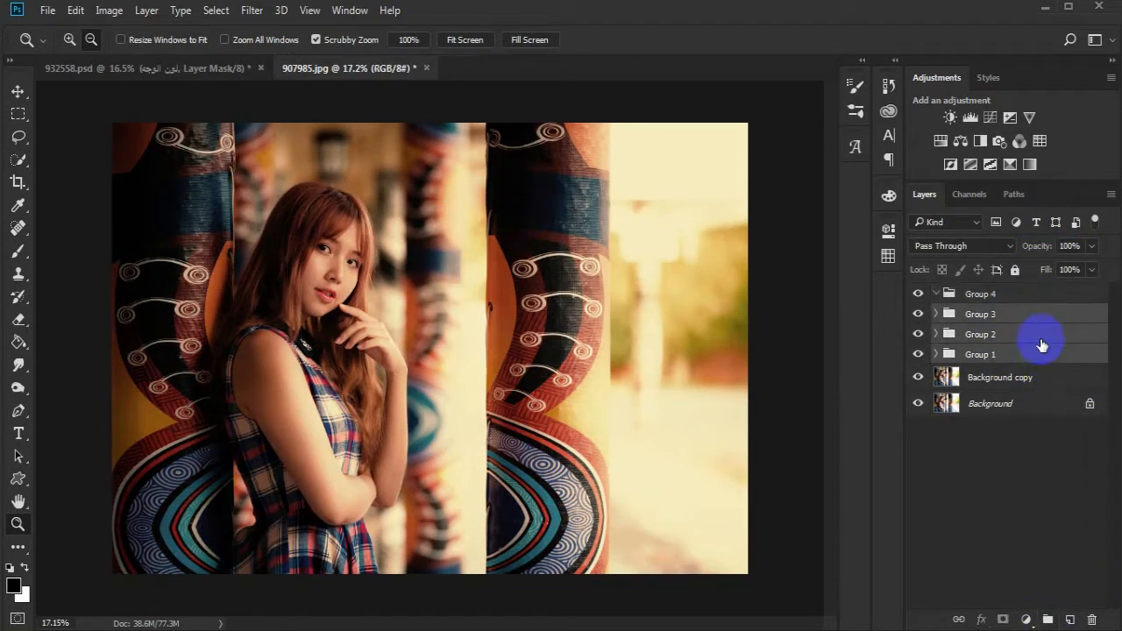
pyautogui.moveTo(1036, 319); pyautogui.dragTo(1039, 292)
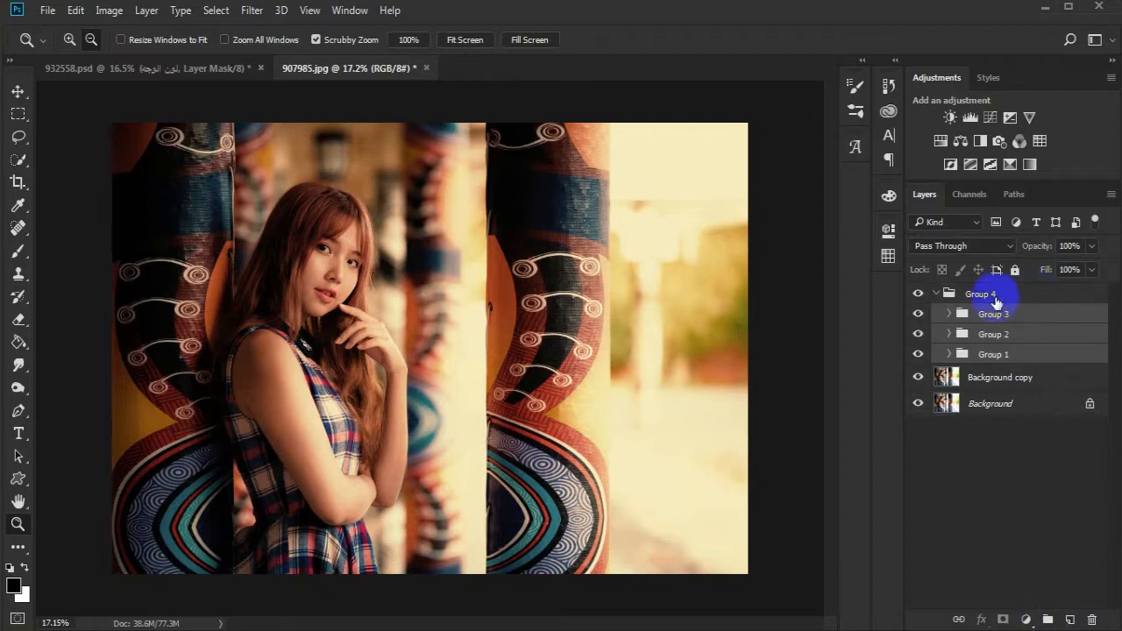
pyautogui.click(937, 294)
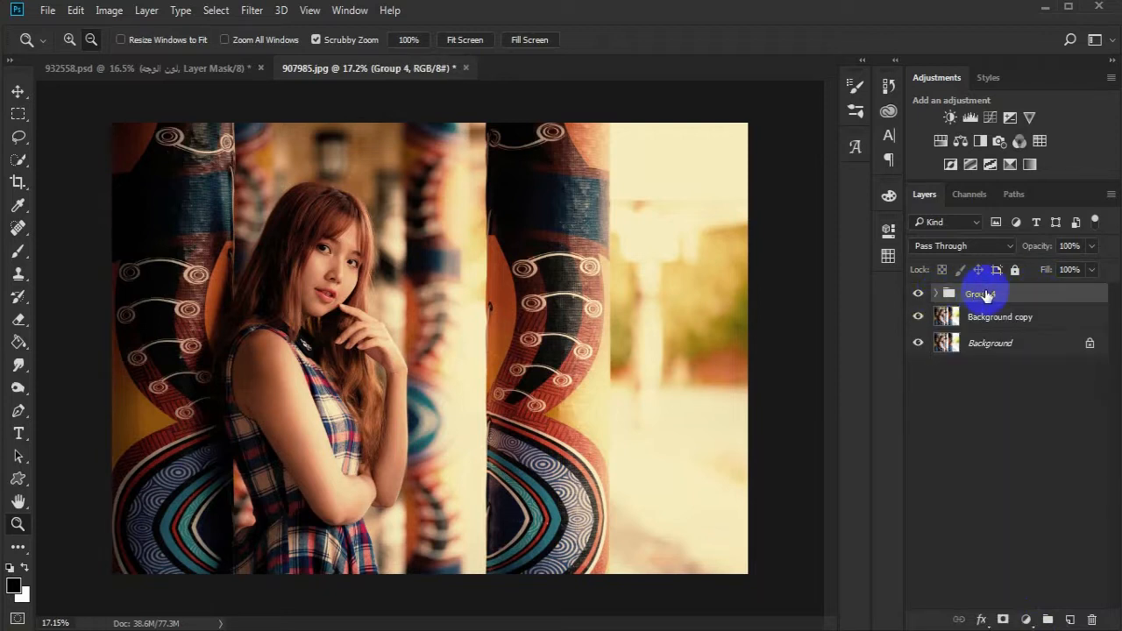
# Add a layer mask to Group 4 and make the mask active.
pyautogui.click(1003, 619)
pyautogui.click(983, 297)
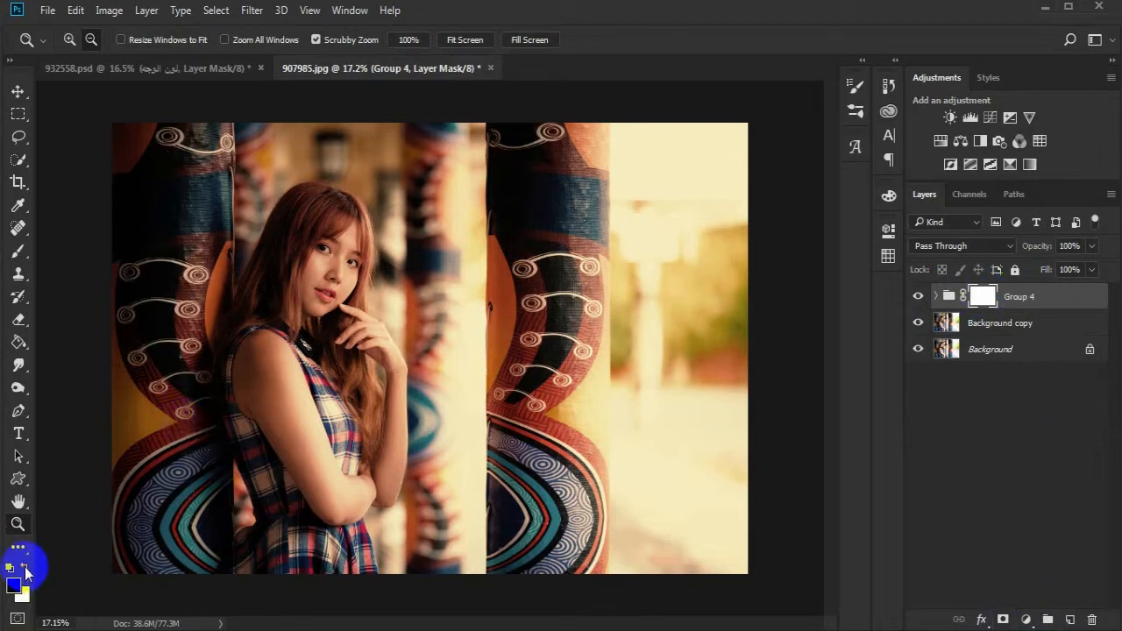
# Fill the Group 4 mask with black using the Paint Bucket, and reset the foreground color to white.
pyautogui.click(18, 342)
pyautogui.click(236, 301)
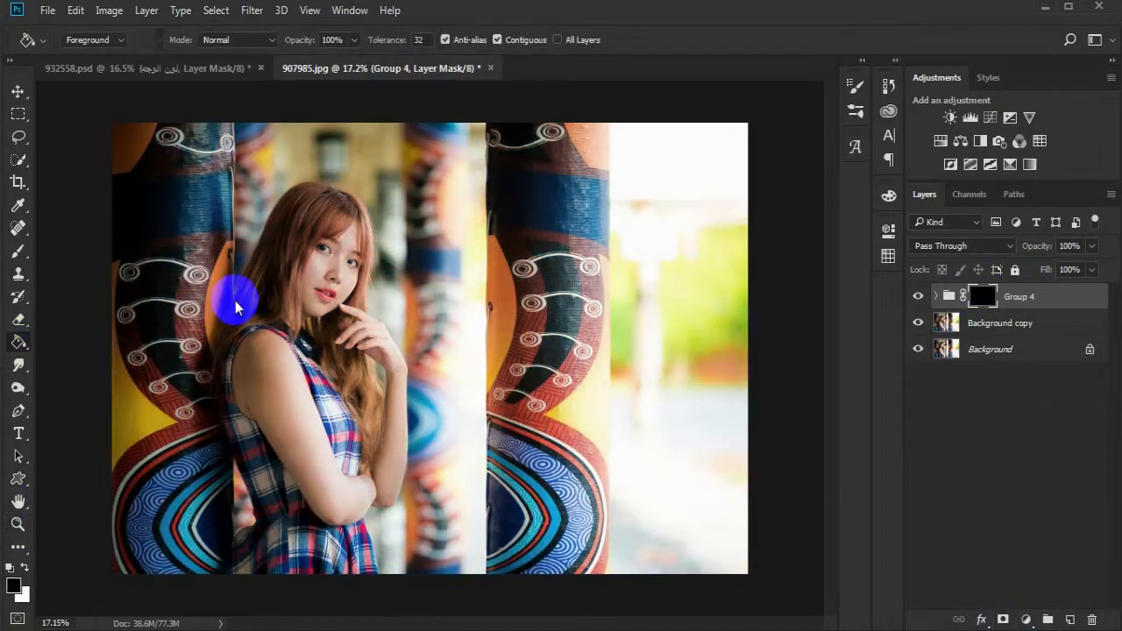
pyautogui.click(11, 568)
# Paint white over the face on the Group 4 mask with a soft 100 px brush to reveal the grade.
pyautogui.click(18, 523)
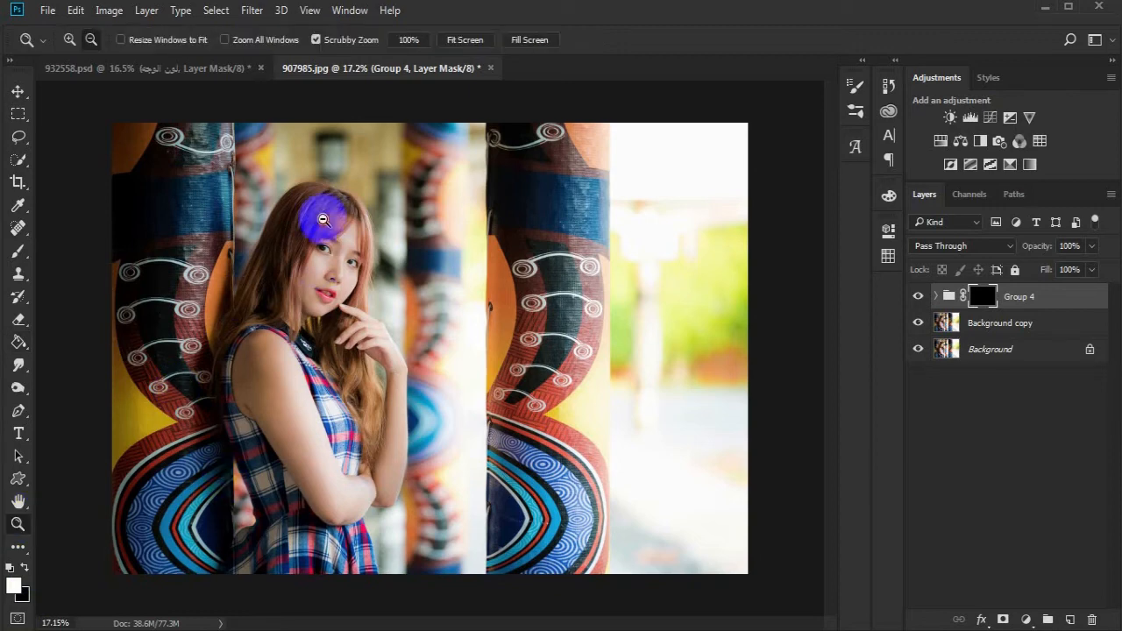
pyautogui.moveTo(318, 219); pyautogui.dragTo(432, 252)
pyautogui.moveTo(411, 429); pyautogui.dragTo(389, 260)
pyautogui.moveTo(383, 306); pyautogui.dragTo(383, 350)
pyautogui.click(19, 250)
pyautogui.click(326, 324)
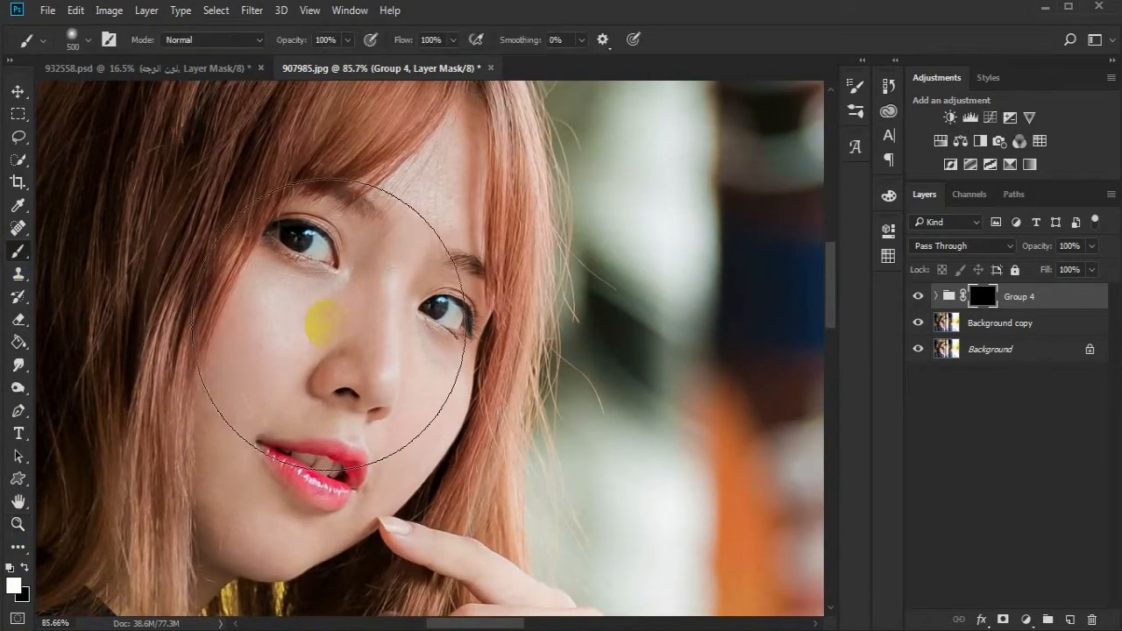
pyautogui.press('[')
pyautogui.press('[')
pyautogui.press('[')
pyautogui.press('[')
pyautogui.moveTo(428, 210)
pyautogui.mouseDown()
pyautogui.moveTo(456, 145)
pyautogui.moveTo(428, 213)
pyautogui.moveTo(334, 272)
pyautogui.moveTo(326, 251)
pyautogui.moveTo(279, 325)
pyautogui.moveTo(410, 316)
pyautogui.moveTo(409, 414)
pyautogui.moveTo(292, 288)
pyautogui.moveTo(244, 394)
pyautogui.moveTo(361, 400)
pyautogui.moveTo(357, 474)
pyautogui.moveTo(414, 453)
pyautogui.moveTo(373, 496)
pyautogui.moveTo(251, 534)
pyautogui.moveTo(230, 526)
pyautogui.moveTo(254, 320)
pyautogui.mouseUp()
pyautogui.moveTo(309, 425); pyautogui.dragTo(370, 186)
pyautogui.moveTo(343, 324)
pyautogui.mouseDown()
pyautogui.moveTo(294, 306)
pyautogui.moveTo(261, 347)
pyautogui.mouseUp()
# Continue painting the Group 4 mask white over the hand, the forearms and the elbow.
pyautogui.moveTo(491, 301)
pyautogui.mouseDown()
pyautogui.moveTo(459, 461)
pyautogui.moveTo(622, 369)
pyautogui.moveTo(574, 428)
pyautogui.moveTo(578, 491)
pyautogui.moveTo(457, 297)
pyautogui.mouseUp()
pyautogui.moveTo(491, 349)
pyautogui.mouseDown()
pyautogui.moveTo(541, 385)
pyautogui.moveTo(536, 296)
pyautogui.moveTo(602, 356)
pyautogui.moveTo(624, 467)
pyautogui.moveTo(621, 552)
pyautogui.moveTo(627, 277)
pyautogui.mouseUp()
pyautogui.moveTo(628, 302)
pyautogui.mouseDown()
pyautogui.moveTo(594, 272)
pyautogui.moveTo(573, 308)
pyautogui.moveTo(571, 463)
pyautogui.moveTo(627, 390)
pyautogui.moveTo(631, 521)
pyautogui.moveTo(566, 238)
pyautogui.moveTo(529, 354)
pyautogui.moveTo(619, 282)
pyautogui.moveTo(547, 422)
pyautogui.moveTo(647, 256)
pyautogui.moveTo(608, 444)
pyautogui.moveTo(583, 506)
pyautogui.moveTo(537, 488)
pyautogui.moveTo(508, 519)
pyautogui.moveTo(474, 403)
pyautogui.moveTo(437, 434)
pyautogui.moveTo(394, 425)
pyautogui.moveTo(426, 418)
pyautogui.moveTo(468, 529)
pyautogui.moveTo(445, 502)
pyautogui.moveTo(439, 462)
pyautogui.moveTo(350, 436)
pyautogui.moveTo(533, 254)
pyautogui.mouseUp()
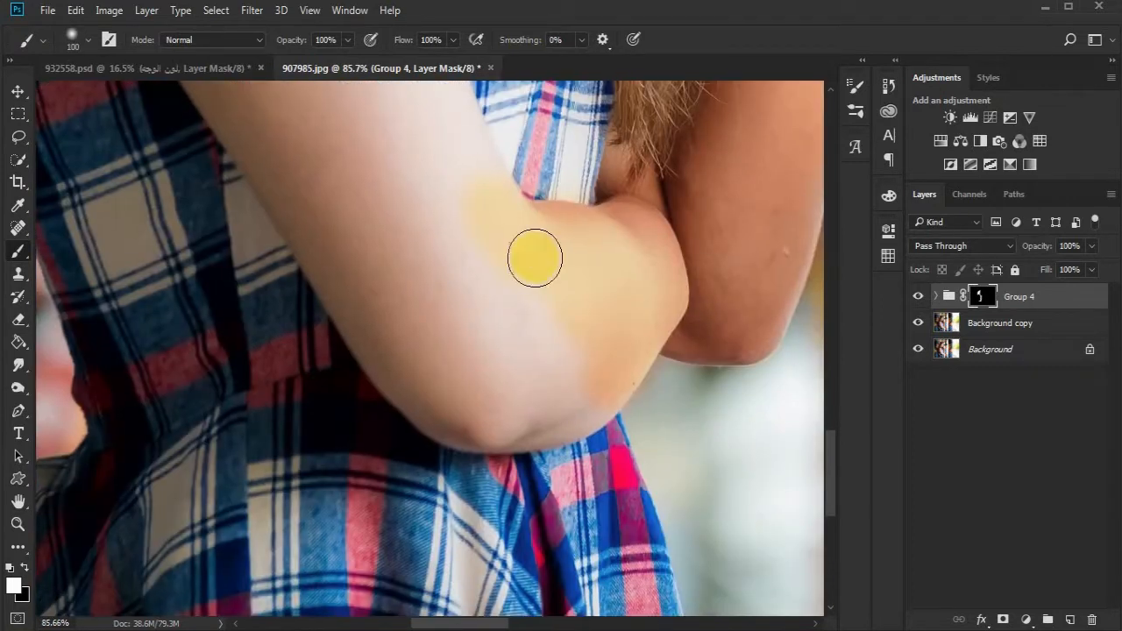
pyautogui.moveTo(384, 352)
pyautogui.mouseDown()
pyautogui.moveTo(504, 385)
pyautogui.moveTo(484, 375)
pyautogui.moveTo(540, 309)
pyautogui.moveTo(481, 292)
pyautogui.moveTo(456, 236)
pyautogui.moveTo(577, 347)
pyautogui.mouseUp()
pyautogui.moveTo(569, 251); pyautogui.dragTo(565, 223)
pyautogui.moveTo(496, 362)
pyautogui.mouseDown()
pyautogui.moveTo(436, 356)
pyautogui.moveTo(313, 167)
pyautogui.moveTo(352, 221)
pyautogui.mouseUp()
pyautogui.moveTo(502, 342); pyautogui.dragTo(556, 552)
pyautogui.moveTo(473, 436)
pyautogui.mouseDown()
pyautogui.moveTo(471, 352)
pyautogui.moveTo(456, 374)
pyautogui.moveTo(570, 456)
pyautogui.moveTo(517, 337)
pyautogui.mouseUp()
# Enlarge the brush to 158 px and paint the Group 4 mask white over the upper arm and shoulder.
pyautogui.rightClick(574, 377)
pyautogui.moveTo(713, 390); pyautogui.dragTo(730, 392)
pyautogui.click(467, 249)
pyautogui.moveTo(467, 249); pyautogui.dragTo(534, 292)
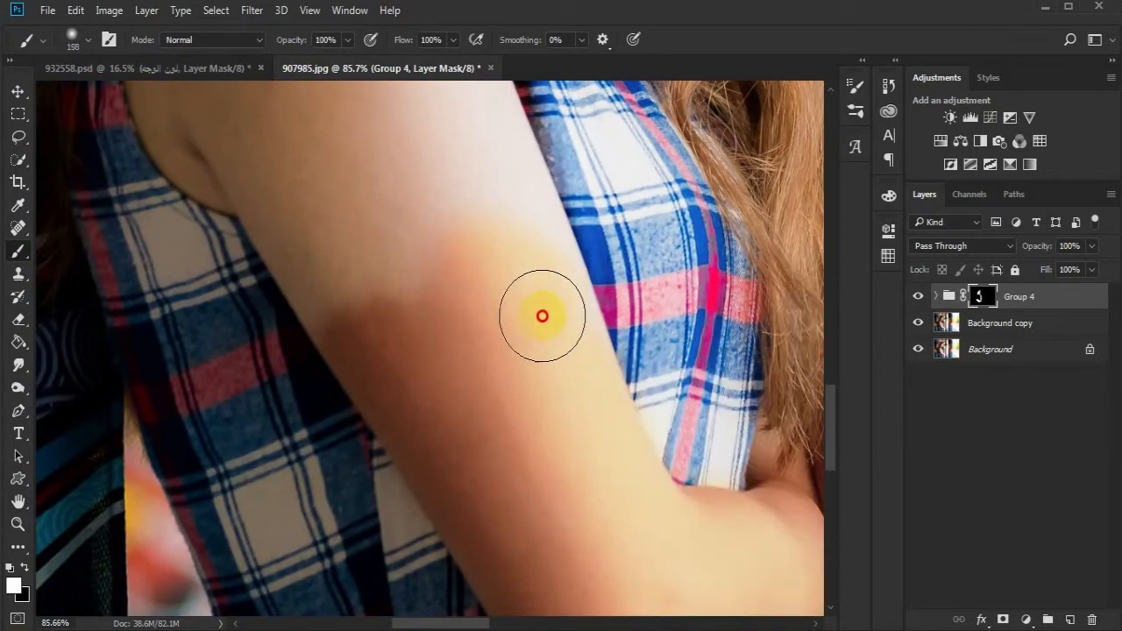
pyautogui.moveTo(513, 344)
pyautogui.mouseDown()
pyautogui.moveTo(553, 368)
pyautogui.moveTo(616, 471)
pyautogui.mouseUp()
pyautogui.moveTo(578, 275)
pyautogui.mouseDown()
pyautogui.moveTo(582, 242)
pyautogui.moveTo(503, 400)
pyautogui.moveTo(433, 413)
pyautogui.moveTo(395, 350)
pyautogui.moveTo(285, 239)
pyautogui.moveTo(269, 178)
pyautogui.mouseUp()
pyautogui.moveTo(473, 234); pyautogui.dragTo(520, 433)
pyautogui.moveTo(591, 391)
pyautogui.mouseDown()
pyautogui.moveTo(386, 182)
pyautogui.moveTo(325, 274)
pyautogui.moveTo(333, 306)
pyautogui.moveTo(421, 393)
pyautogui.moveTo(389, 258)
pyautogui.moveTo(347, 226)
pyautogui.moveTo(456, 207)
pyautogui.moveTo(479, 405)
pyautogui.moveTo(596, 494)
pyautogui.mouseUp()
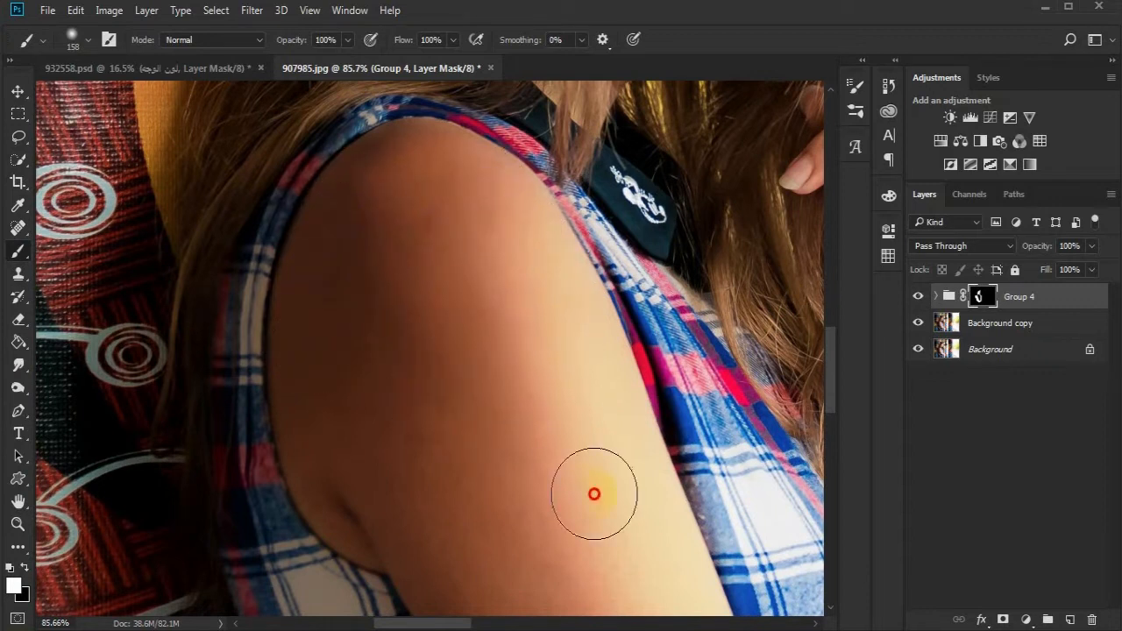
pyautogui.moveTo(494, 426); pyautogui.dragTo(430, 186)
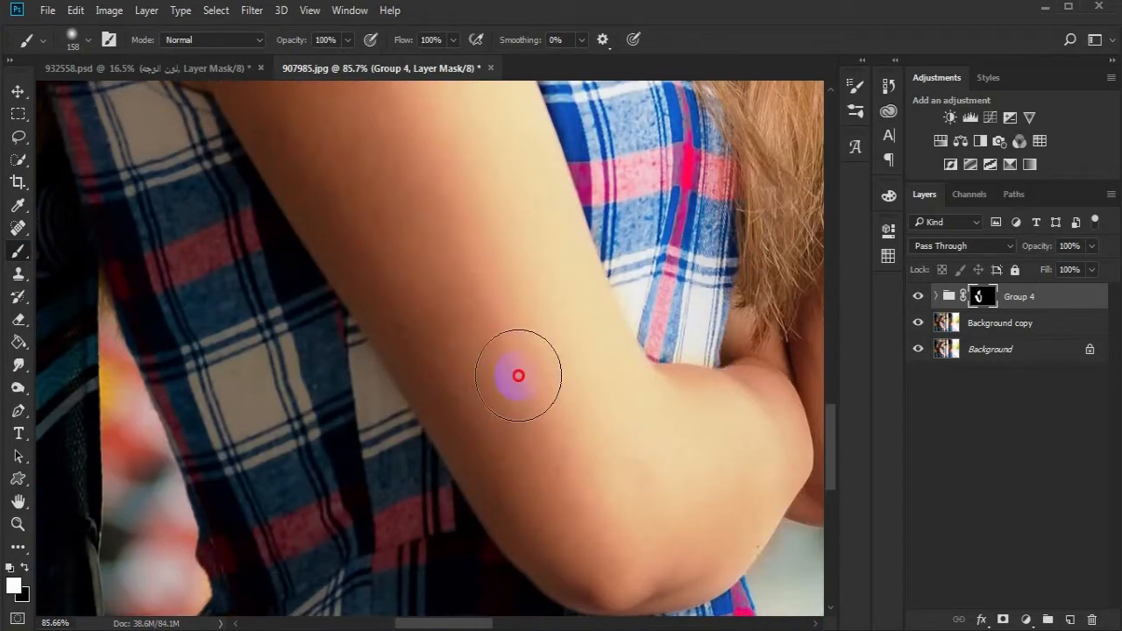
# Examine the whole portrait with Group 4 hidden and shown to compare the skin before and after grading.
pyautogui.click(18, 524)
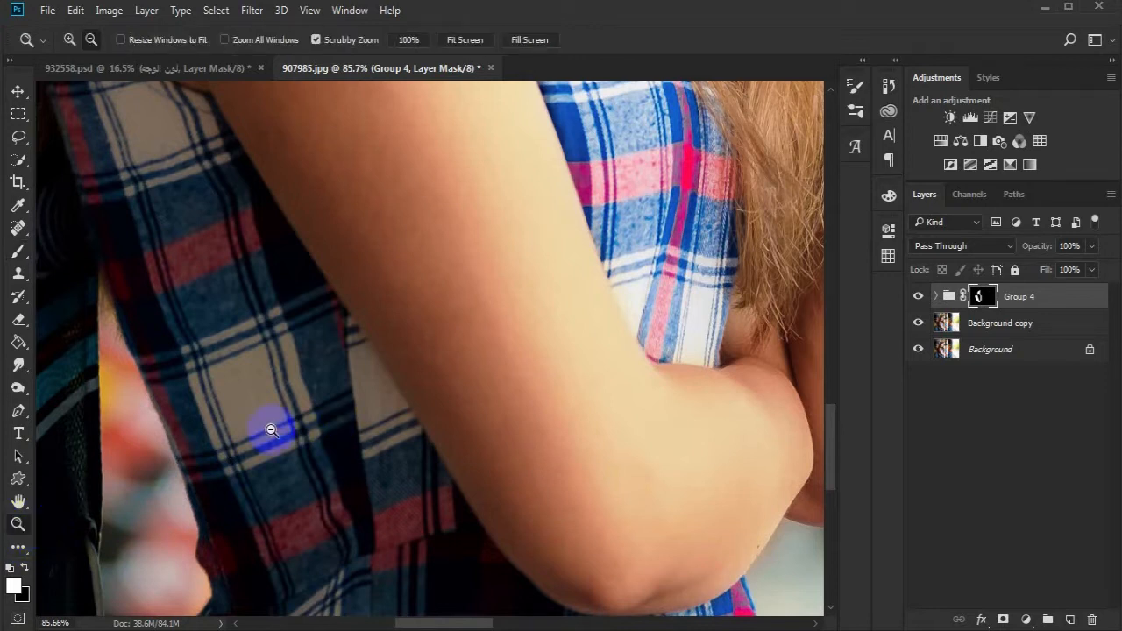
pyautogui.keyDown('alt'); pyautogui.click(272, 429); pyautogui.keyUp('alt')
pyautogui.keyDown('alt'); pyautogui.click(359, 393); pyautogui.keyUp('alt')
pyautogui.keyDown('alt'); pyautogui.click(439, 359); pyautogui.keyUp('alt')
pyautogui.keyDown('alt'); pyautogui.click(471, 260); pyautogui.keyUp('alt')
pyautogui.moveTo(374, 355); pyautogui.dragTo(402, 339)
pyautogui.click(919, 298)
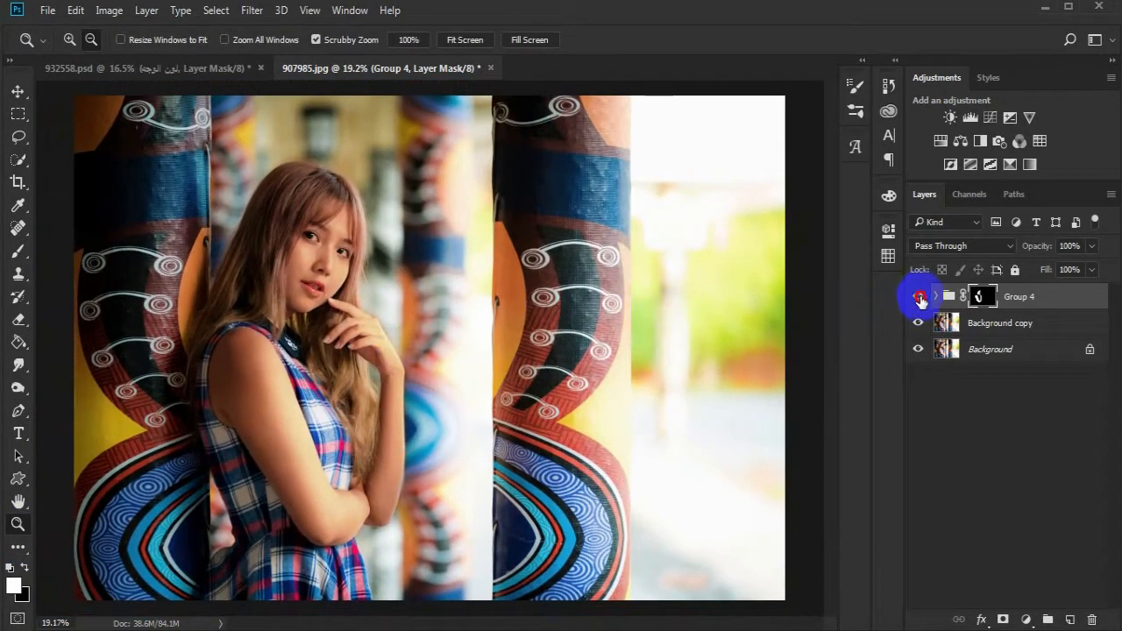
pyautogui.click(919, 298)
# Create a new empty layer above Group 4 and set its blend mode to Soft Light.
pyautogui.click(1072, 297)
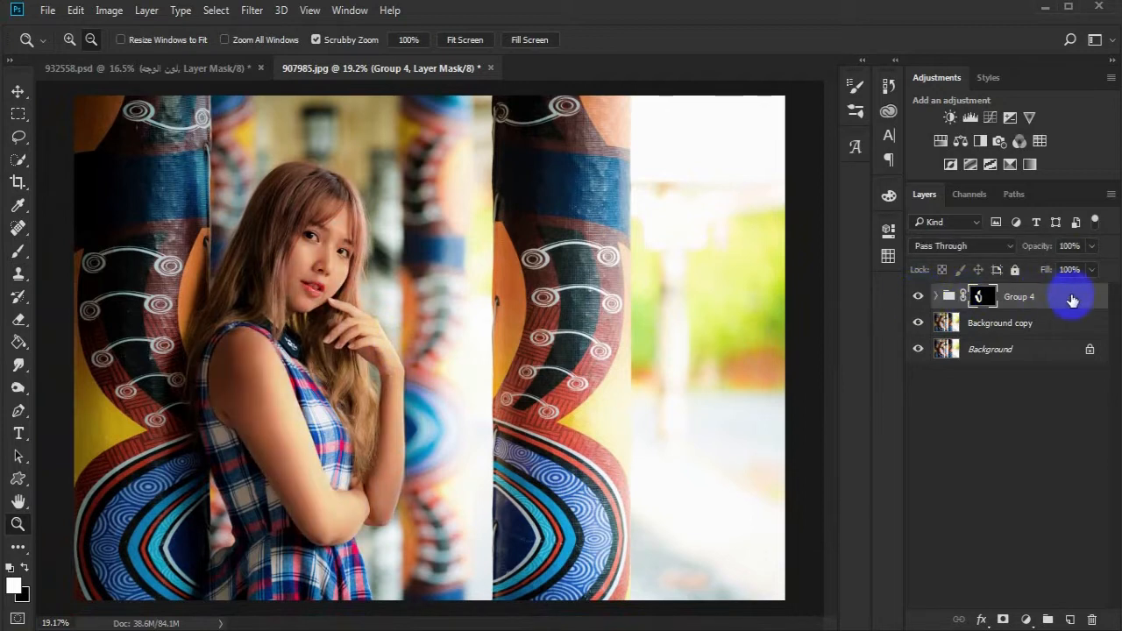
pyautogui.click(1070, 620)
pyautogui.click(1002, 246)
pyautogui.click(984, 429)
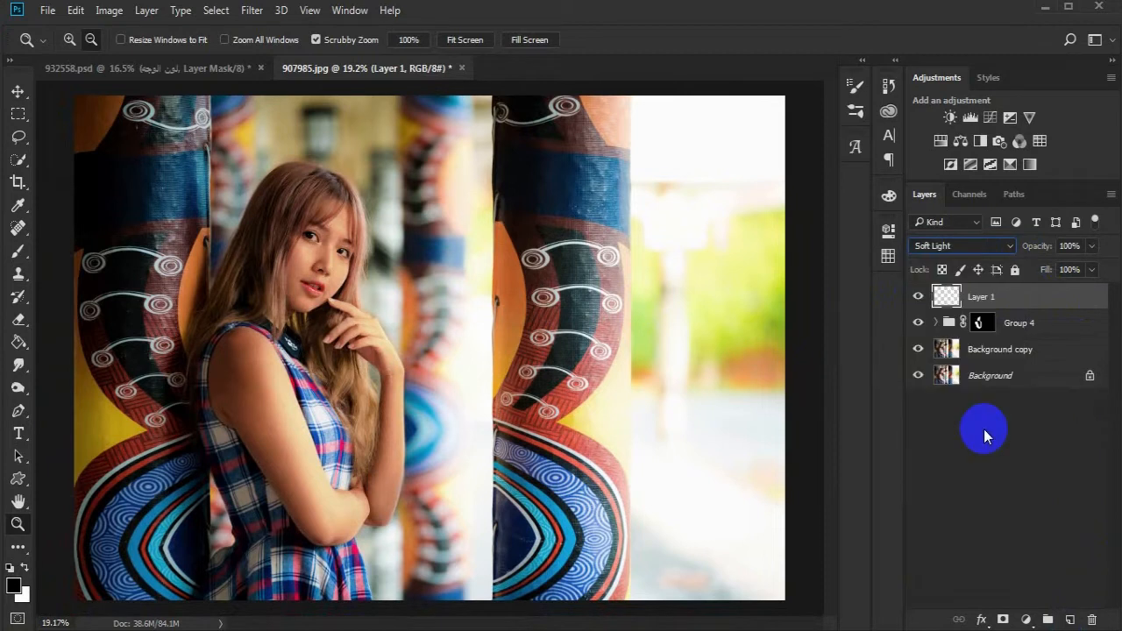
# Duplicate the Soft Light layer seven times, gather all eight layers in a new group, and expand it.
pyautogui.moveTo(1035, 296); pyautogui.dragTo(1069, 620)
pyautogui.moveTo(1032, 301); pyautogui.dragTo(1069, 619)
pyautogui.moveTo(1059, 300); pyautogui.dragTo(1070, 620)
pyautogui.moveTo(1053, 298); pyautogui.dragTo(1069, 620)
pyautogui.moveTo(1071, 299); pyautogui.dragTo(1069, 620)
pyautogui.keyDown('shift'); pyautogui.click(1063, 492); pyautogui.keyUp('shift')
pyautogui.moveTo(1061, 491); pyautogui.dragTo(1048, 619)
pyautogui.click(934, 294)
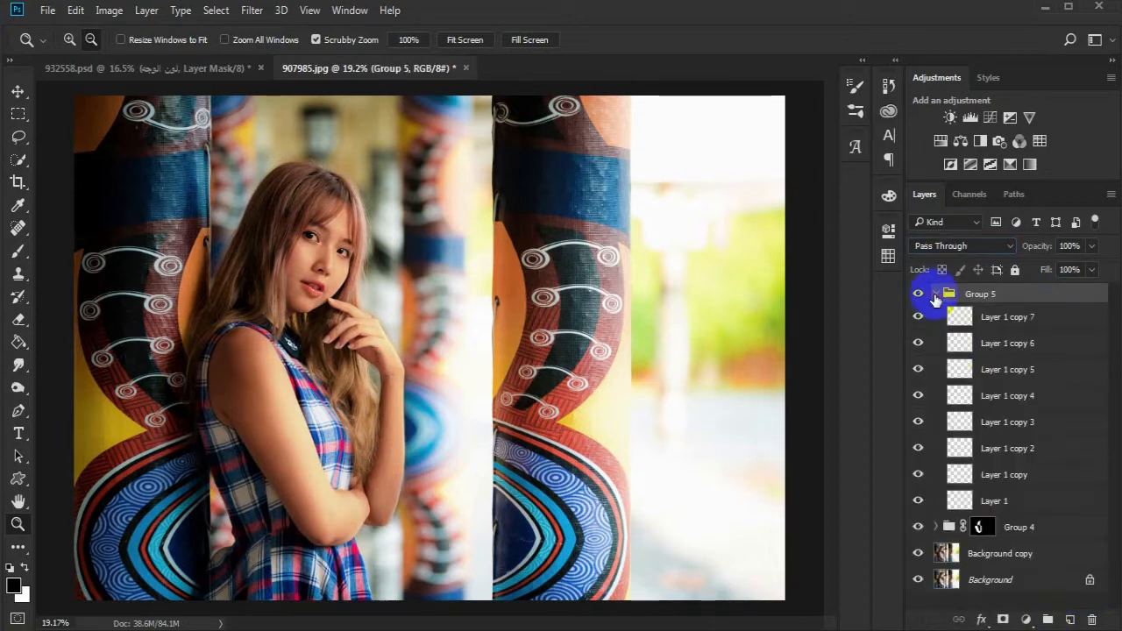
# Paint black over the eyes and lips on the Group 4 mask with a small soft brush, finishing at 35 px.
pyautogui.click(999, 317)
pyautogui.moveTo(326, 335); pyautogui.dragTo(413, 242)
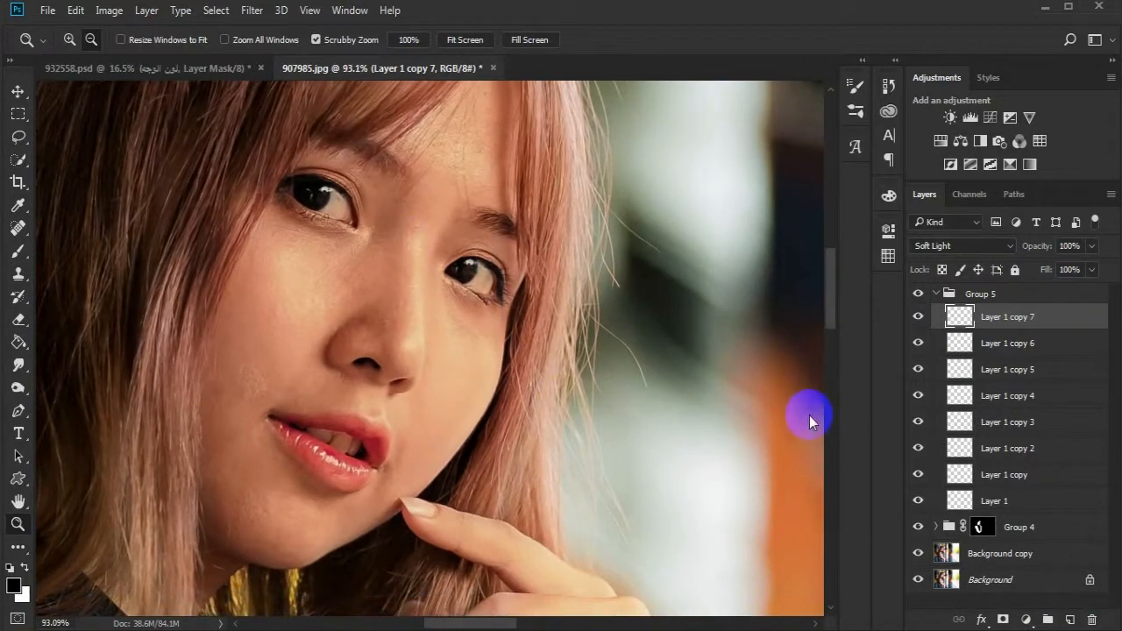
pyautogui.click(980, 525)
pyautogui.press('x')
pyautogui.click(21, 253)
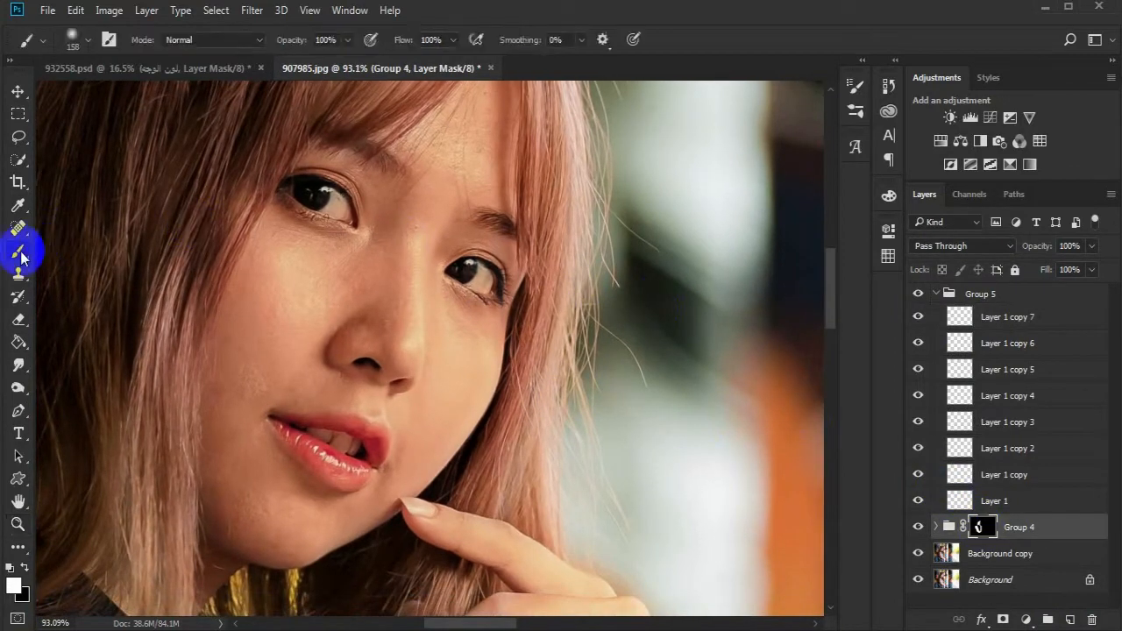
pyautogui.click(25, 568)
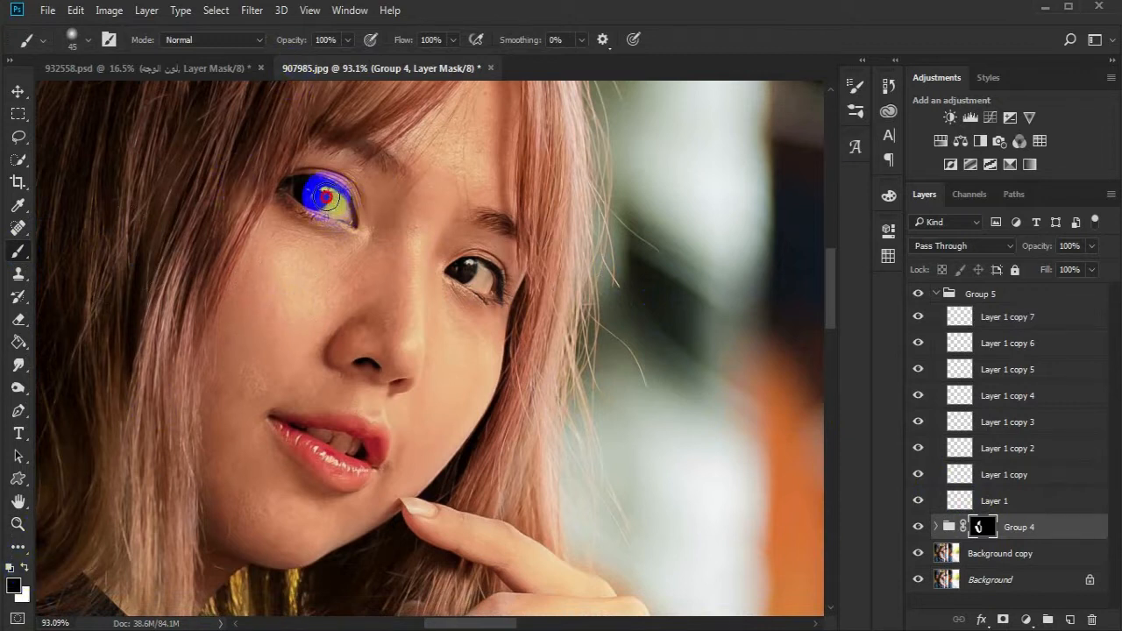
pyautogui.click(302, 190)
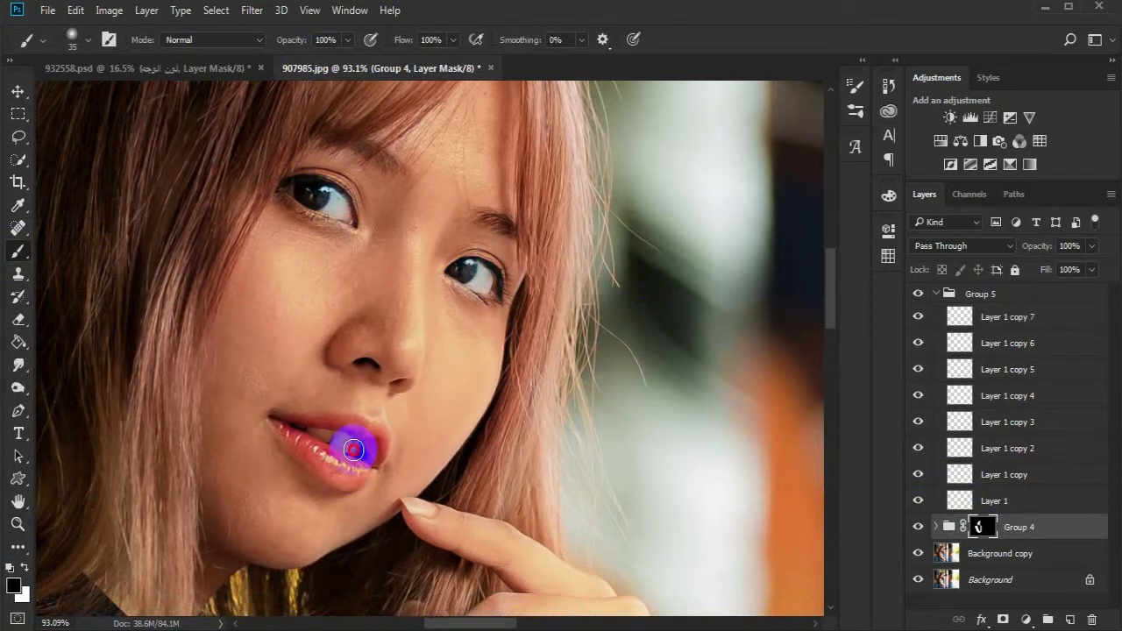
pyautogui.moveTo(454, 325); pyautogui.dragTo(360, 474)
# Paint a black shadow along the side of the nose on Layer 1 copy 7 with a 35 px brush.
pyautogui.click(1021, 323)
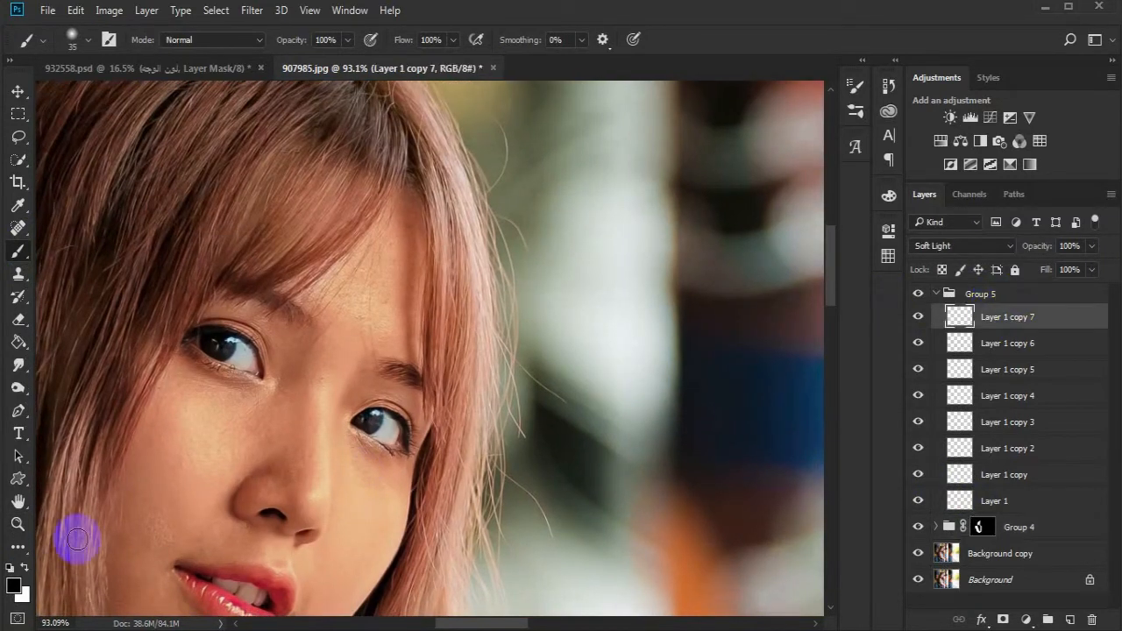
pyautogui.press('z')
pyautogui.moveTo(251, 491); pyautogui.dragTo(321, 471)
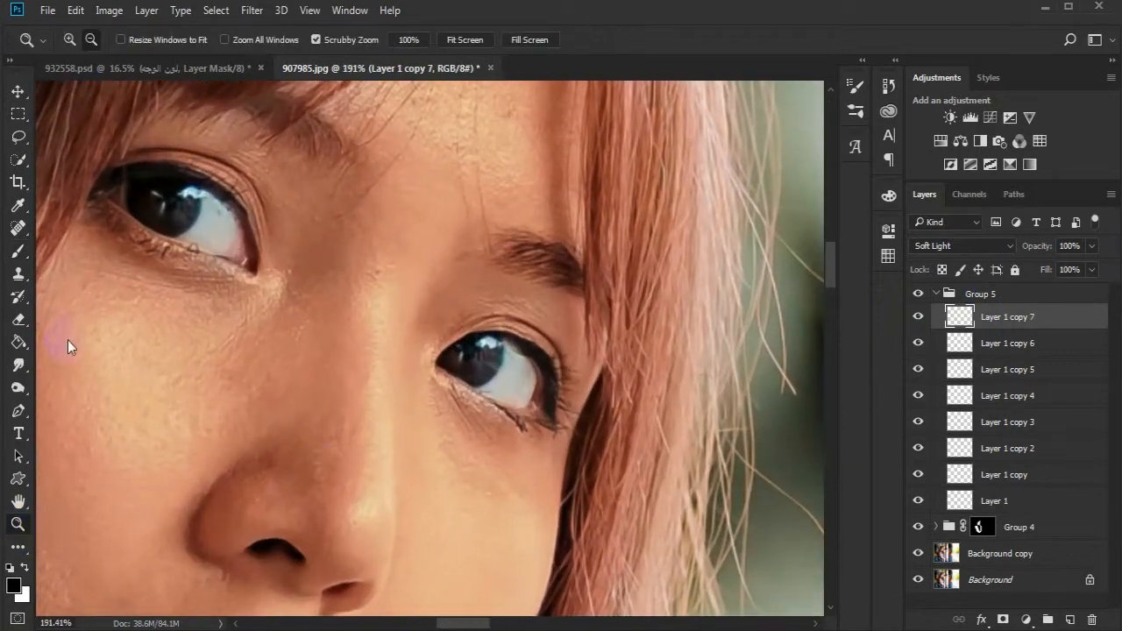
pyautogui.click(15, 254)
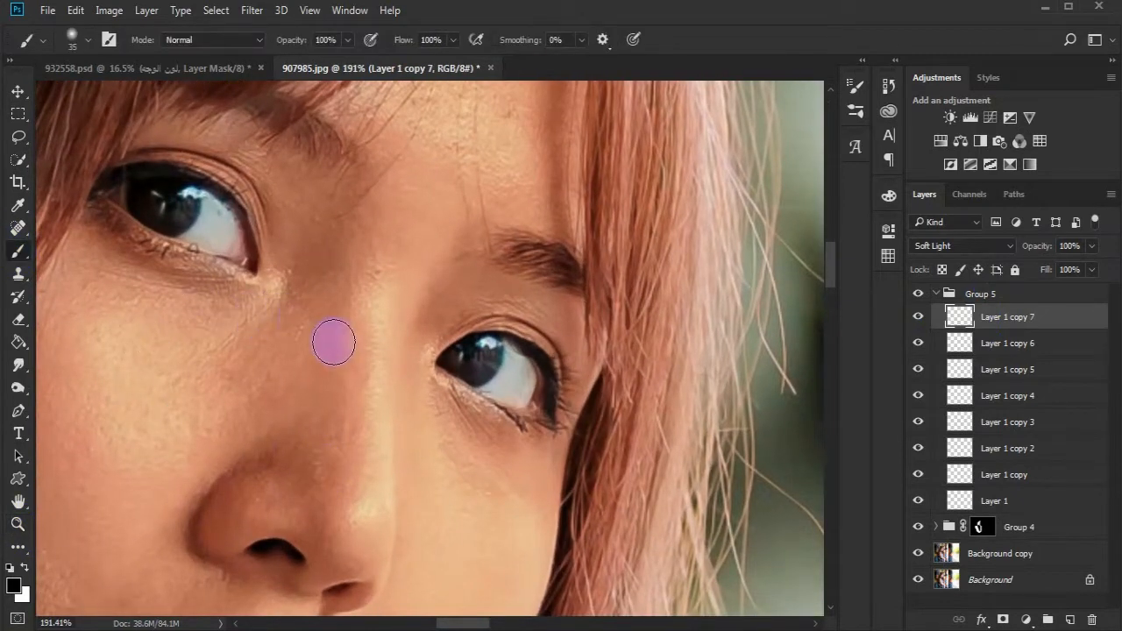
pyautogui.moveTo(321, 346); pyautogui.dragTo(312, 450)
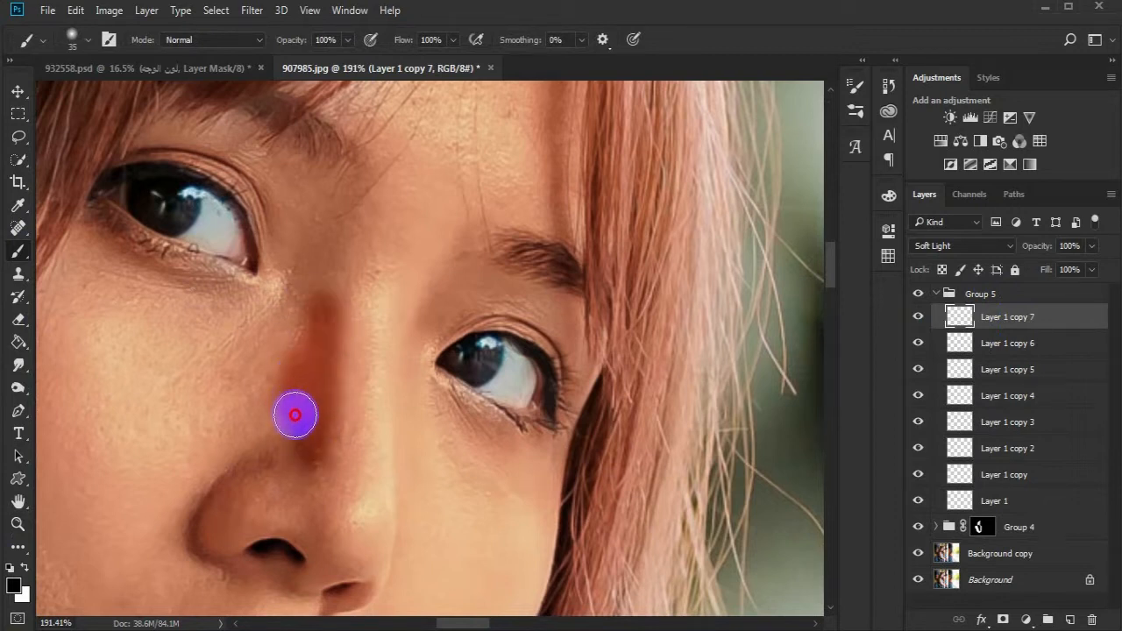
# Soften the nose shadow on Layer 1 copy 7 with a Gaussian Blur of 12.5 pixels radius.
pyautogui.click(252, 17)
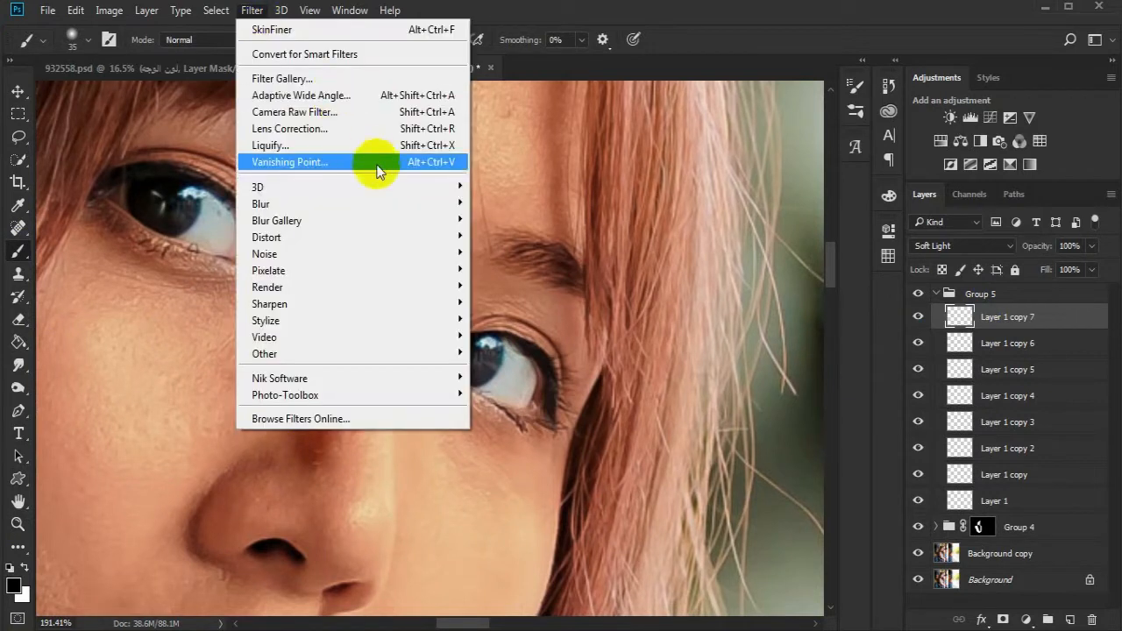
pyautogui.moveTo(395, 203)
pyautogui.click(530, 273)
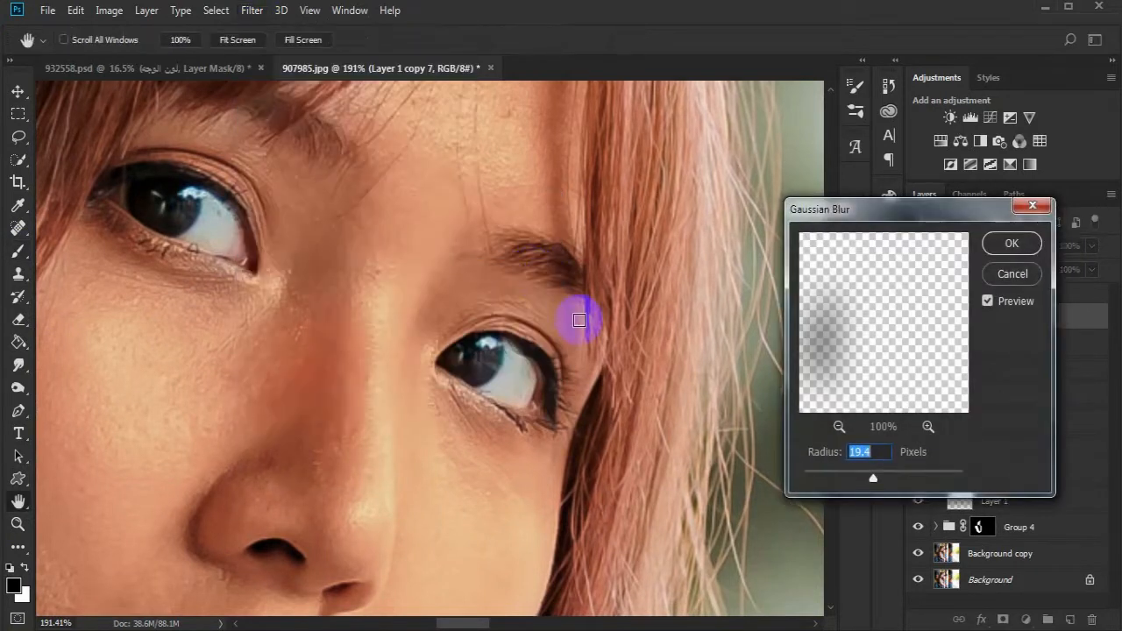
pyautogui.moveTo(869, 484); pyautogui.dragTo(864, 485)
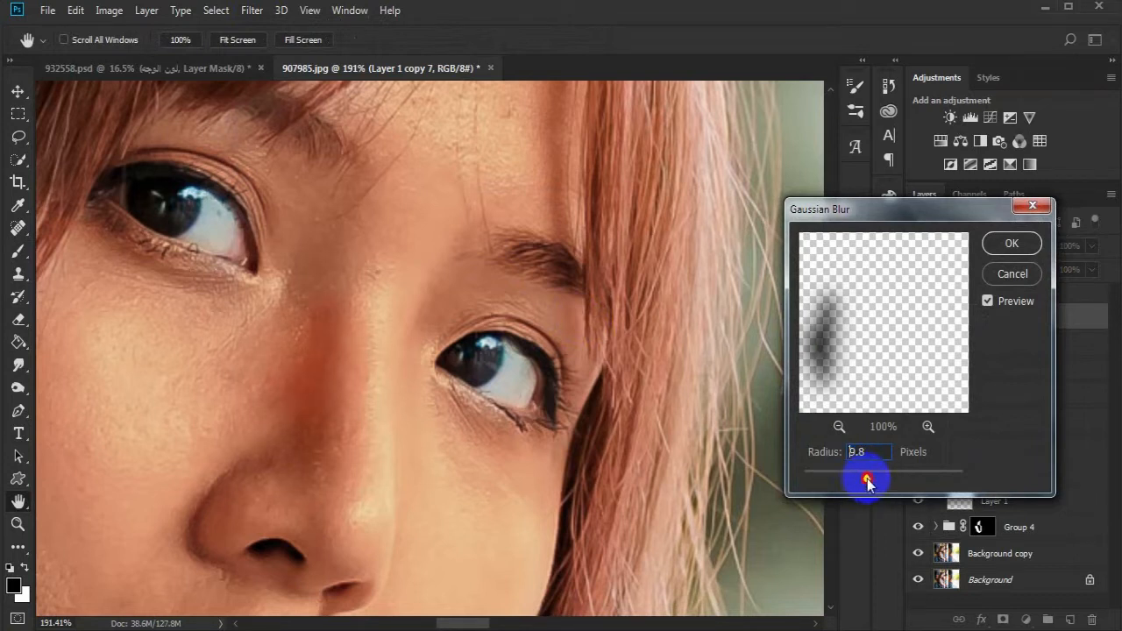
pyautogui.moveTo(870, 484); pyautogui.dragTo(870, 485)
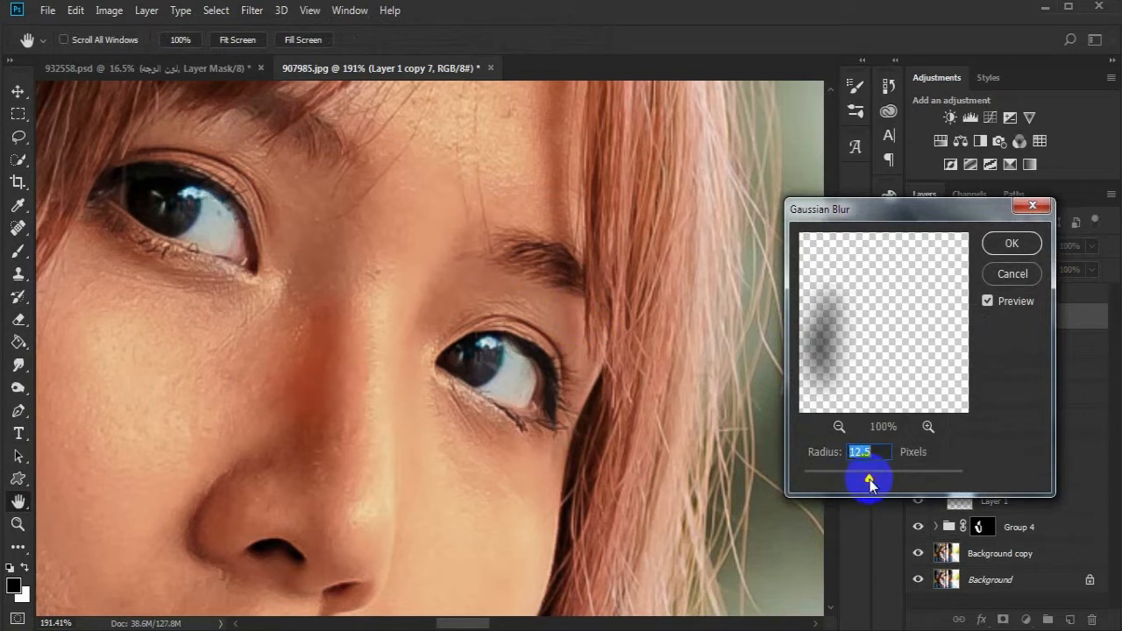
pyautogui.click(999, 245)
pyautogui.click(1022, 322)
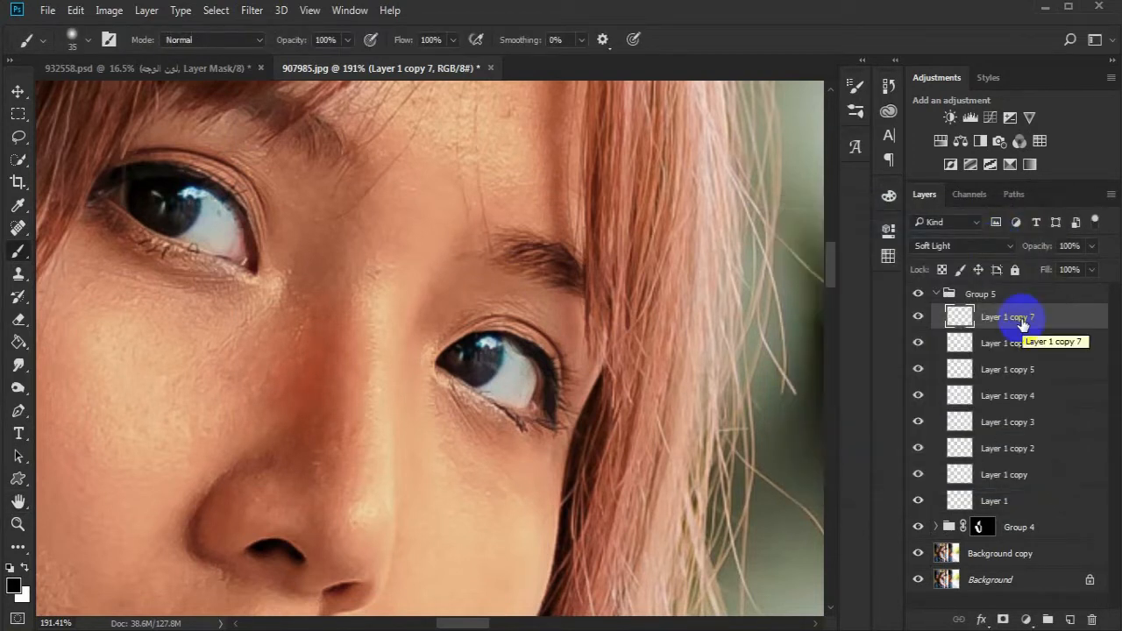
# Paint a thin white highlight along the nose bridge on Layer 1 copy 6 and apply a 4.9 pixel Gaussian Blur.
pyautogui.click(1067, 347)
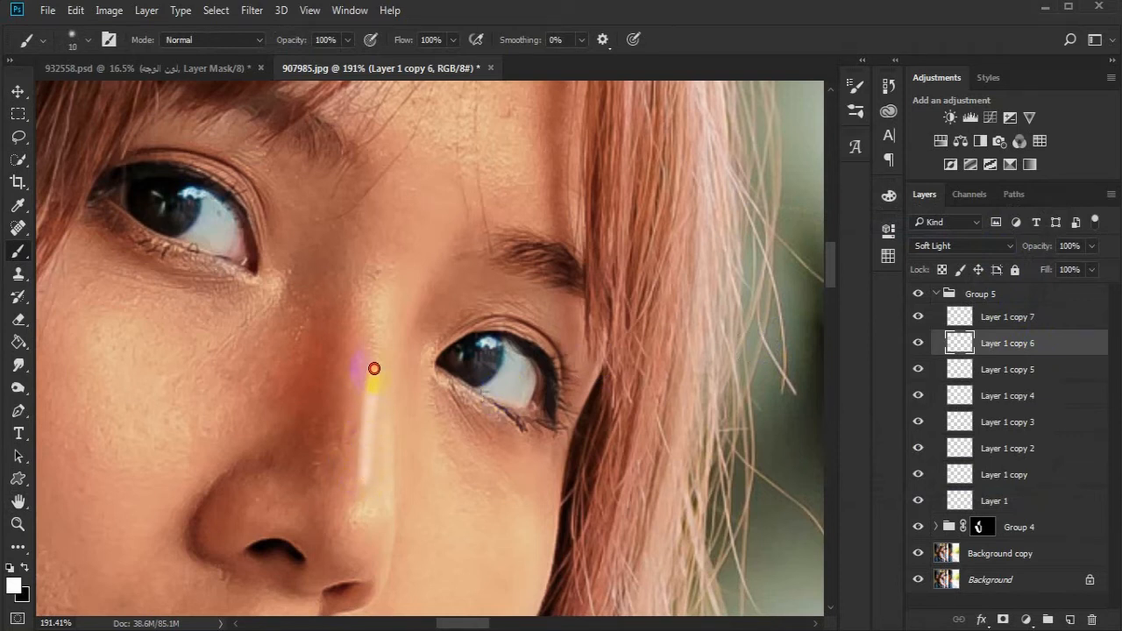
pyautogui.click(252, 11)
pyautogui.moveTo(462, 205)
pyautogui.click(518, 261)
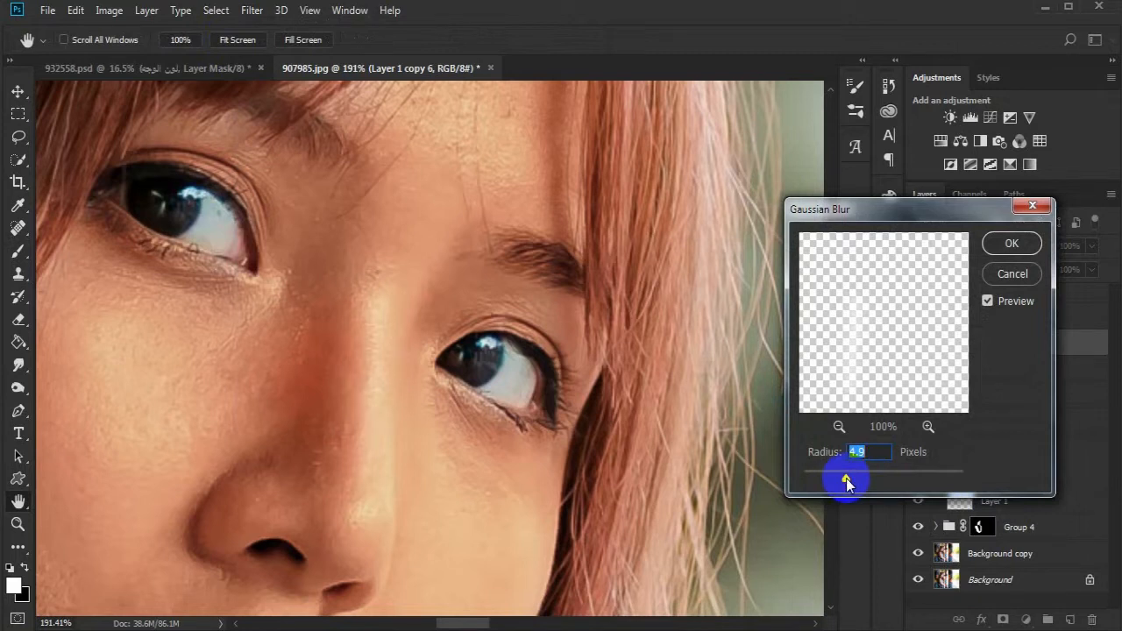
pyautogui.click(1012, 243)
# Paint a white highlight on the middle of the forehead on Layer 1 copy 5 with a 100 px brush.
pyautogui.click(1057, 369)
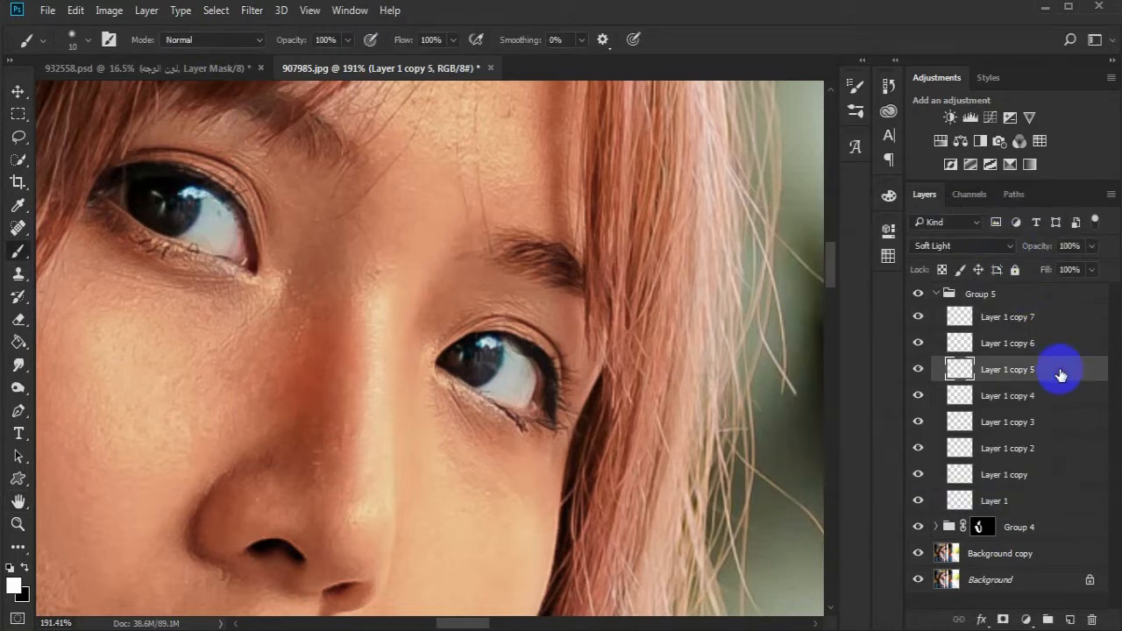
pyautogui.moveTo(453, 233); pyautogui.dragTo(433, 449)
pyautogui.rightClick(455, 345)
pyautogui.moveTo(579, 389); pyautogui.dragTo(594, 389)
pyautogui.rightClick(647, 100)
pyautogui.moveTo(474, 313); pyautogui.dragTo(456, 355)
# Soften the forehead highlight on Layer 1 copy 5 with a Gaussian Blur.
pyautogui.click(252, 10)
pyautogui.moveTo(389, 203)
pyautogui.click(509, 279)
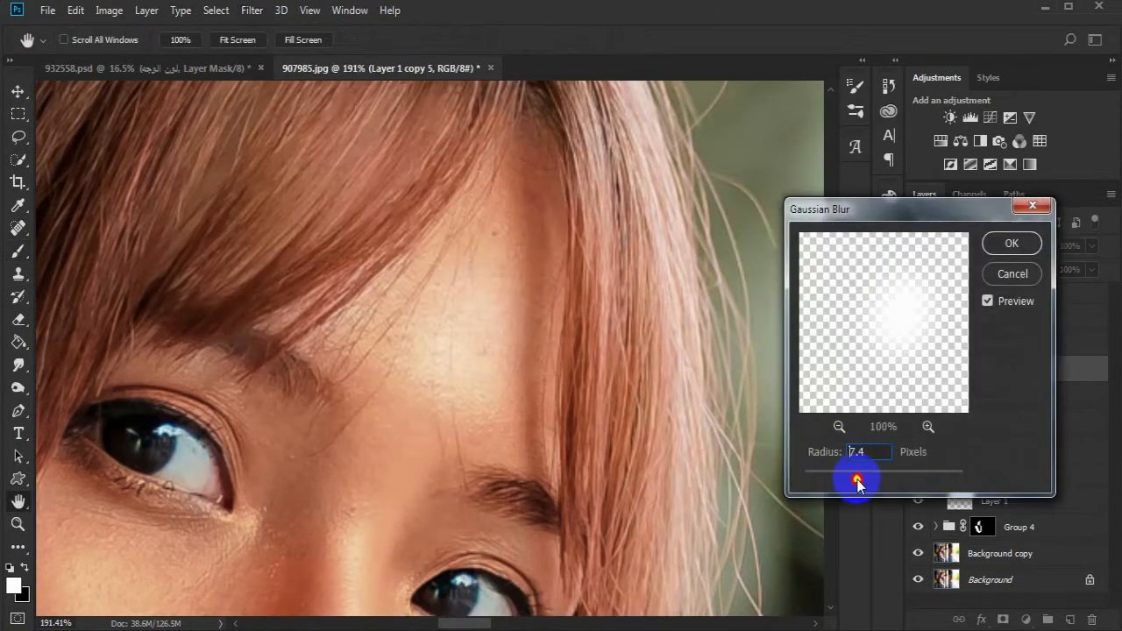
pyautogui.moveTo(868, 483); pyautogui.dragTo(874, 482)
pyautogui.click(1012, 243)
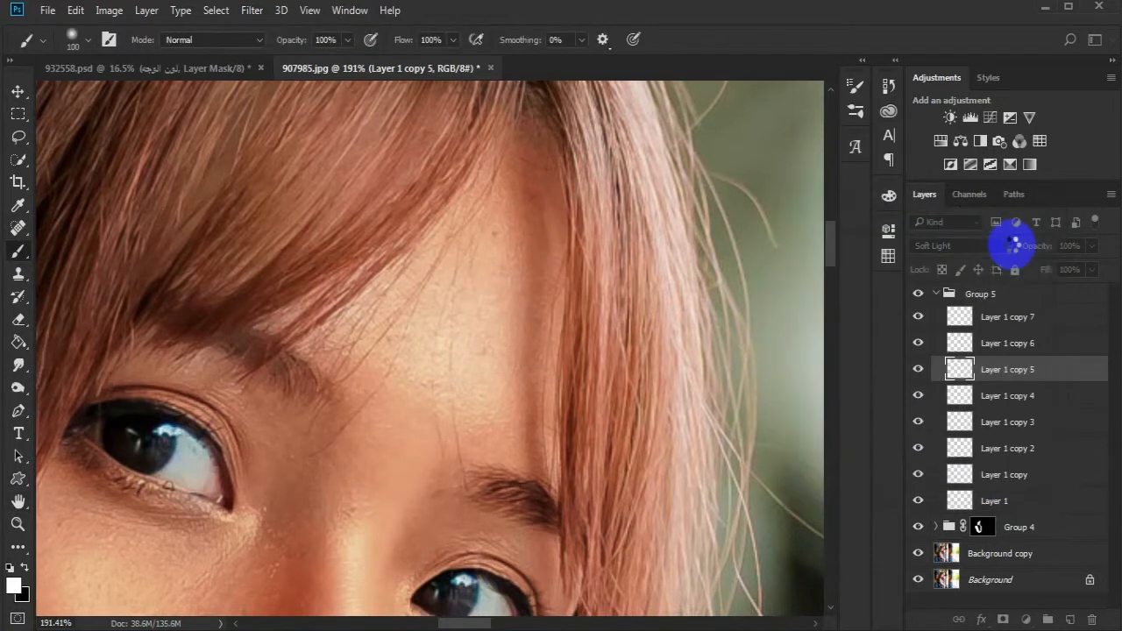
# Lower the opacity of Layer 1 copy 5 to 60% and compare the forehead with the layer hidden and shown.
pyautogui.click(917, 368)
pyautogui.click(917, 368)
pyautogui.click(1040, 248)
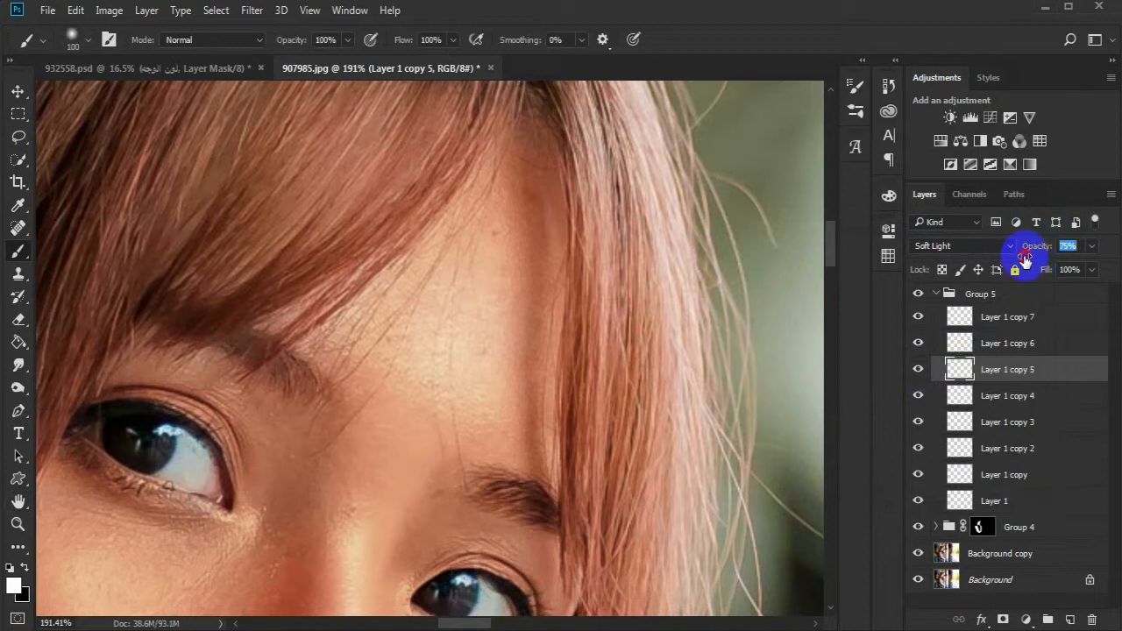
pyautogui.moveTo(1017, 262); pyautogui.dragTo(1013, 264)
pyautogui.click(918, 370)
pyautogui.click(917, 371)
# Paint a black shadow along the outer cheek beside the hair on Layer 1 copy 4 with a 70 px brush.
pyautogui.moveTo(472, 497); pyautogui.dragTo(525, 242)
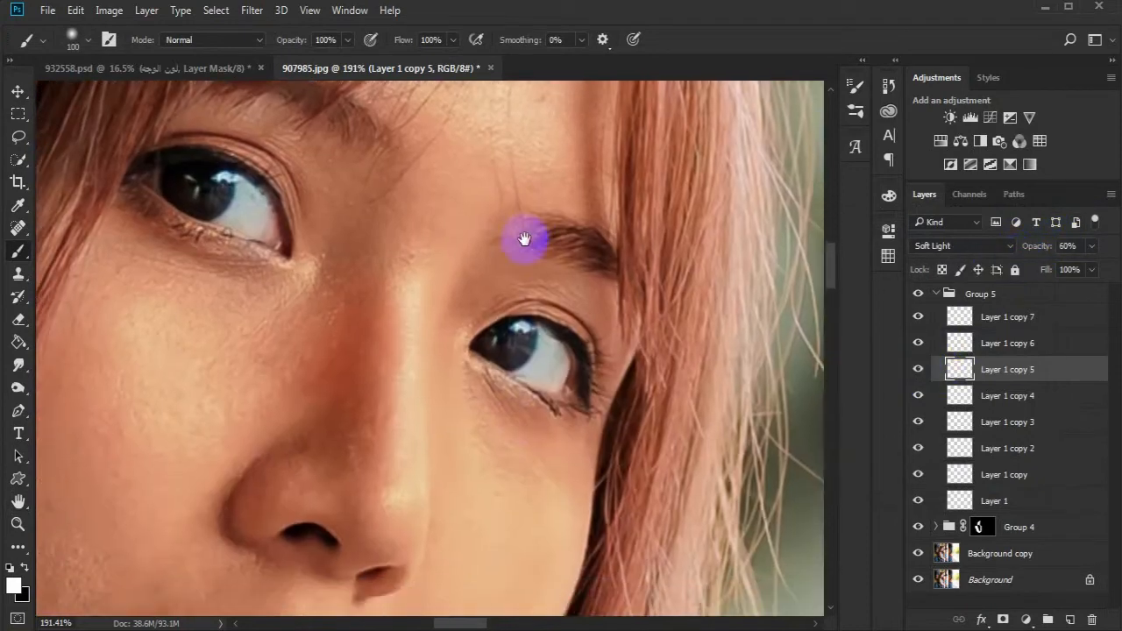
pyautogui.moveTo(417, 596); pyautogui.dragTo(537, 357)
pyautogui.moveTo(332, 143); pyautogui.dragTo(476, 400)
pyautogui.click(988, 399)
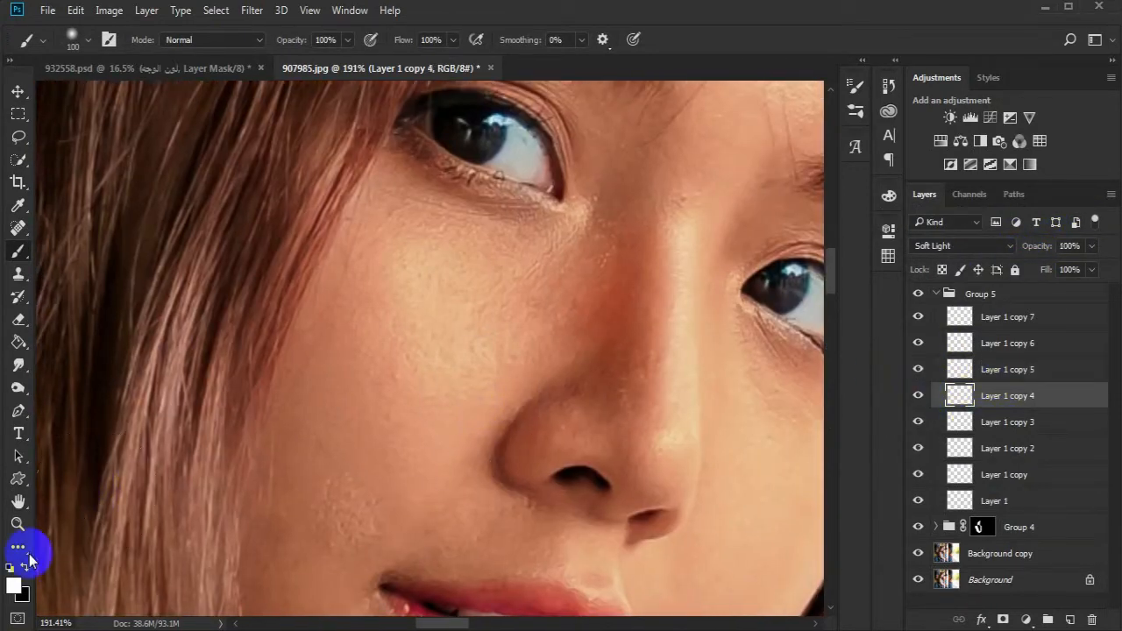
pyautogui.click(25, 568)
pyautogui.press('[')
pyautogui.press('[')
pyautogui.press('[')
pyautogui.moveTo(287, 302)
pyautogui.mouseDown()
pyautogui.moveTo(247, 421)
pyautogui.moveTo(276, 405)
pyautogui.mouseUp()
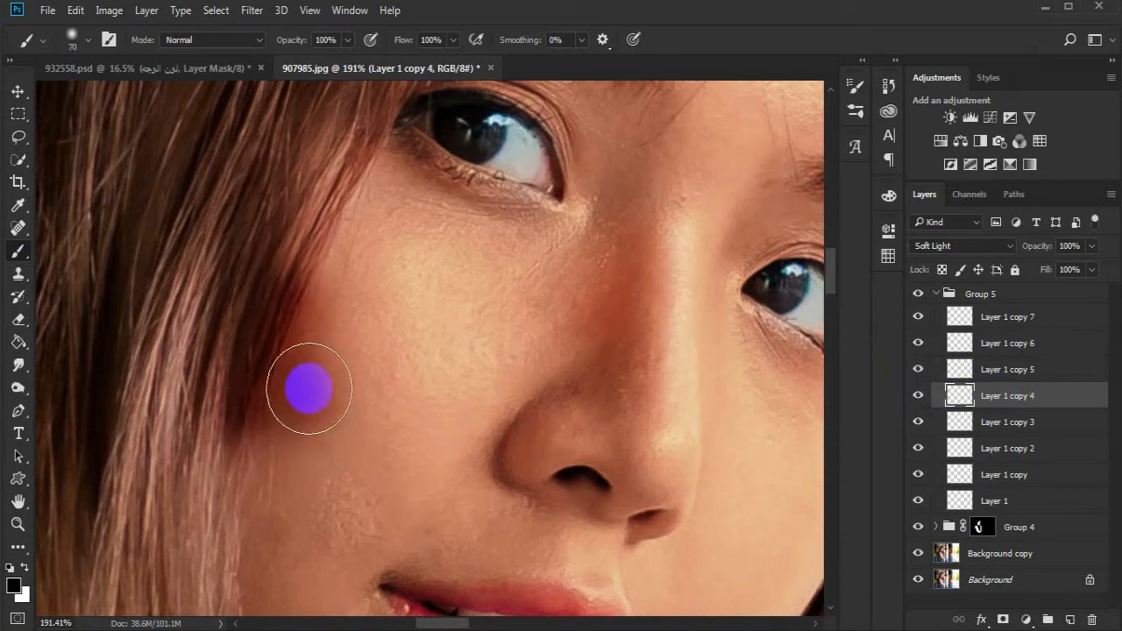
pyautogui.press('[')
pyautogui.press('[')
pyautogui.press('[')
pyautogui.press('[')
pyautogui.press('[')
# Soften the outer cheek shadow on Layer 1 copy 4 with a 22.2 px Gaussian Blur.
pyautogui.click(252, 10)
pyautogui.moveTo(423, 203)
pyautogui.click(514, 269)
pyautogui.moveTo(869, 473); pyautogui.dragTo(880, 481)
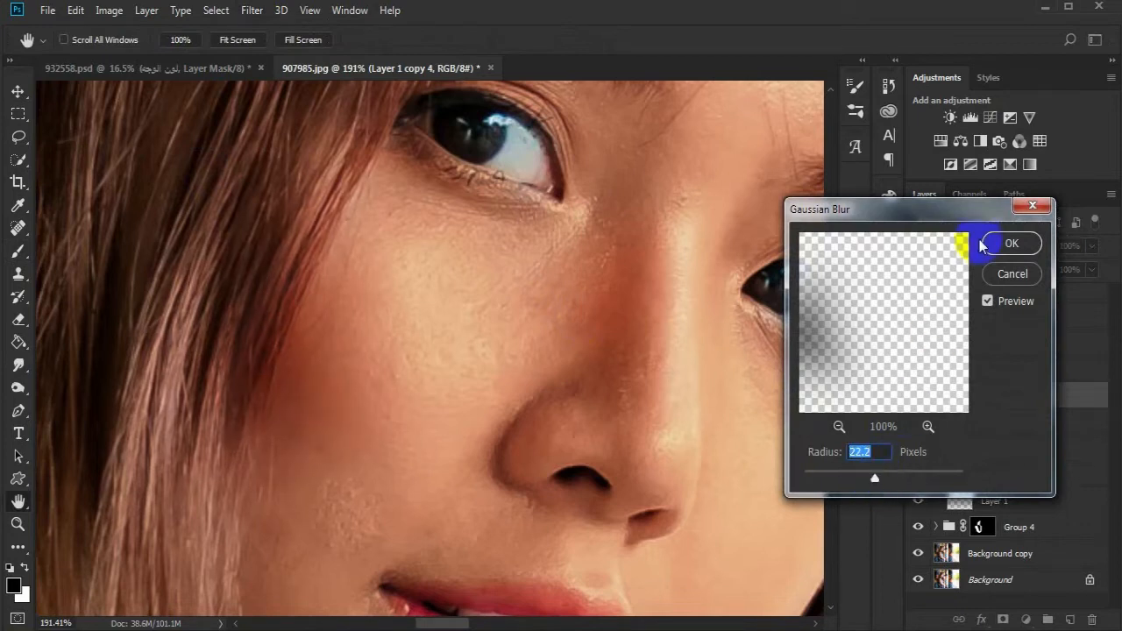
pyautogui.click(987, 244)
pyautogui.click(18, 322)
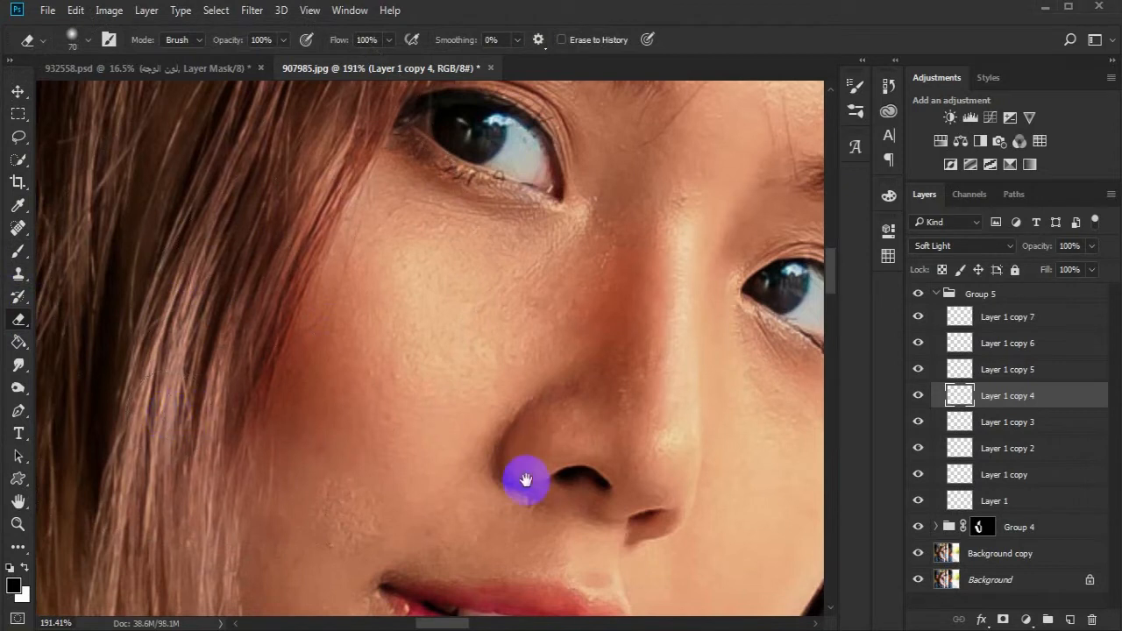
# Paint two thin white highlights between the nose and upper lip on Layer 1 copy 4 with a 7 px brush.
pyautogui.moveTo(524, 479); pyautogui.dragTo(478, 338)
pyautogui.press('z')
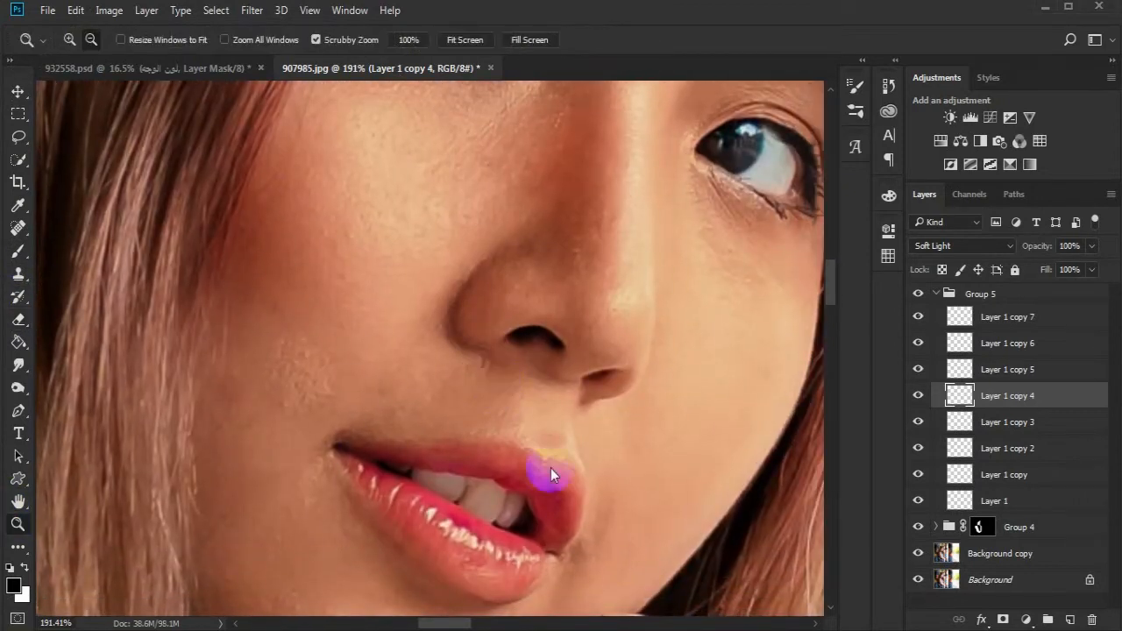
pyautogui.moveTo(551, 468); pyautogui.dragTo(611, 468)
pyautogui.press('b')
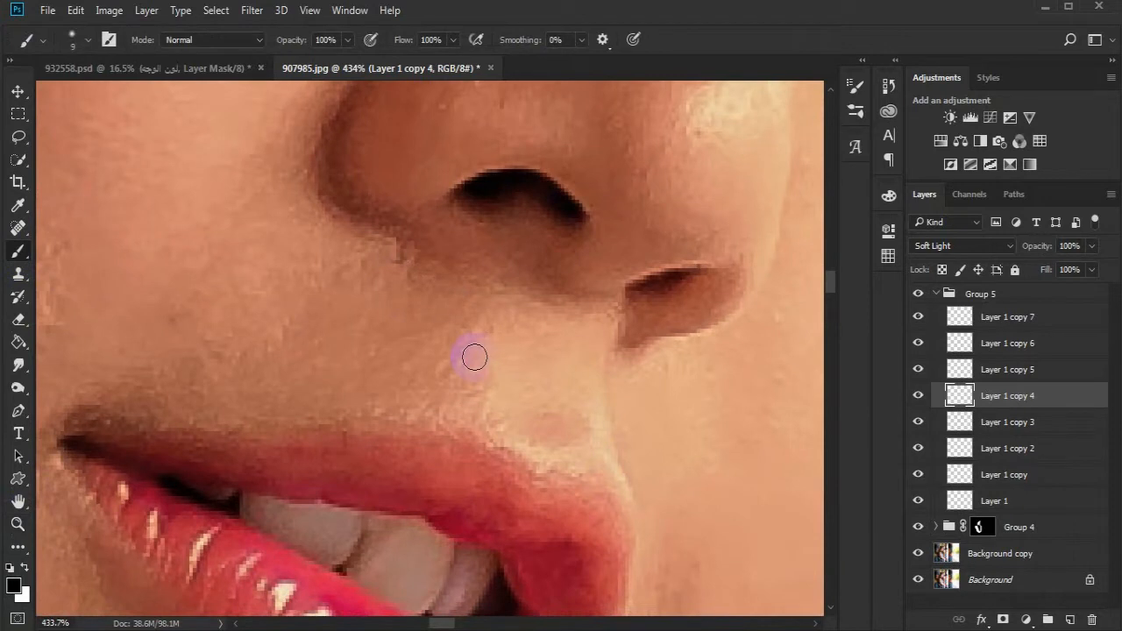
pyautogui.moveTo(484, 392); pyautogui.dragTo(491, 308)
pyautogui.hotkey('ctrl', 'z')
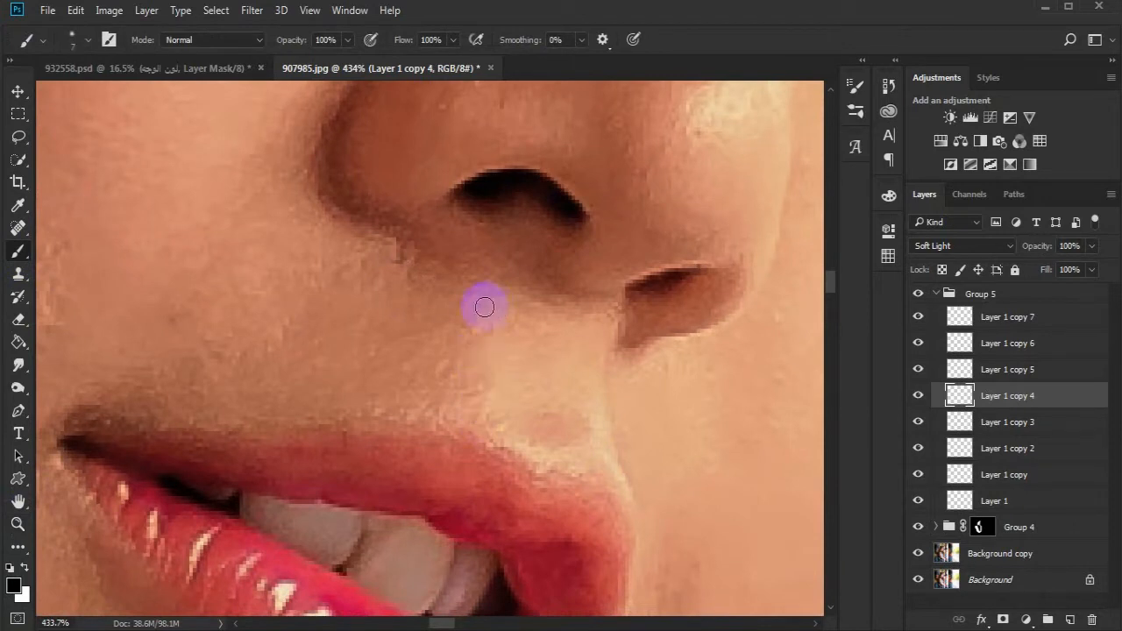
pyautogui.moveTo(483, 375); pyautogui.dragTo(490, 290)
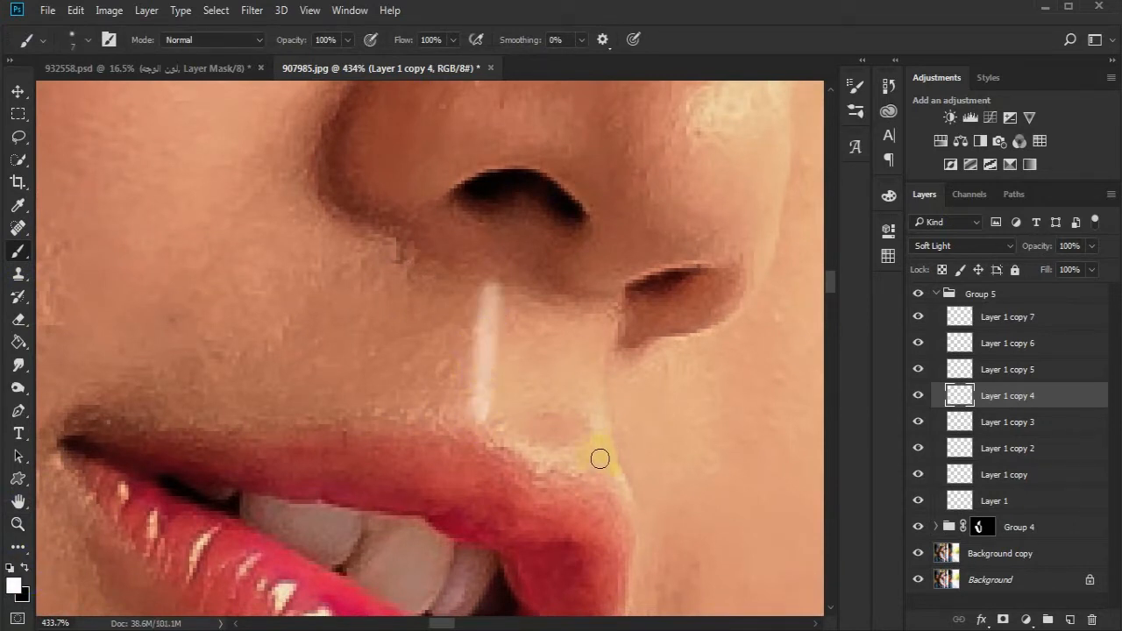
pyautogui.moveTo(600, 403); pyautogui.dragTo(600, 336)
# Soften the two highlights above the lip with a 3.6 px Gaussian Blur.
pyautogui.click(252, 10)
pyautogui.moveTo(289, 193)
pyautogui.click(515, 266)
pyautogui.click(834, 476)
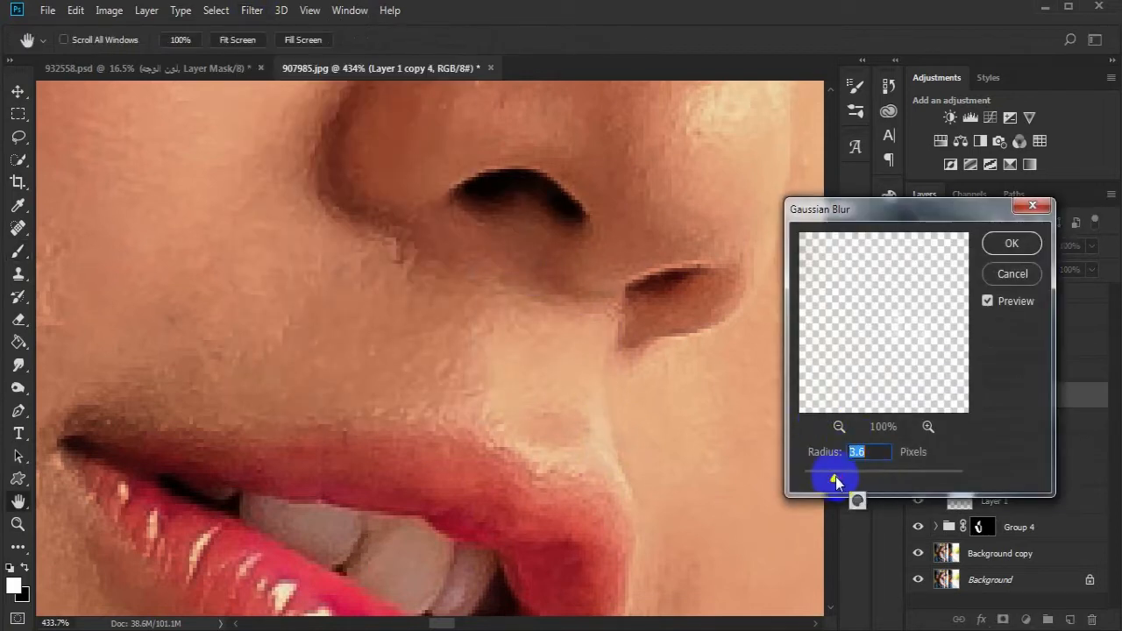
pyautogui.click(1017, 238)
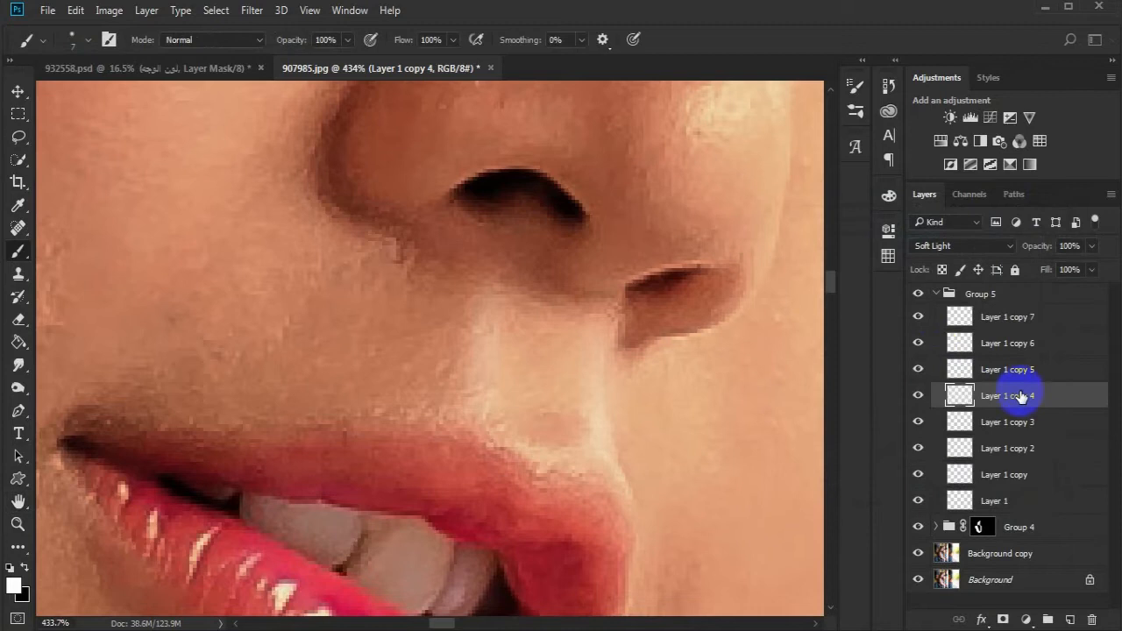
# Paint a thin white highlight along the upper lip's edge on Layer 1 copy 3 and reapply the last Gaussian Blur.
pyautogui.click(964, 422)
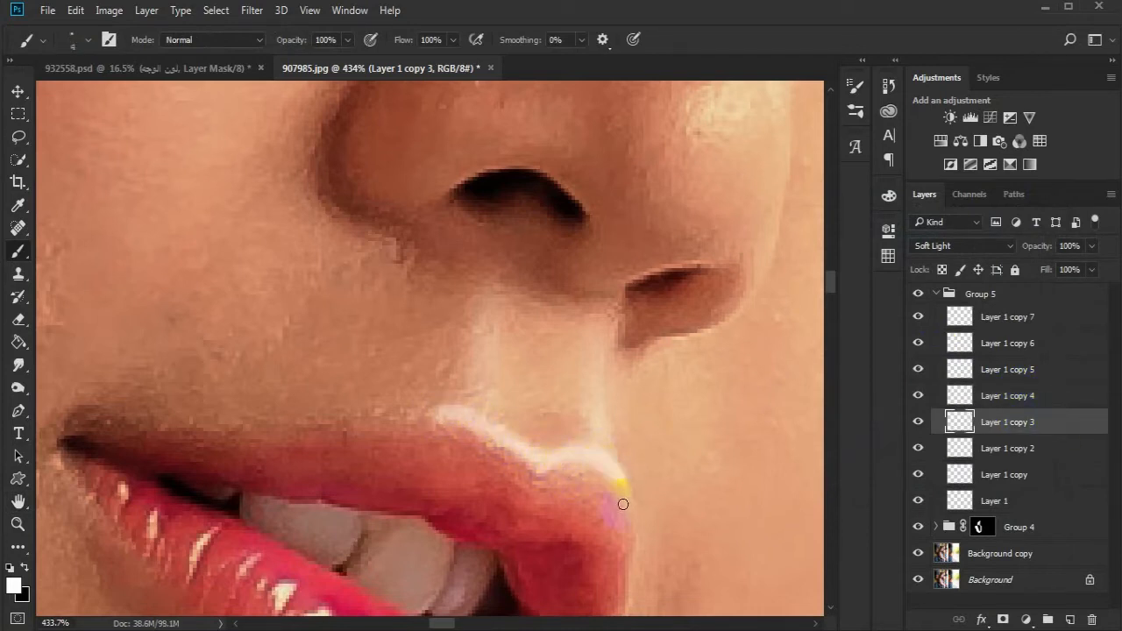
pyautogui.click(252, 10)
pyautogui.click(278, 30)
# Paint a black shadow in the groove between nose and upper lip on Layer 1 copy 2 with a 10 px brush.
pyautogui.click(1049, 450)
pyautogui.click(24, 568)
pyautogui.rightClick(456, 389)
pyautogui.moveTo(539, 389); pyautogui.dragTo(554, 388)
pyautogui.click(688, 68)
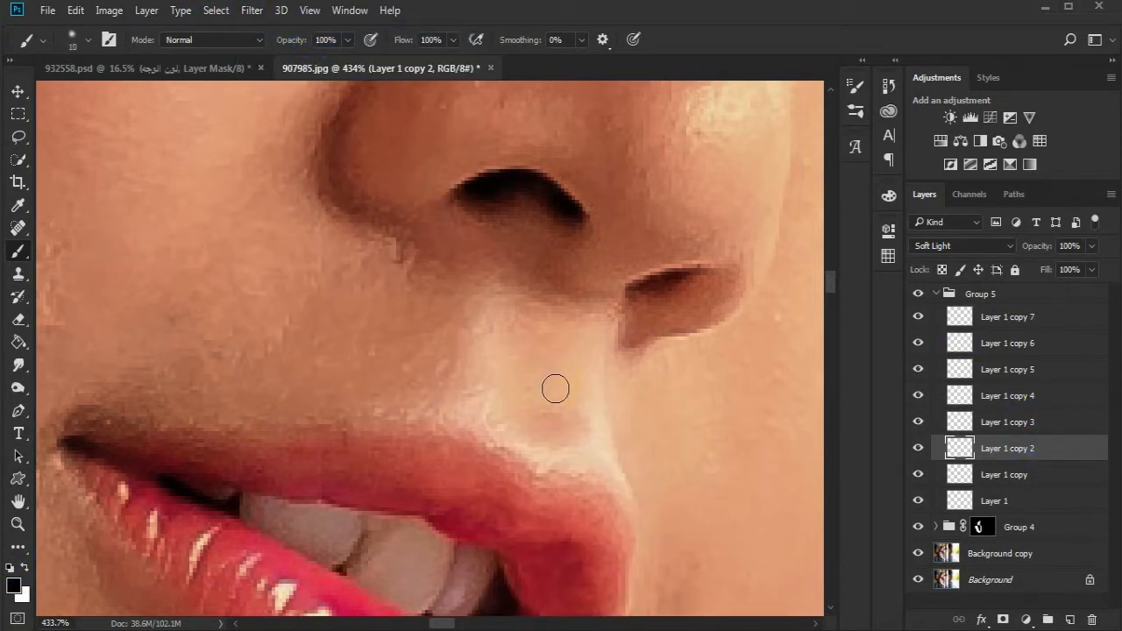
pyautogui.moveTo(570, 344); pyautogui.dragTo(568, 418)
# Soften the groove shadow on Layer 1 copy 2 with a Gaussian Blur.
pyautogui.click(252, 10)
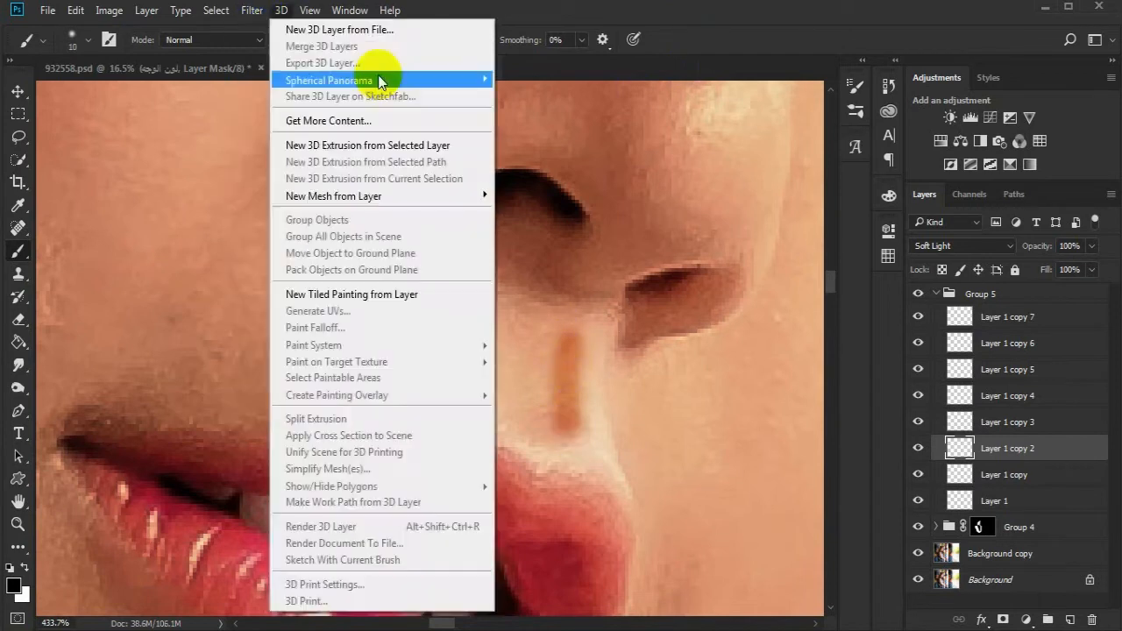
pyautogui.click(508, 271)
pyautogui.moveTo(801, 464); pyautogui.dragTo(833, 467)
pyautogui.click(1008, 244)
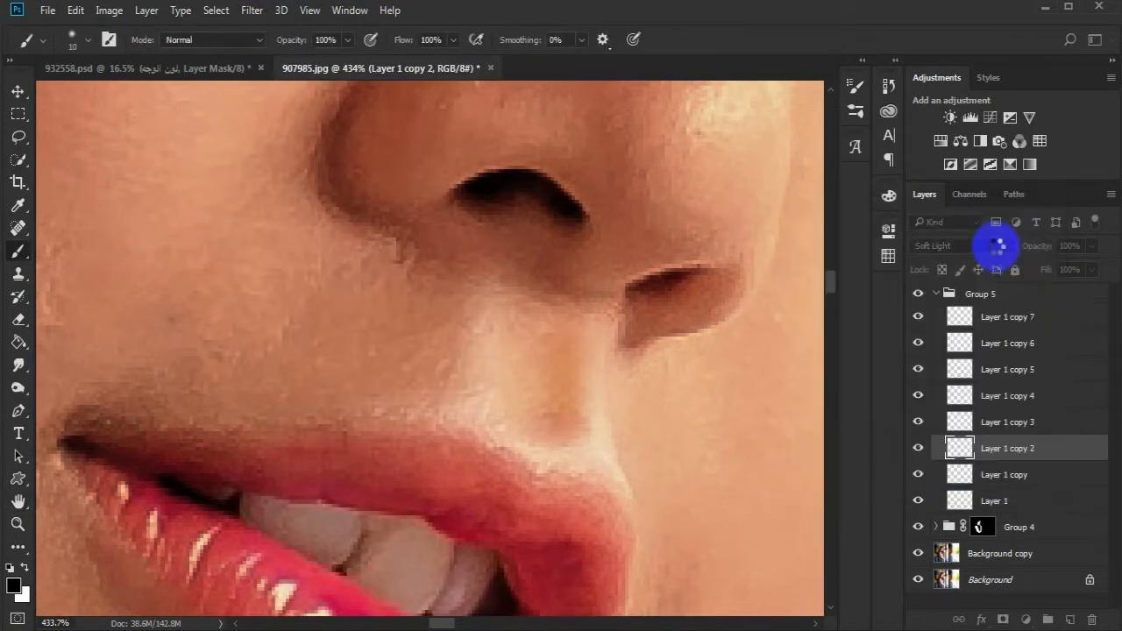
# Paint a white highlight across the chin below the lips on Layer 1 copy with a 40 px brush.
pyautogui.click(18, 525)
pyautogui.moveTo(415, 443); pyautogui.dragTo(353, 430)
pyautogui.moveTo(436, 509); pyautogui.dragTo(457, 320)
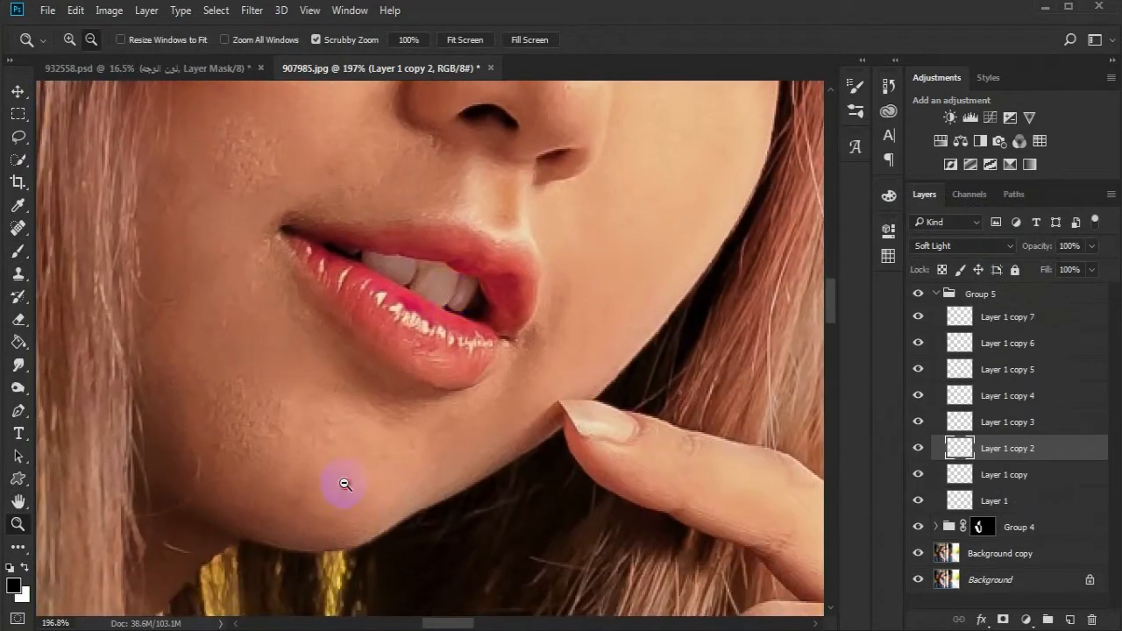
pyautogui.moveTo(338, 485); pyautogui.dragTo(377, 473)
pyautogui.hotkey('alt', '[')
pyautogui.press('b')
pyautogui.rightClick(293, 427)
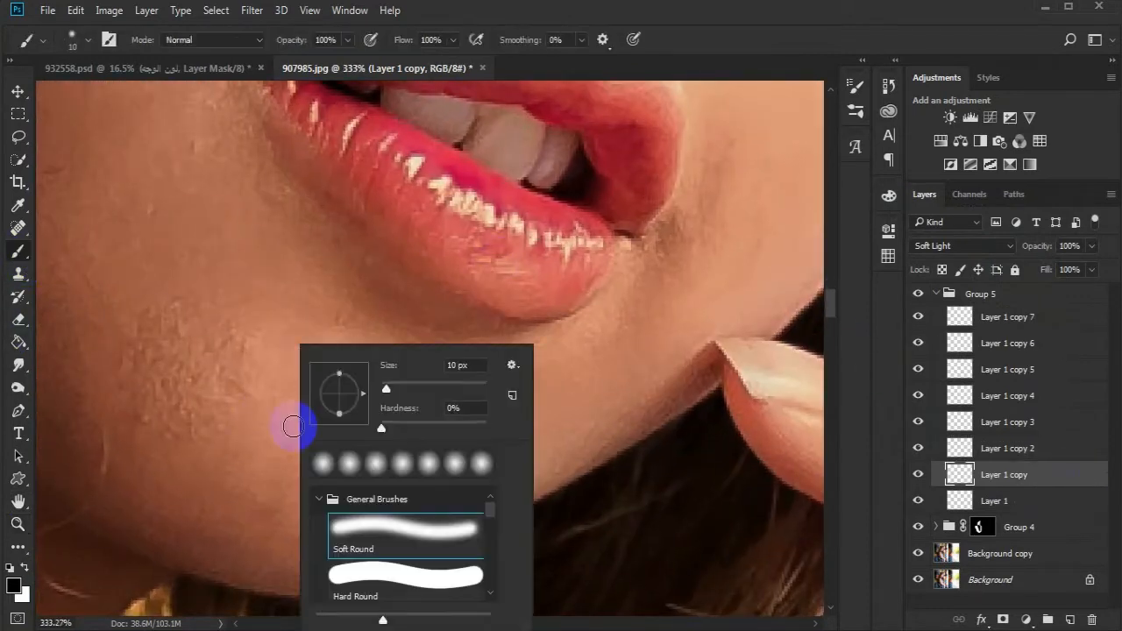
pyautogui.write('40')
pyautogui.press('Return')
pyautogui.press('x')
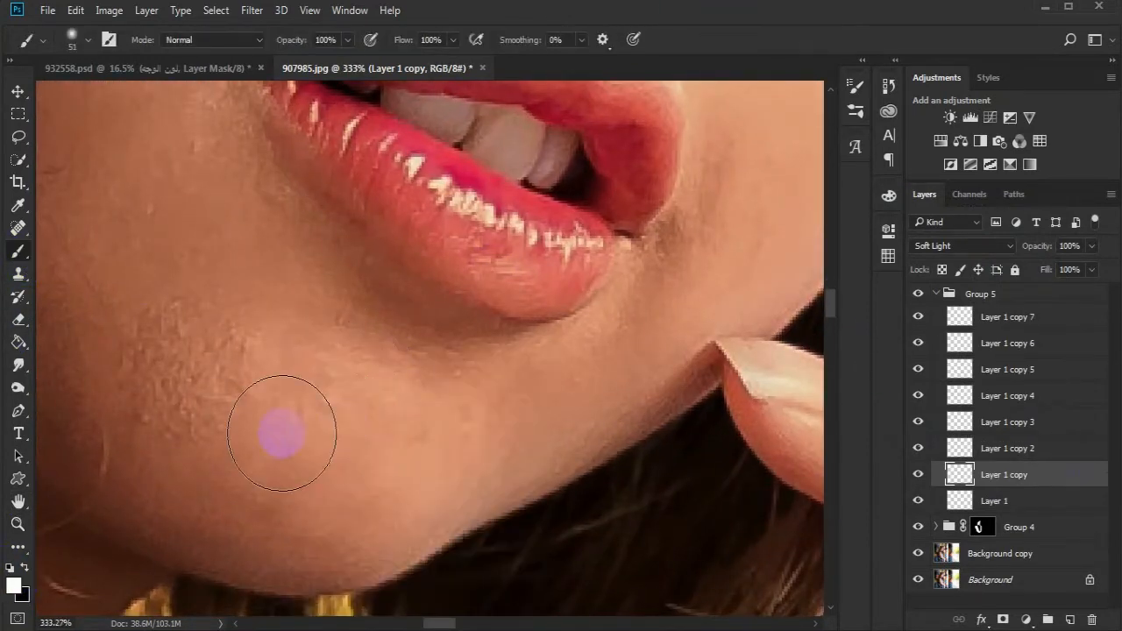
pyautogui.moveTo(334, 431); pyautogui.dragTo(226, 366)
# Soften the chin highlight on Layer 1 copy with a 22.2 px Gaussian Blur.
pyautogui.click(252, 10)
pyautogui.moveTo(418, 205)
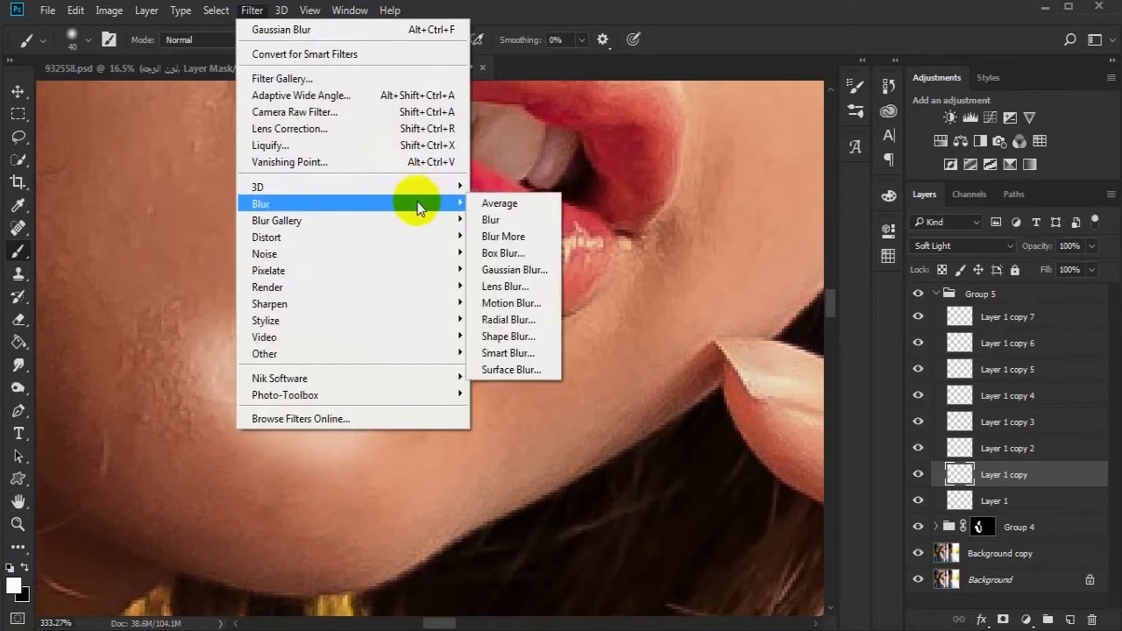
pyautogui.click(514, 278)
pyautogui.moveTo(853, 482)
pyautogui.mouseDown()
pyautogui.moveTo(887, 484)
pyautogui.moveTo(874, 481)
pyautogui.mouseUp()
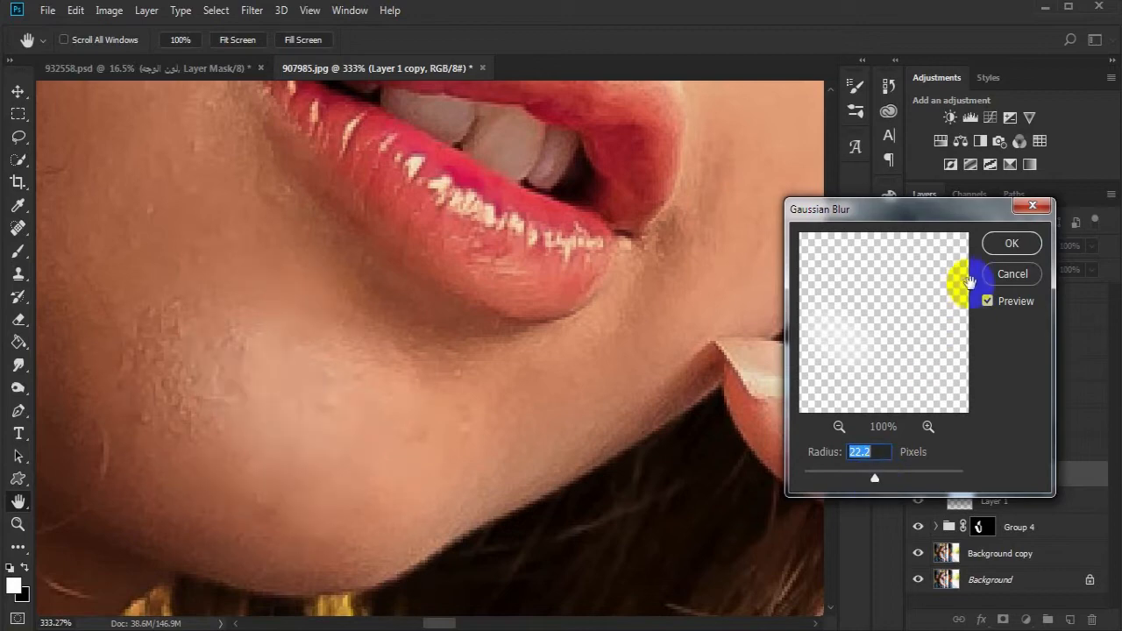
pyautogui.click(1012, 243)
# Paint thin black shadows along the lower eyelids on Layer 1 with a 5 px brush.
pyautogui.click(17, 525)
pyautogui.keyDown('alt'); pyautogui.click(341, 402); pyautogui.keyUp('alt')
pyautogui.moveTo(507, 243); pyautogui.dragTo(495, 503)
pyautogui.moveTo(509, 221); pyautogui.dragTo(481, 515)
pyautogui.moveTo(390, 298); pyautogui.dragTo(456, 301)
pyautogui.click(1036, 503)
pyautogui.click(19, 250)
pyautogui.press('[')
pyautogui.press('[')
pyautogui.press('[')
pyautogui.press('[')
pyautogui.press('[')
pyautogui.press('[')
pyautogui.press('[')
pyautogui.press('[')
pyautogui.press('[')
pyautogui.press('[')
pyautogui.press('[')
pyautogui.press('[')
pyautogui.click(26, 566)
pyautogui.moveTo(376, 336)
pyautogui.mouseDown()
pyautogui.moveTo(293, 313)
pyautogui.moveTo(159, 210)
pyautogui.mouseUp()
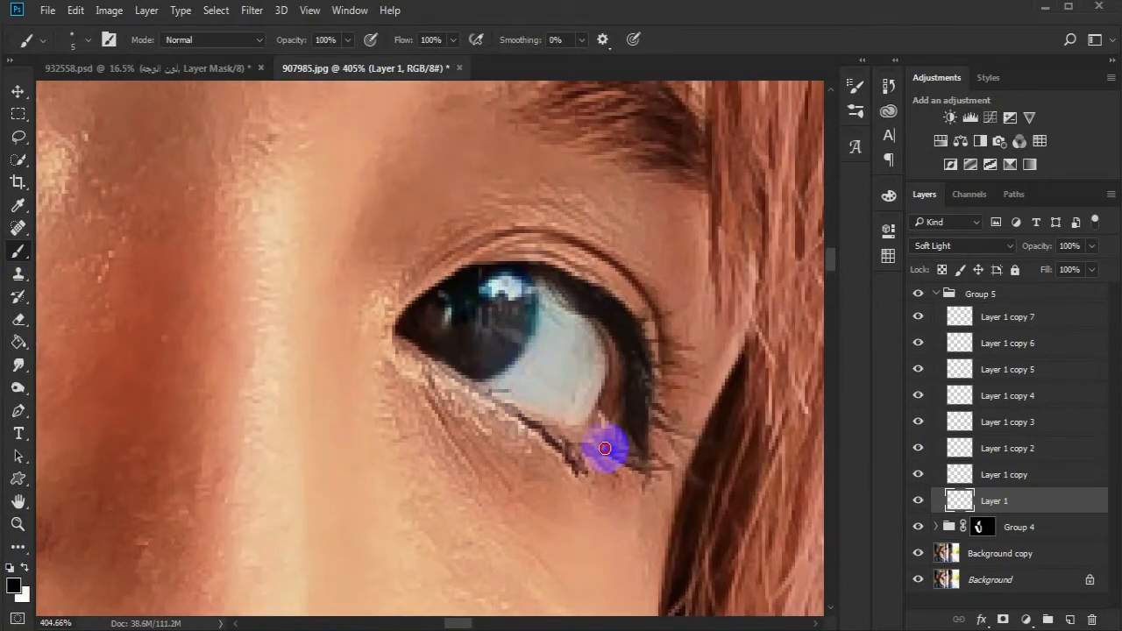
pyautogui.moveTo(602, 447); pyautogui.dragTo(541, 433)
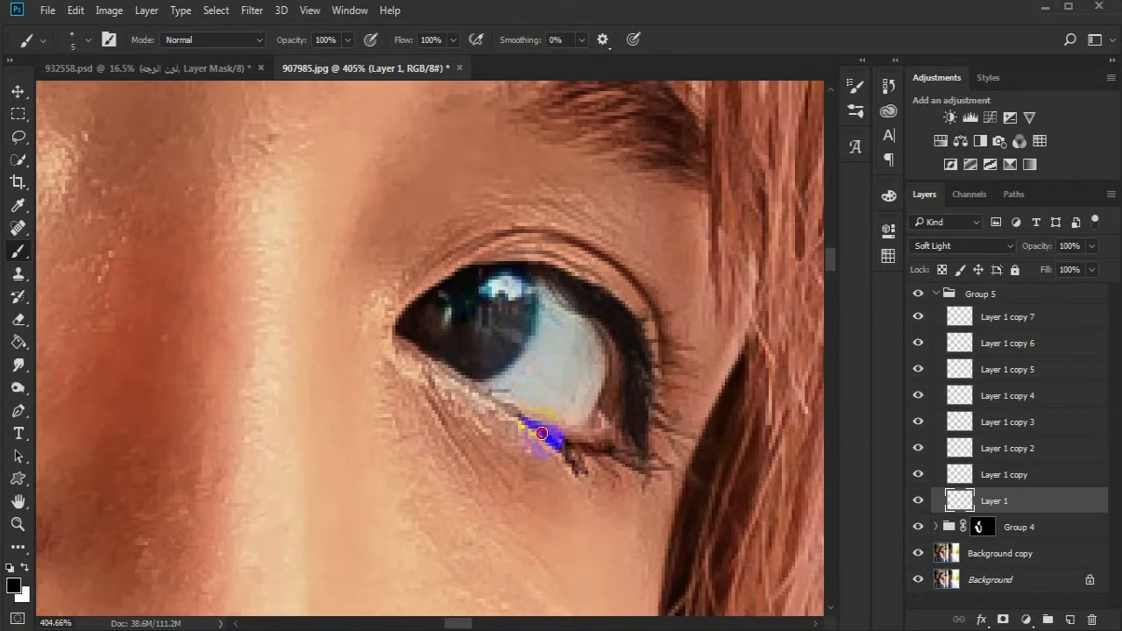
# Soften the eyelid shadows with a 3.4 px Gaussian Blur and compare the eyes with Layer 1 hidden and shown.
pyautogui.click(252, 10)
pyautogui.click(517, 263)
pyautogui.moveTo(877, 474); pyautogui.dragTo(834, 482)
pyautogui.moveTo(459, 409); pyautogui.dragTo(575, 435)
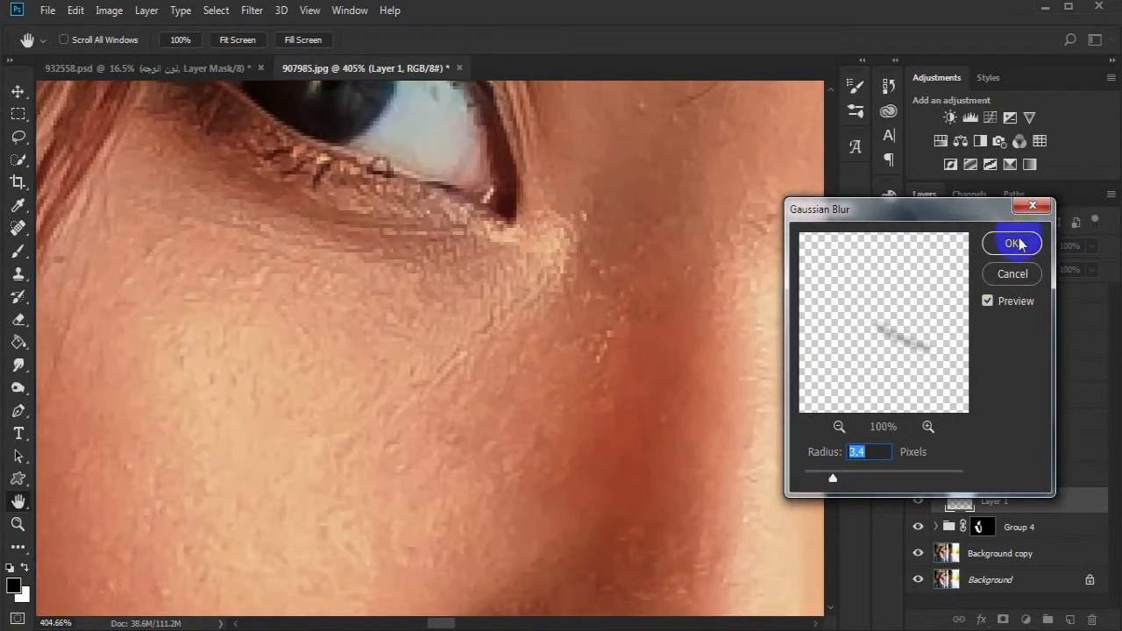
pyautogui.click(1016, 244)
pyautogui.click(918, 498)
pyautogui.click(918, 498)
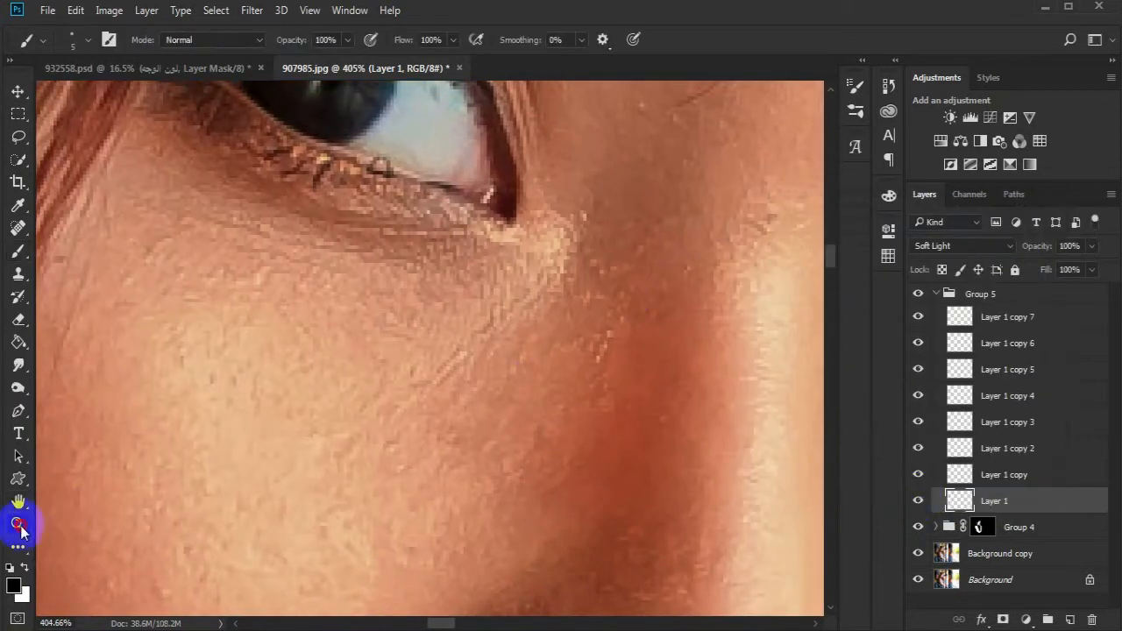
# Add a new layer and place it below Layer 1 inside Group 5, keeping the Normal blend mode.
pyautogui.click(19, 526)
pyautogui.moveTo(328, 282); pyautogui.dragTo(308, 289)
pyautogui.moveTo(341, 158); pyautogui.dragTo(384, 298)
pyautogui.click(1070, 619)
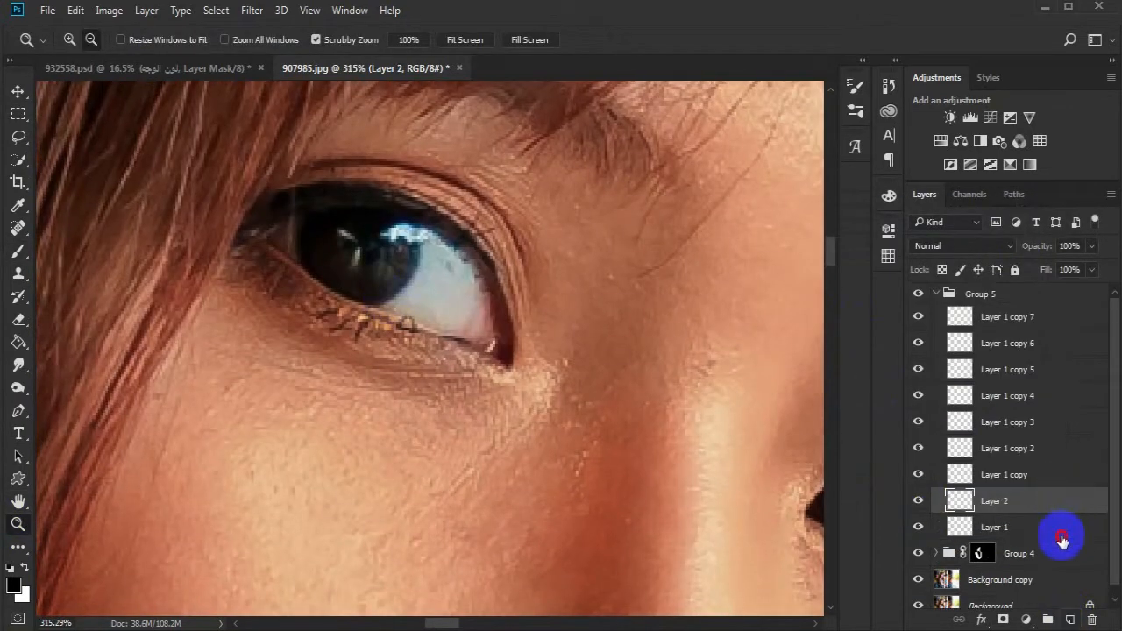
pyautogui.moveTo(1062, 539); pyautogui.dragTo(1074, 528)
pyautogui.click(961, 245)
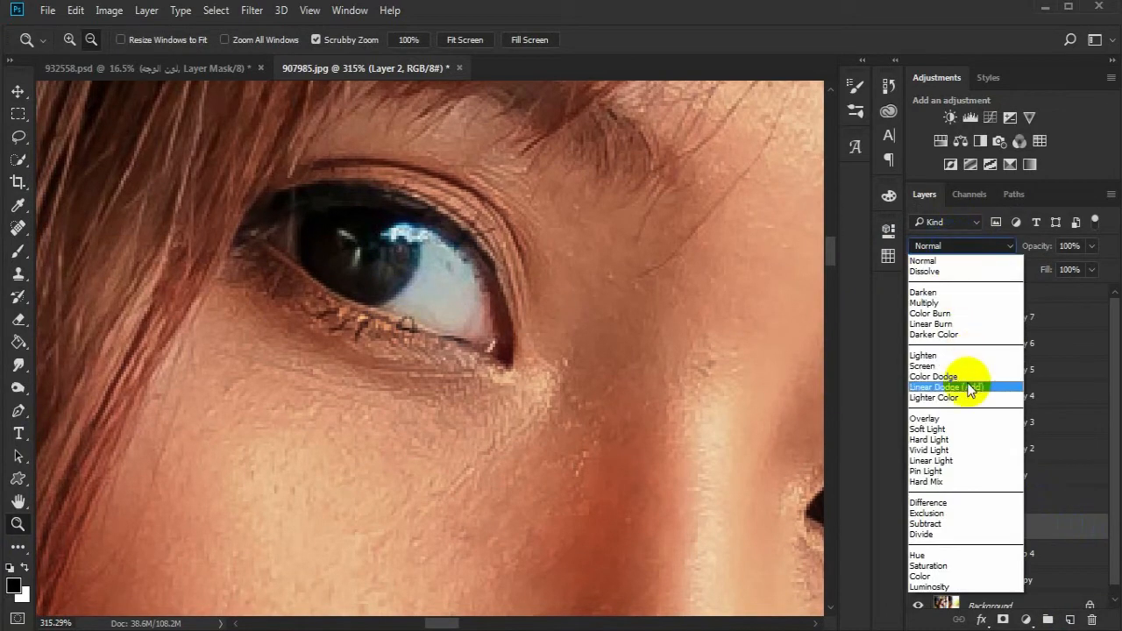
pyautogui.click(960, 246)
# Paint short white radial strokes in both irises on Layer 2 with a 2 px brush.
pyautogui.moveTo(358, 229); pyautogui.dragTo(384, 229)
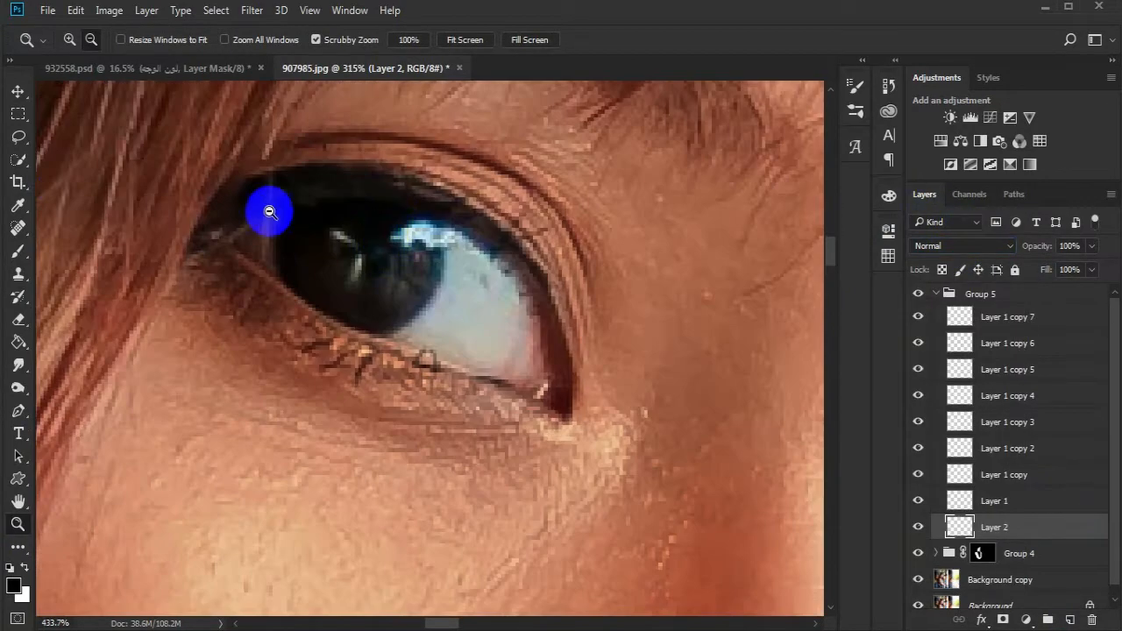
pyautogui.click(18, 251)
pyautogui.click(24, 568)
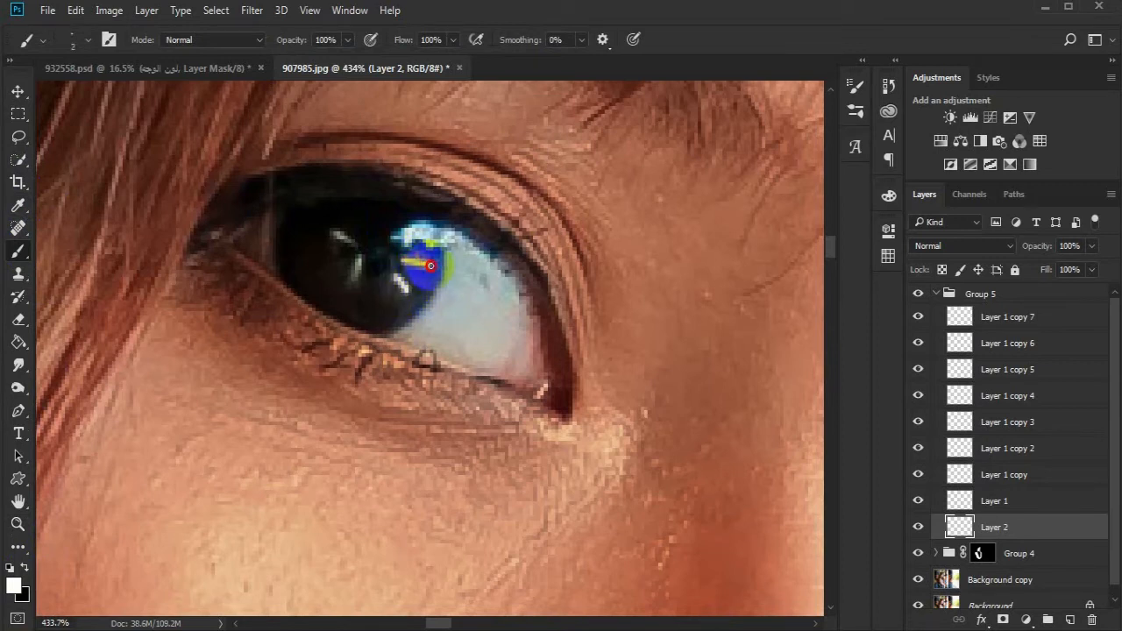
pyautogui.moveTo(406, 242)
pyautogui.mouseDown()
pyautogui.moveTo(377, 229)
pyautogui.moveTo(360, 242)
pyautogui.moveTo(341, 237)
pyautogui.moveTo(356, 252)
pyautogui.moveTo(322, 274)
pyautogui.moveTo(360, 272)
pyautogui.moveTo(385, 299)
pyautogui.mouseUp()
pyautogui.moveTo(745, 373); pyautogui.dragTo(483, 348)
pyautogui.moveTo(801, 543); pyautogui.dragTo(540, 304)
pyautogui.moveTo(538, 346); pyautogui.dragTo(561, 378)
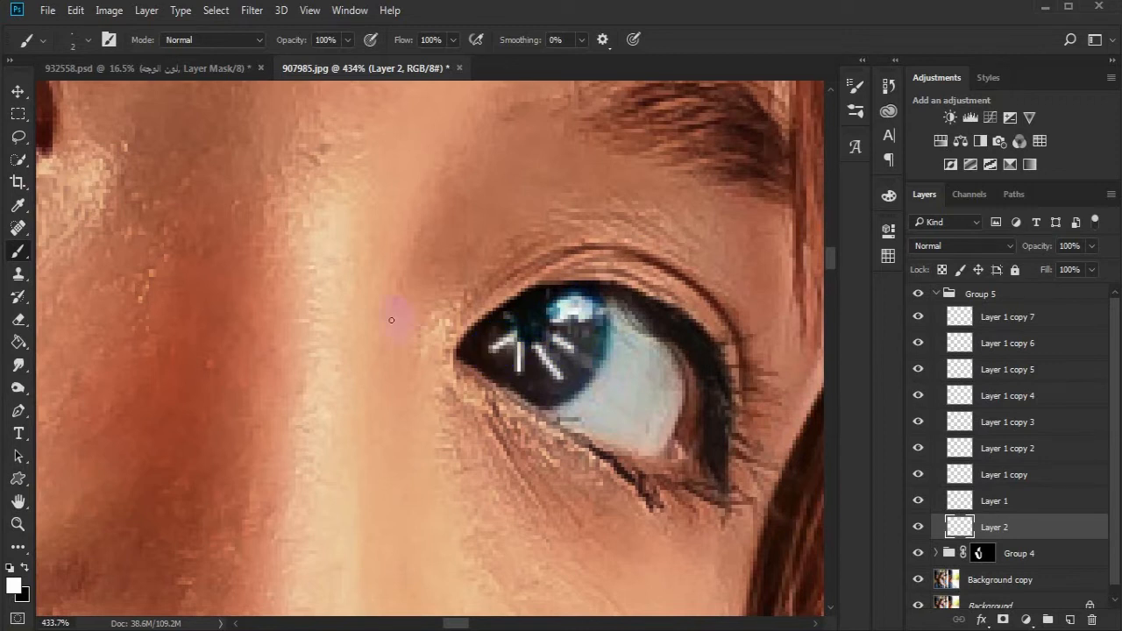
# Lower the opacity of Layer 2 to 39% to tone down the iris strokes.
pyautogui.moveTo(216, 273); pyautogui.dragTo(365, 396)
pyautogui.click(17, 524)
pyautogui.moveTo(248, 470)
pyautogui.mouseDown()
pyautogui.moveTo(184, 461)
pyautogui.moveTo(248, 478)
pyautogui.mouseUp()
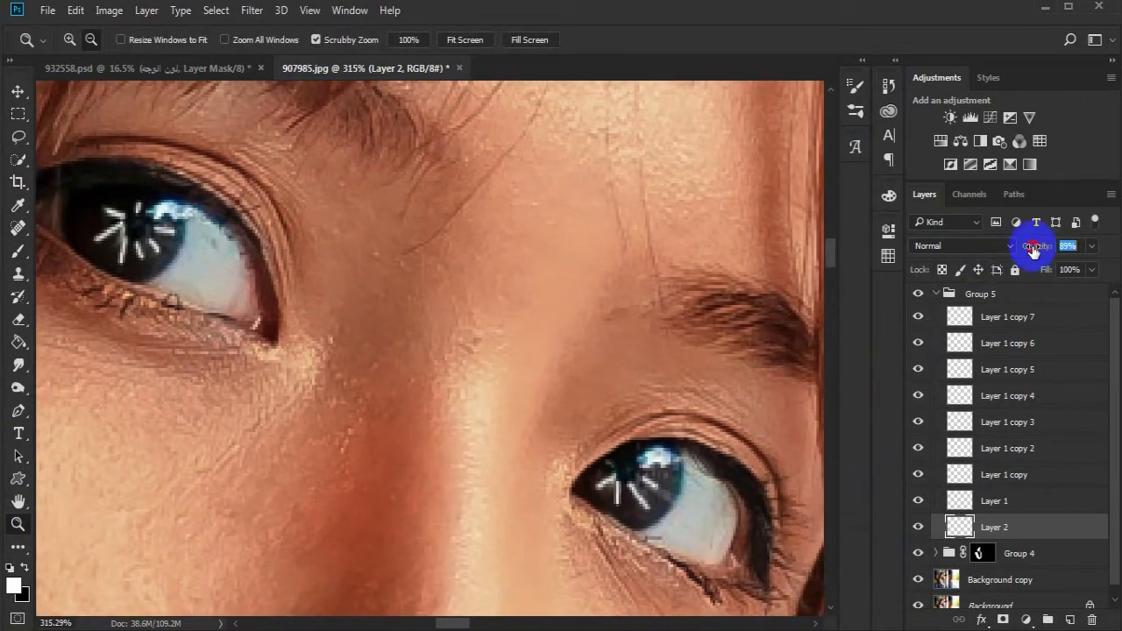
pyautogui.moveTo(1019, 255); pyautogui.dragTo(991, 271)
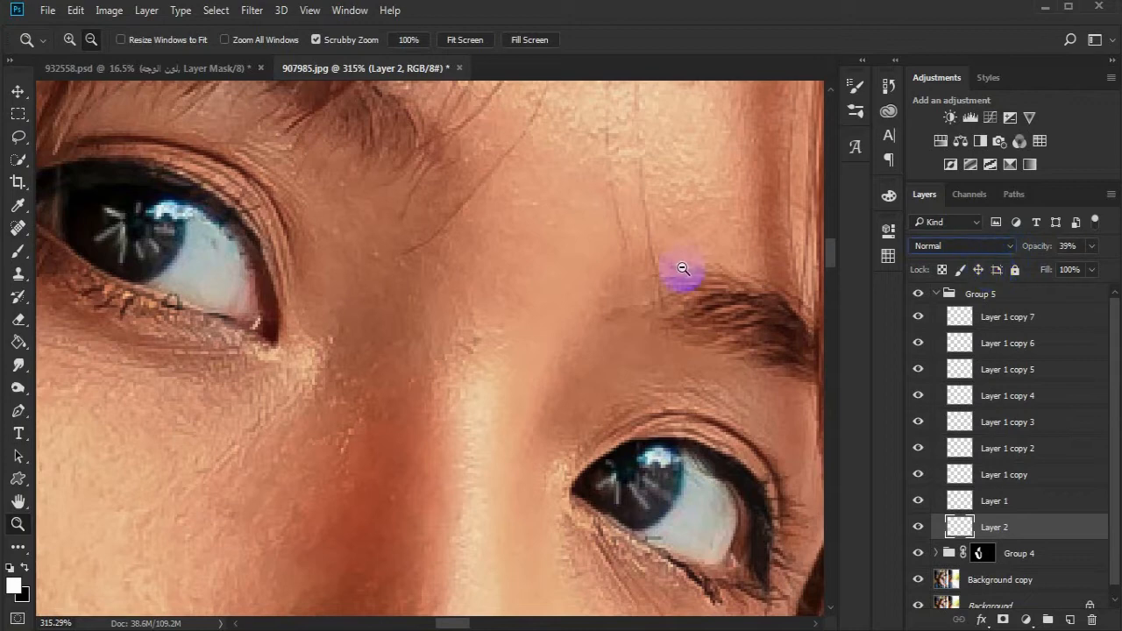
# Collapse Group 5 and stamp all visible layers into a new layer above it.
pyautogui.moveTo(406, 448); pyautogui.dragTo(364, 463)
pyautogui.moveTo(394, 502); pyautogui.dragTo(367, 290)
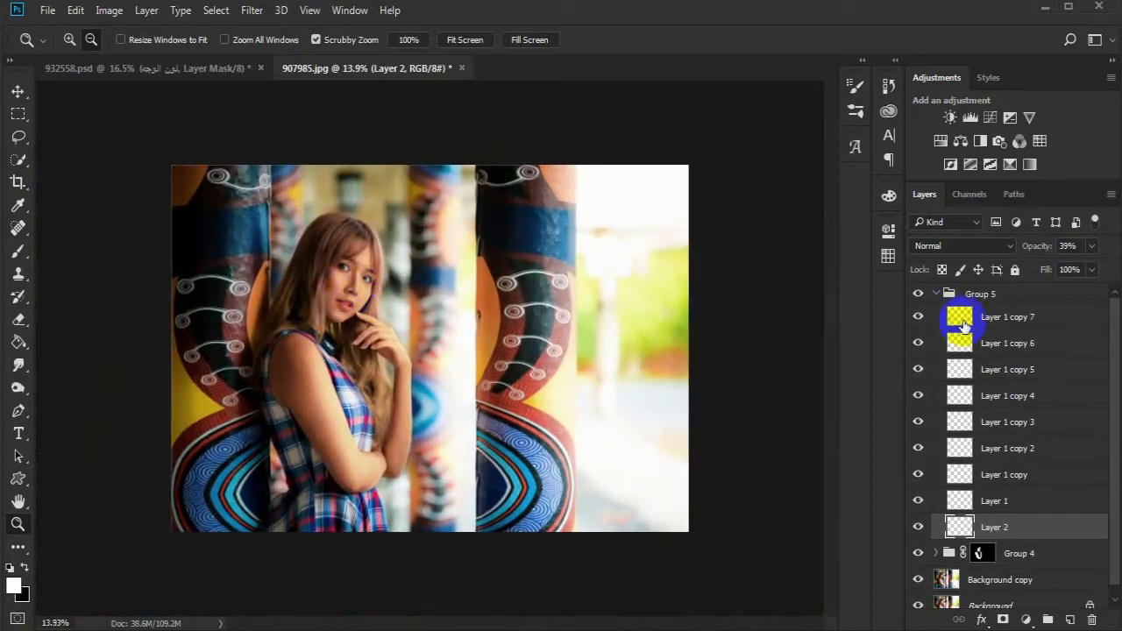
pyautogui.click(1004, 295)
pyautogui.click(935, 294)
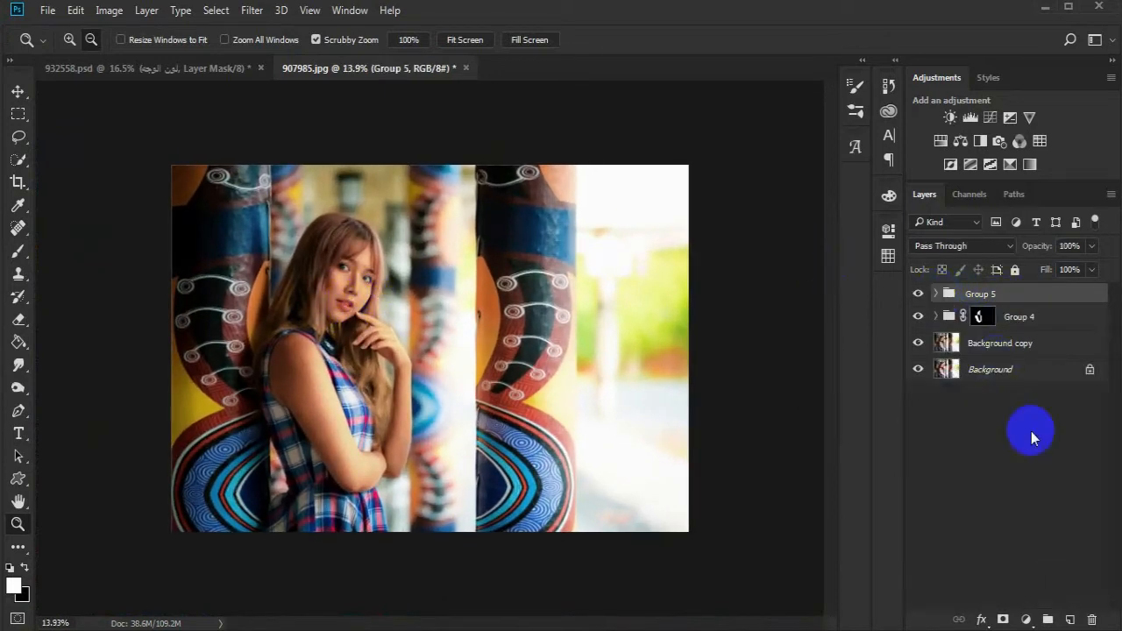
pyautogui.hotkey('ctrl', 'alt', 'shift', 'e')
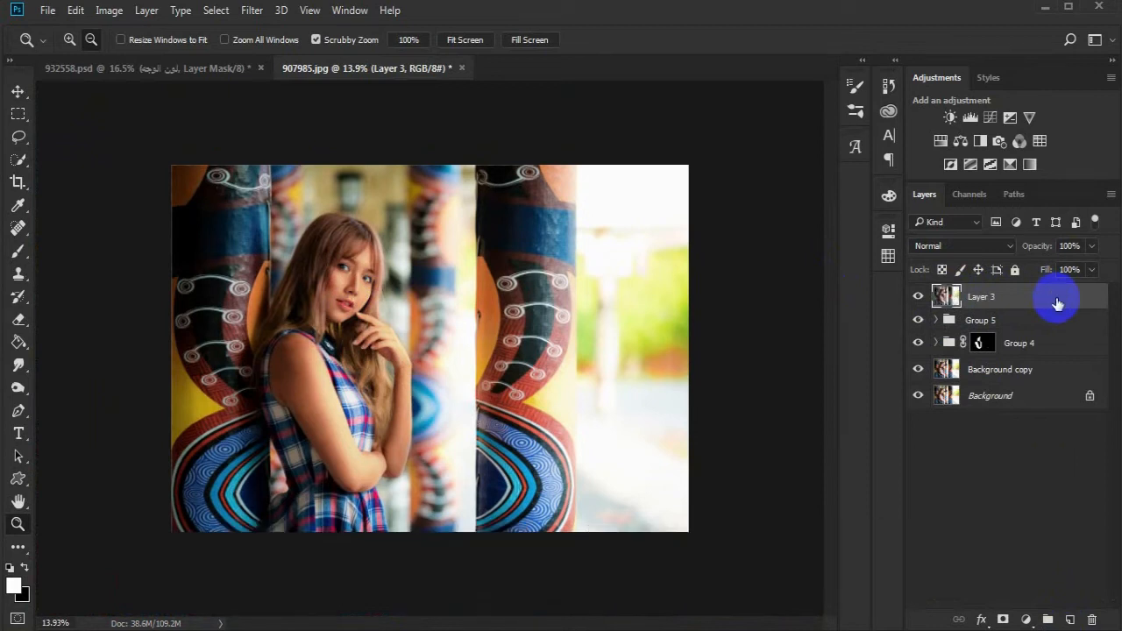
# Select the patterned pillar beside the woman at full image height and copy it to a new layer.
pyautogui.click(17, 117)
pyautogui.moveTo(580, 162); pyautogui.dragTo(471, 606)
pyautogui.hotkey('ctrl', 'j')
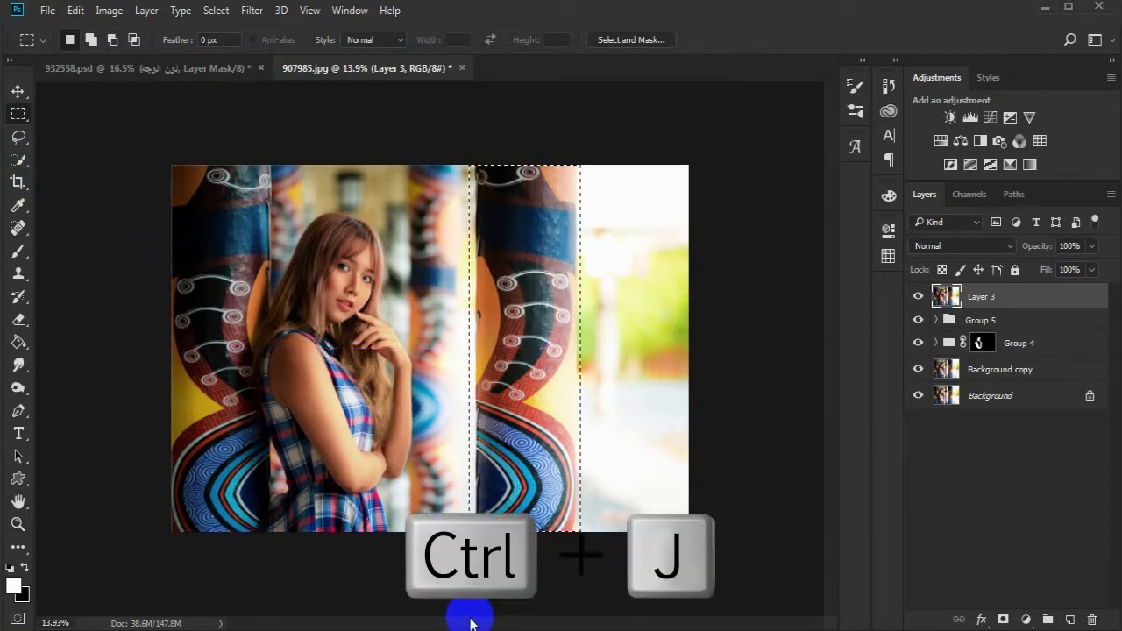
# Move the copied pillar over the bright background beside the original, narrow it and stretch it slightly beyond the image height.
pyautogui.click(17, 90)
pyautogui.moveTo(545, 308); pyautogui.dragTo(558, 349)
pyautogui.moveTo(601, 531); pyautogui.dragTo(601, 540)
pyautogui.press('Return')
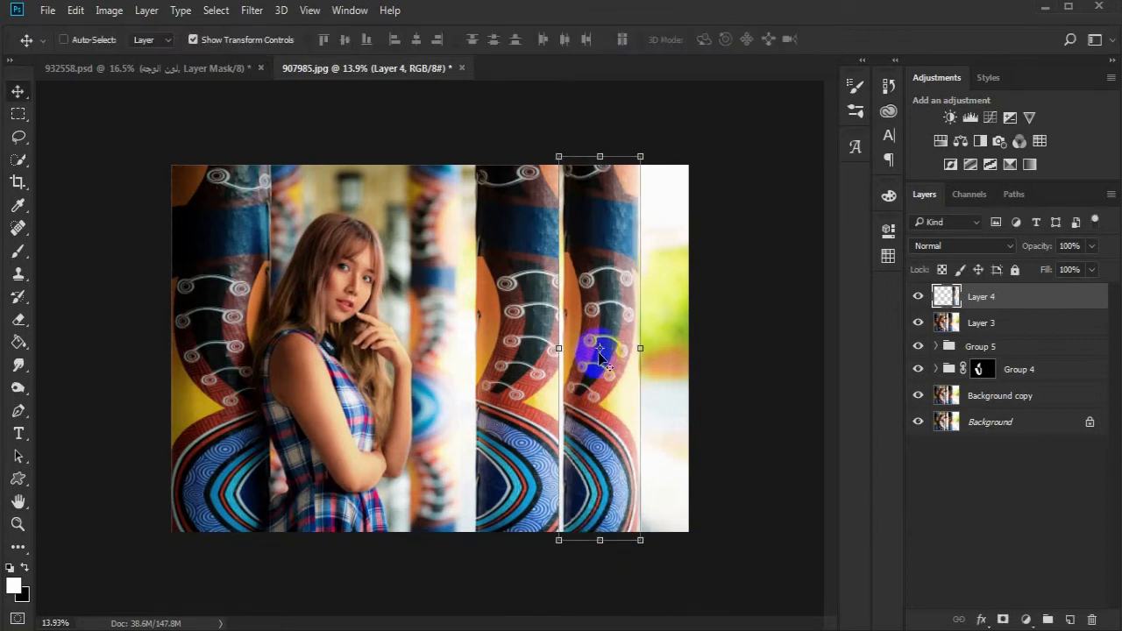
# Flip the copied pillar horizontally and shift it over the bright background, leaving a gap beside the original pillar.
pyautogui.rightClick(599, 349)
pyautogui.click(659, 316)
pyautogui.moveTo(596, 405); pyautogui.dragTo(628, 420)
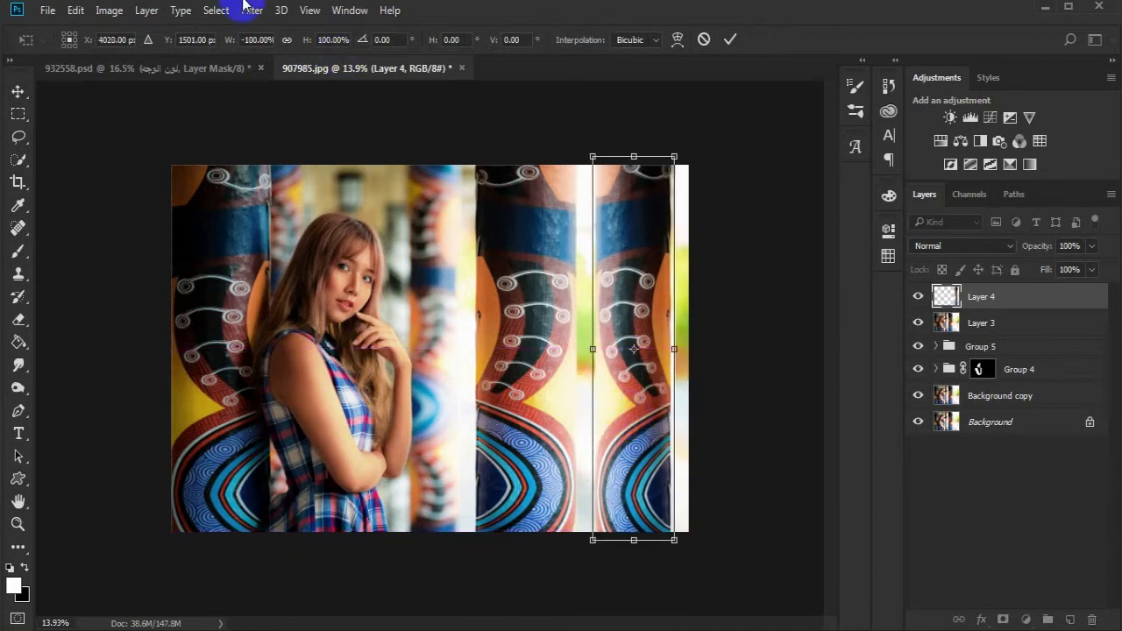
pyautogui.click(251, 10)
pyautogui.click(566, 115)
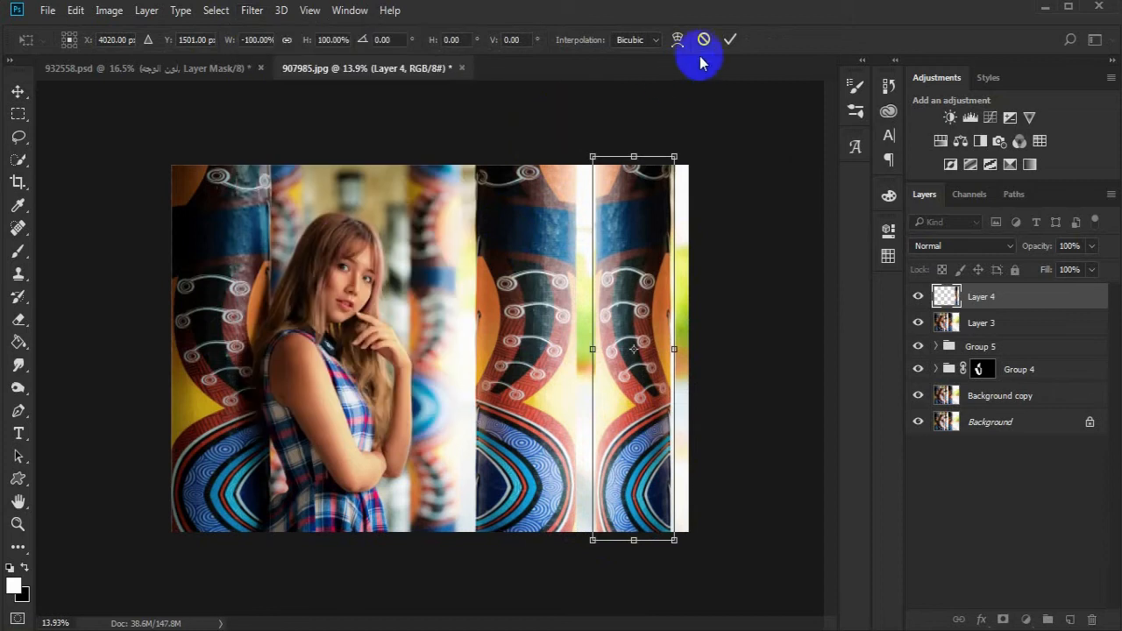
pyautogui.click(728, 40)
# Soften the mirrored pillar on Layer 4 with a Gaussian Blur of 19.4 pixels radius.
pyautogui.click(252, 10)
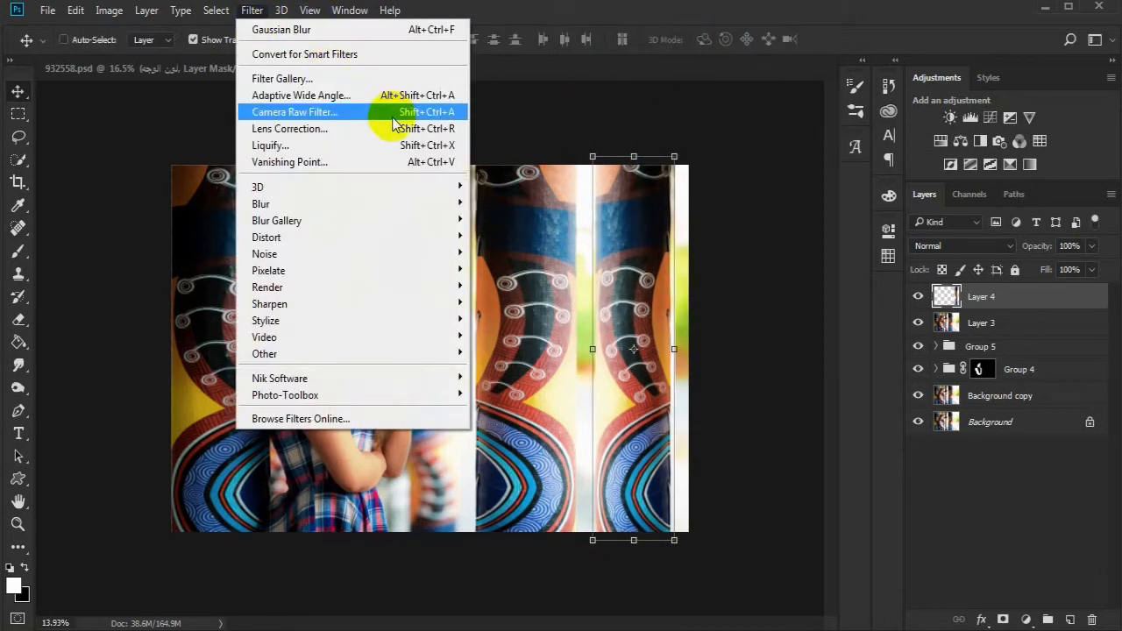
pyautogui.moveTo(418, 213)
pyautogui.click(514, 269)
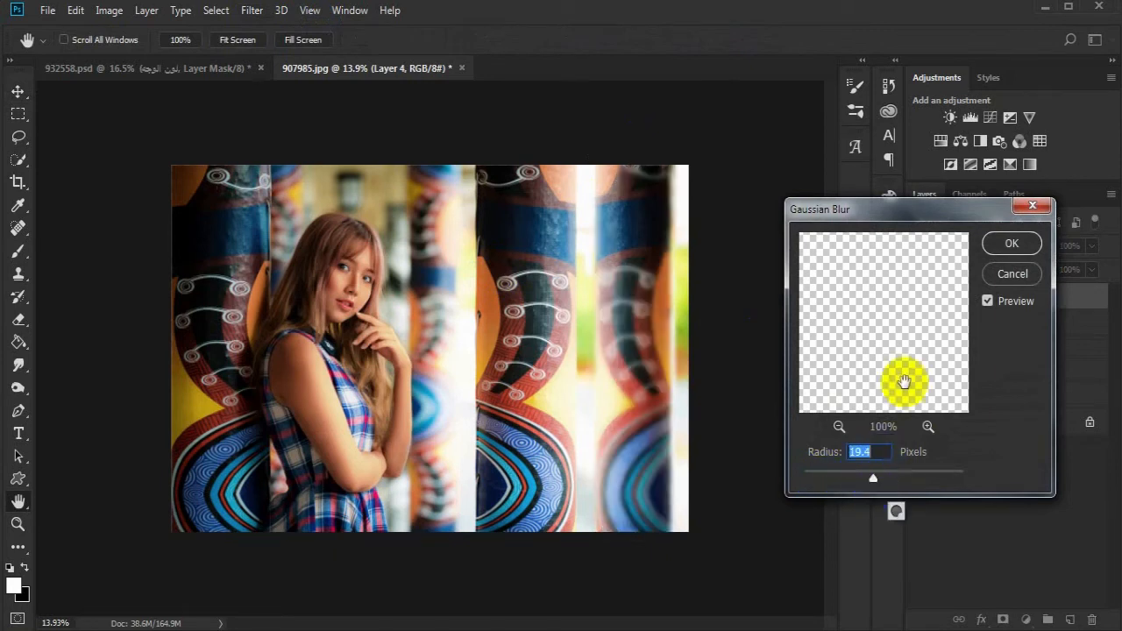
pyautogui.click(1010, 245)
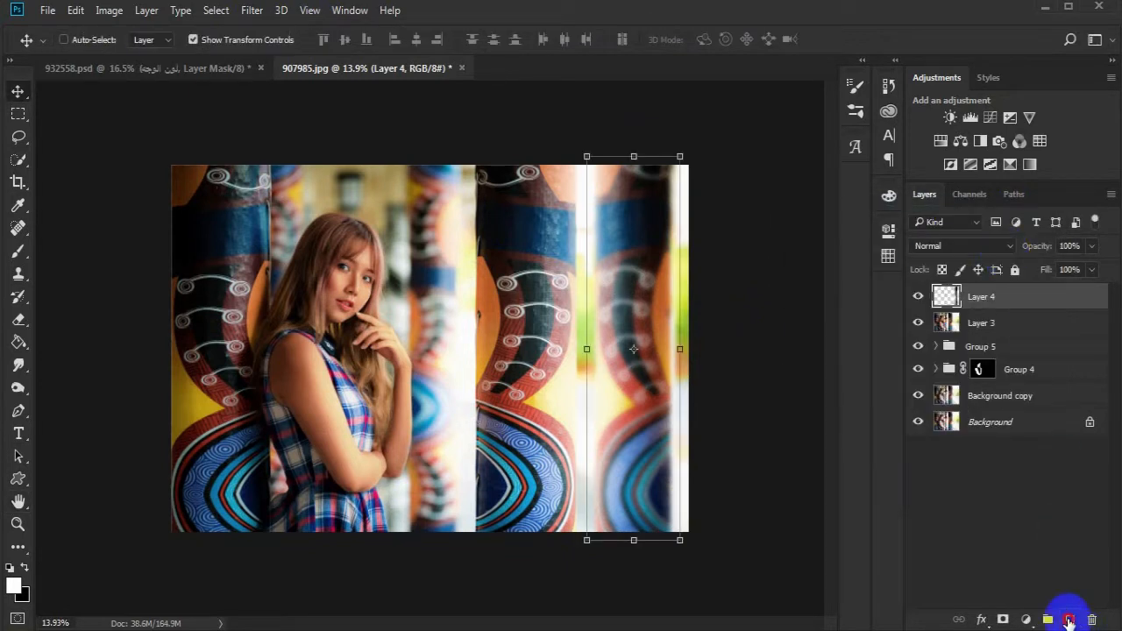
# Stamp all visible layers into a new layer above Layer 4 and open it in the SkinFiner filter.
pyautogui.click(1069, 621)
pyautogui.hotkey('ctrl', 'alt', 'shift', 'e')
pyautogui.click(252, 10)
pyautogui.moveTo(401, 395)
pyautogui.click(487, 395)
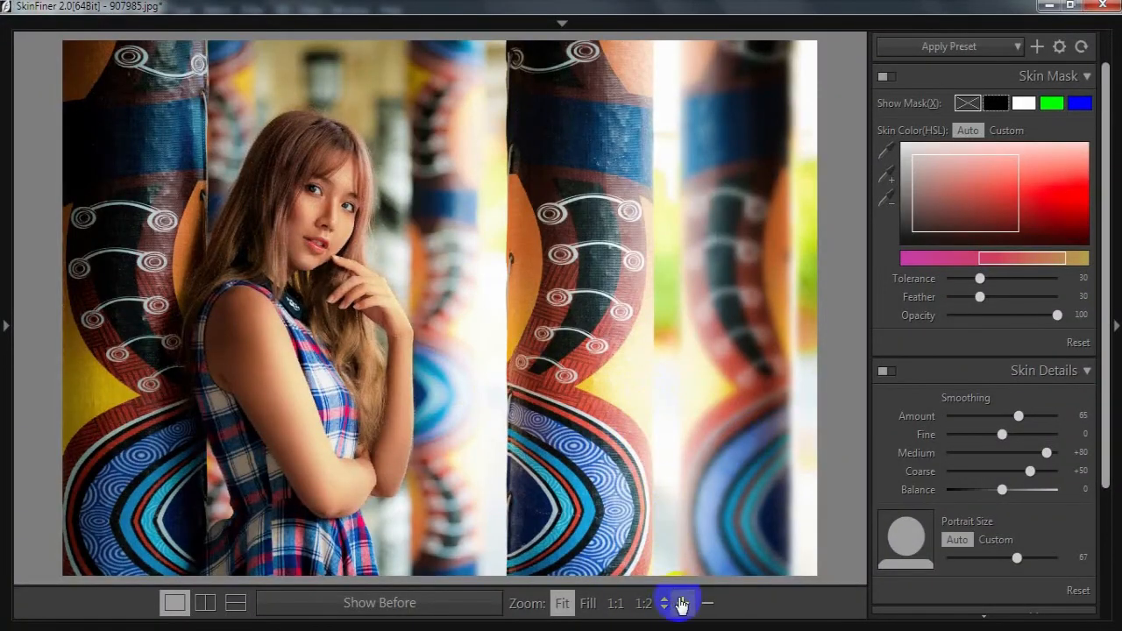
# Set the skin smoothing Amount to 100 and Fine to +28 while viewing the face at 1:3.
pyautogui.click(682, 604)
pyautogui.click(682, 603)
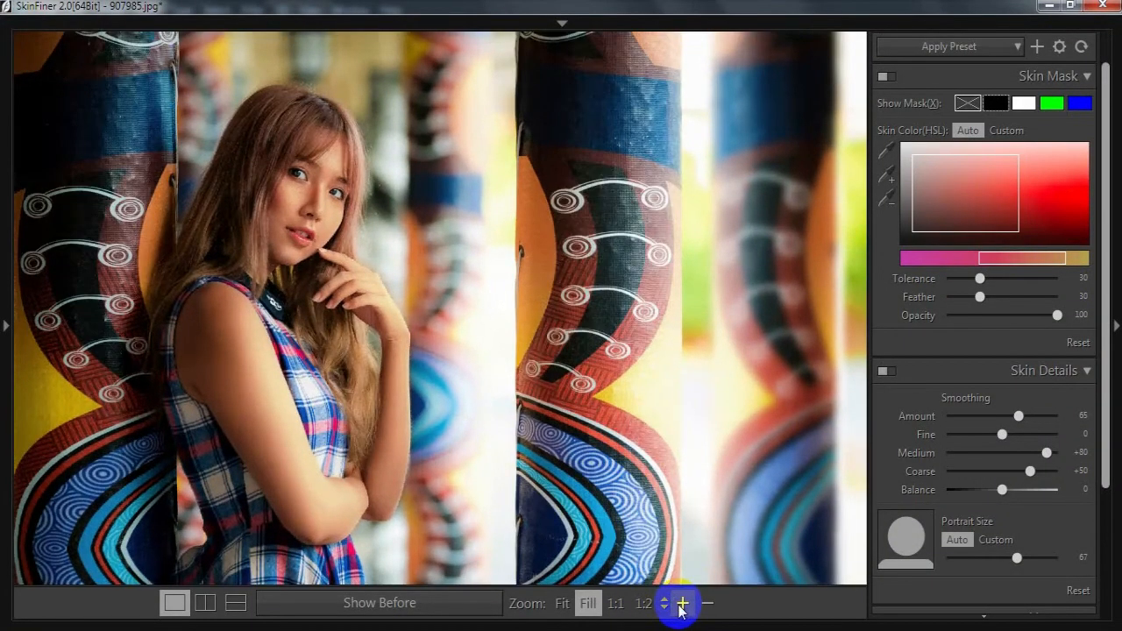
pyautogui.click(682, 604)
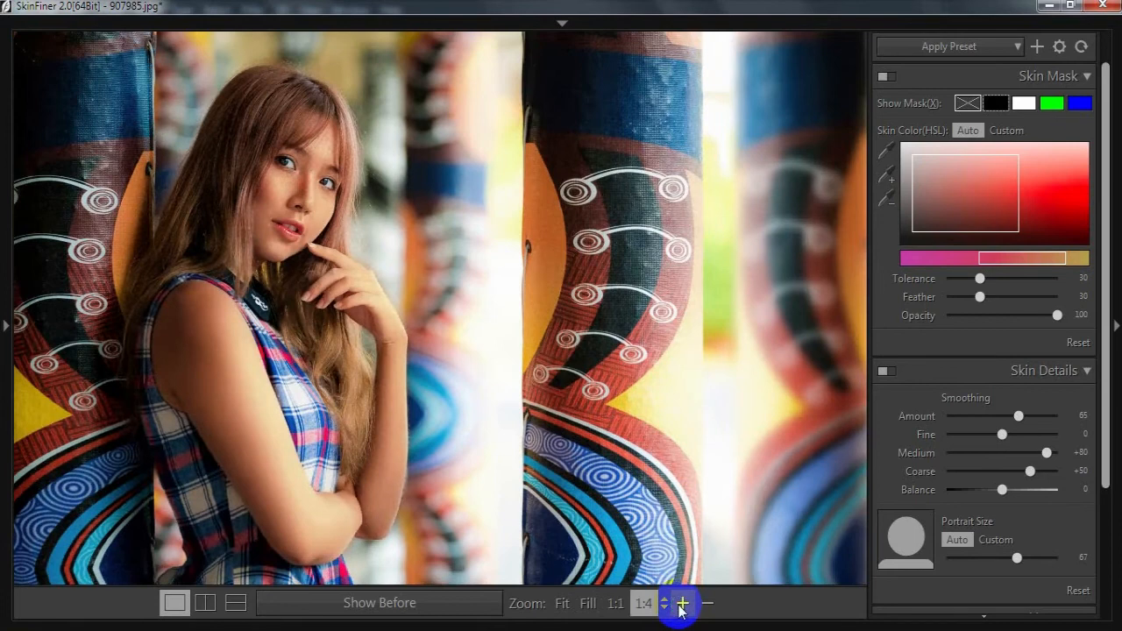
pyautogui.click(682, 603)
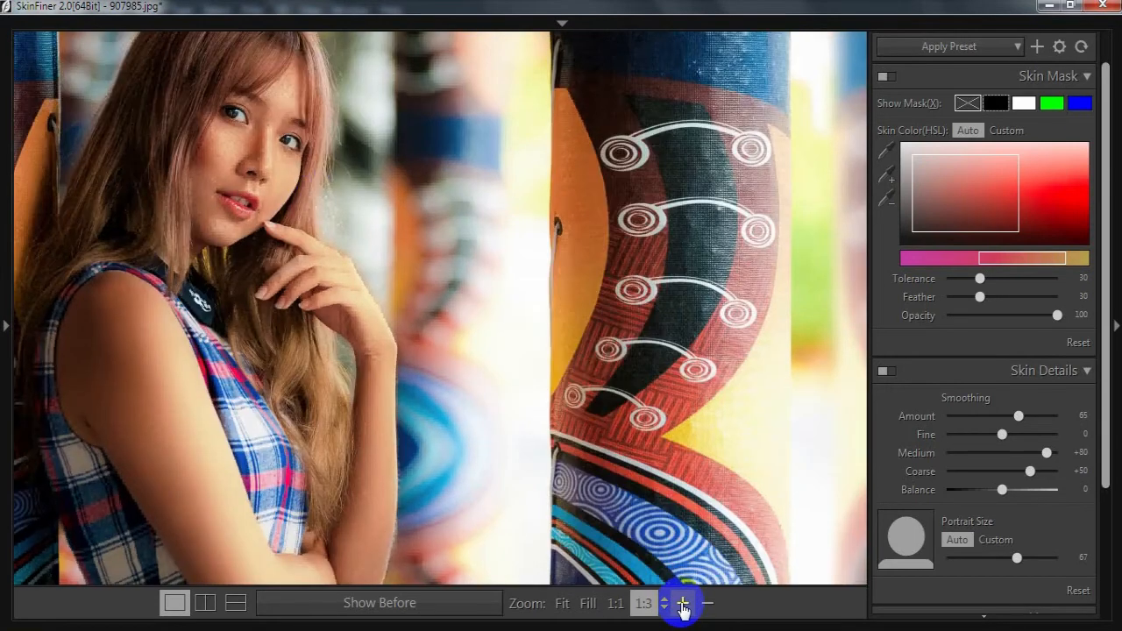
pyautogui.moveTo(292, 165); pyautogui.dragTo(513, 330)
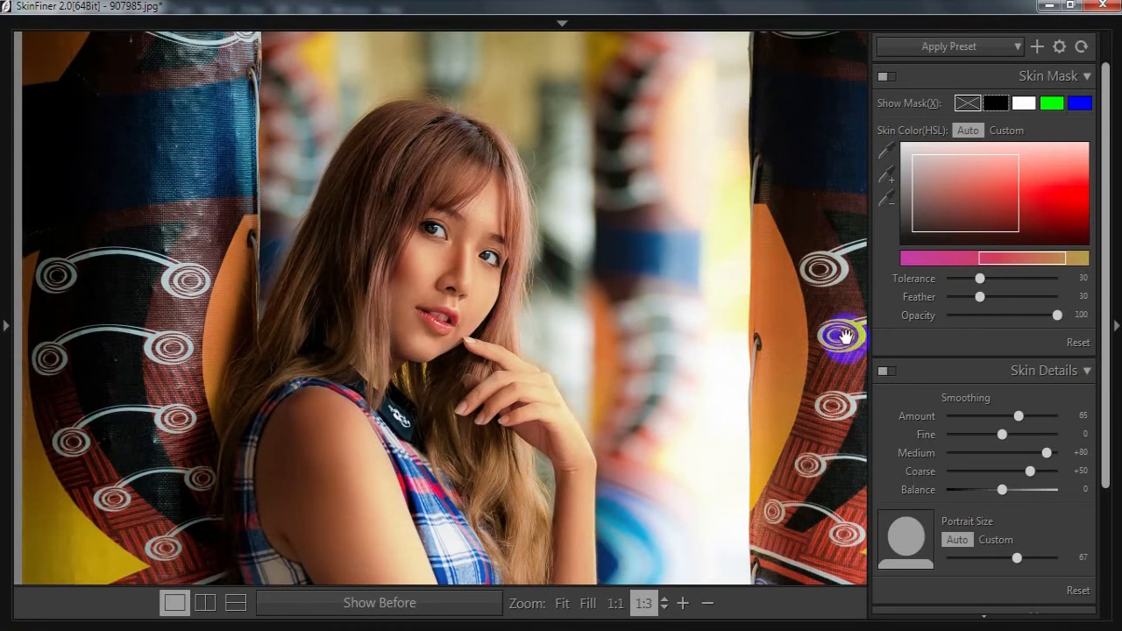
pyautogui.moveTo(1019, 416); pyautogui.dragTo(1058, 417)
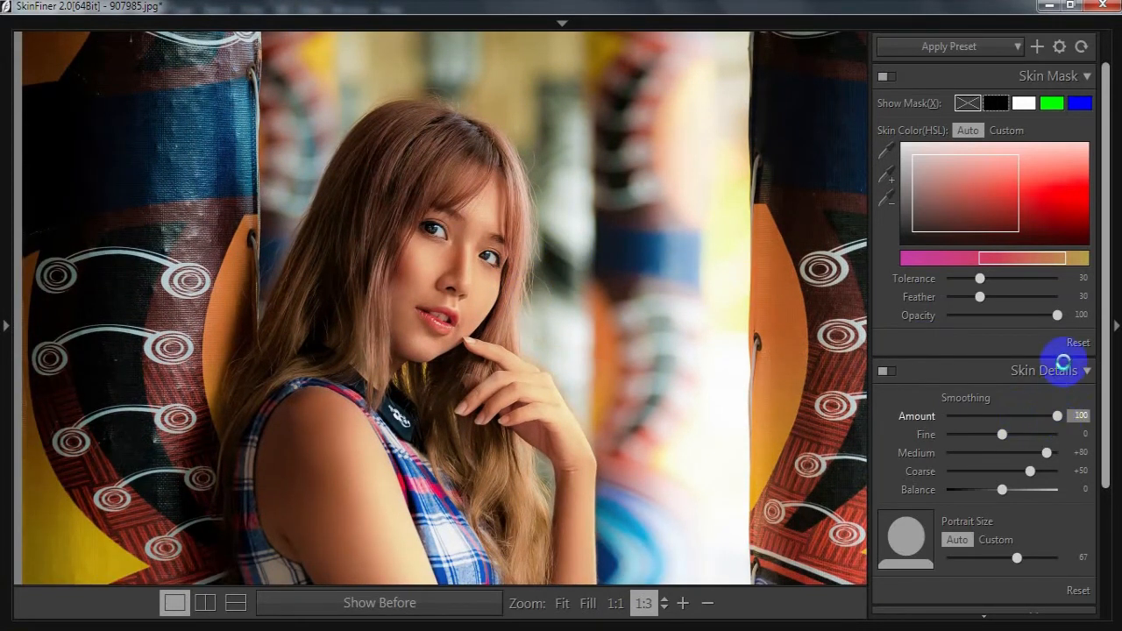
pyautogui.scroll(-1, 1102, 263)
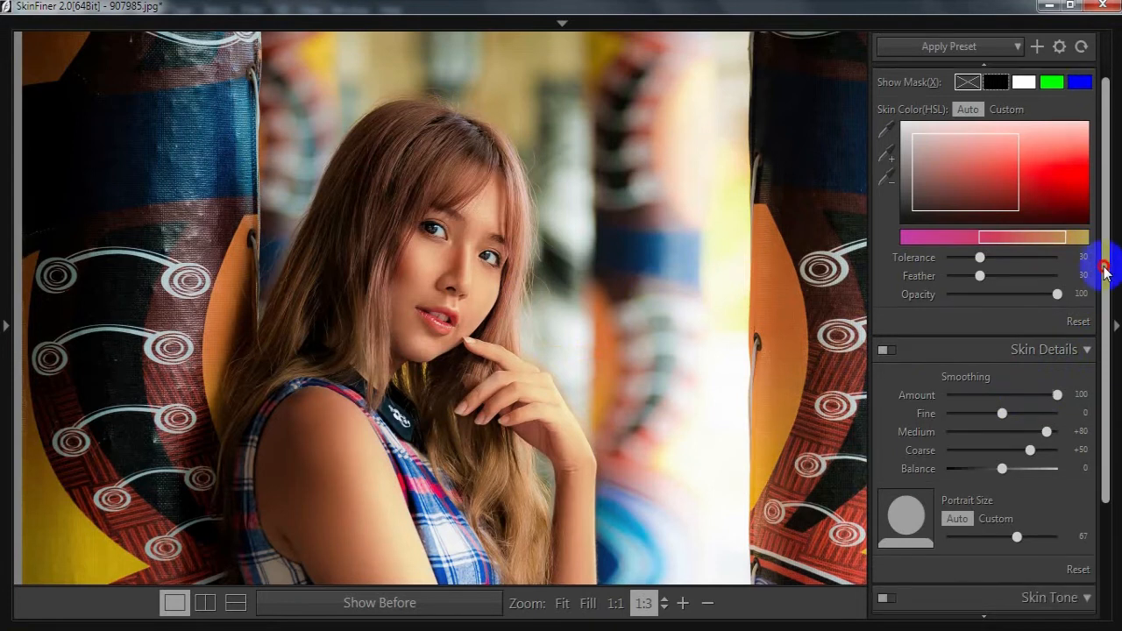
pyautogui.moveTo(1010, 377); pyautogui.dragTo(1012, 374)
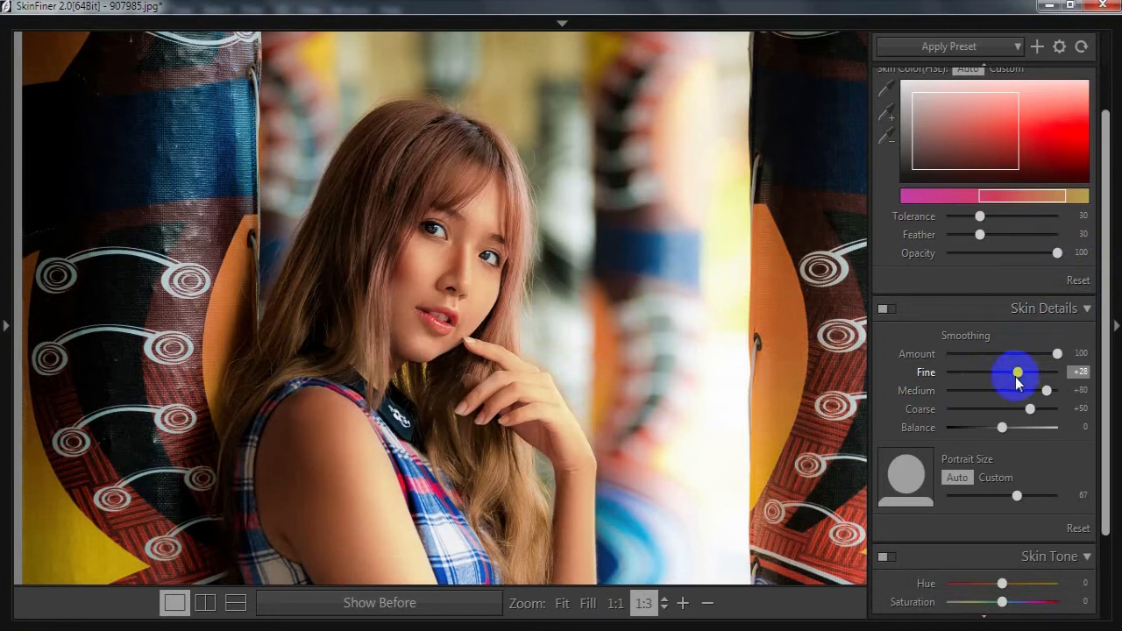
# Lower the Skin Tone Highlight to -20 and apply the skin retouching to the stamped layer.
pyautogui.scroll(-2, 1102, 316)
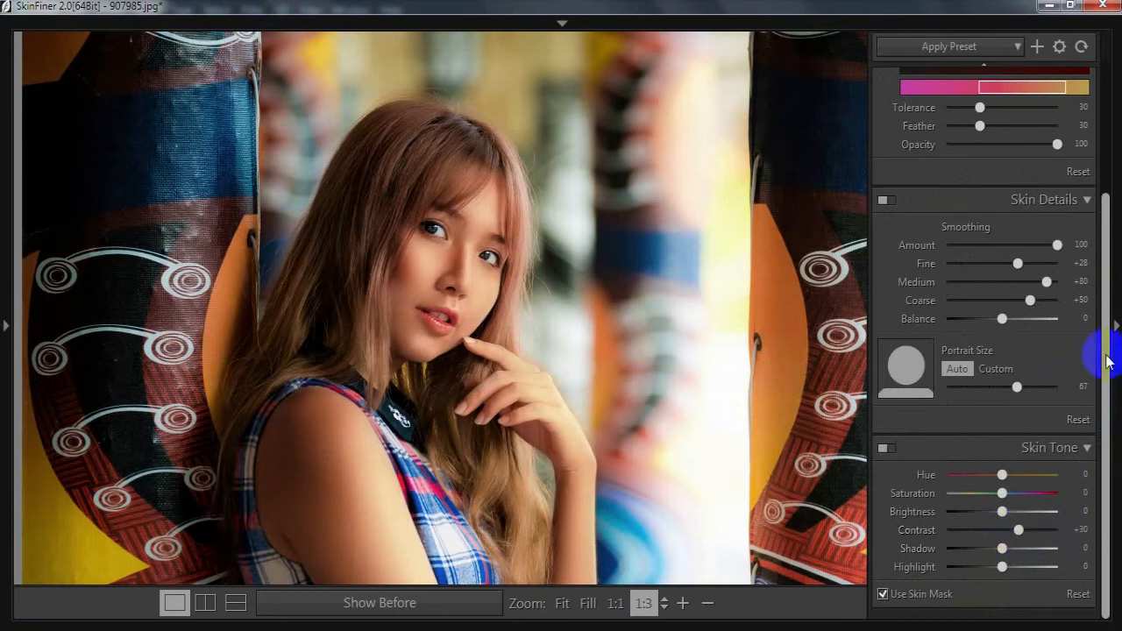
pyautogui.click(1005, 568)
pyautogui.moveTo(1005, 568); pyautogui.dragTo(994, 571)
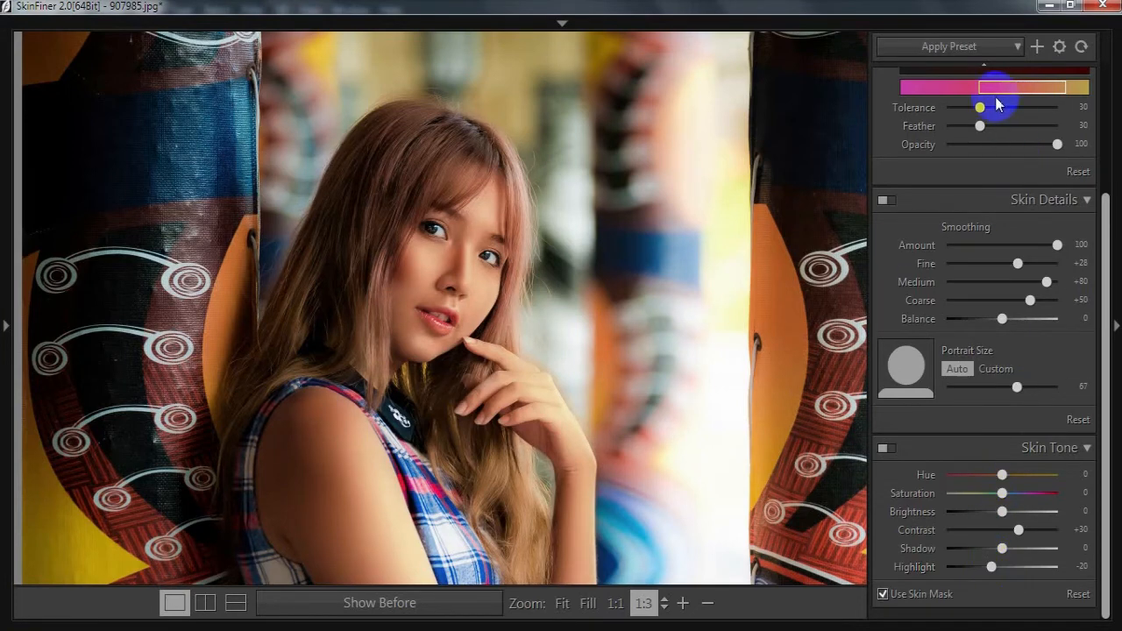
pyautogui.moveTo(970, 24)
pyautogui.click(968, 57)
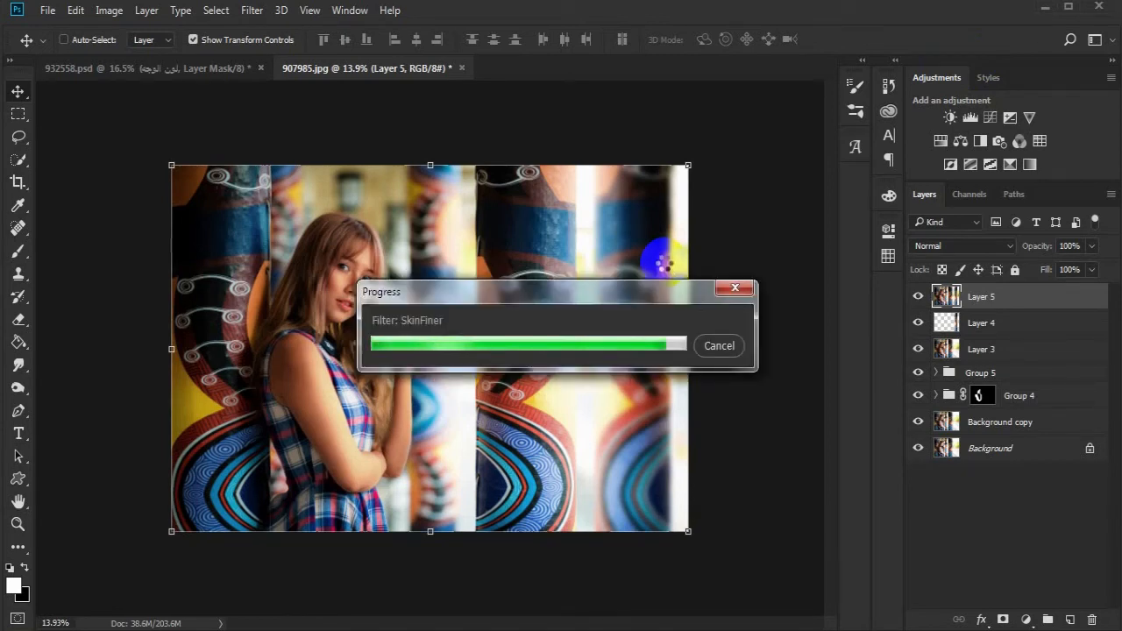
# Add a Color Lookup adjustment layer above Layer 5 using the Crisp_Warm.look 3D LUT.
pyautogui.click(1040, 142)
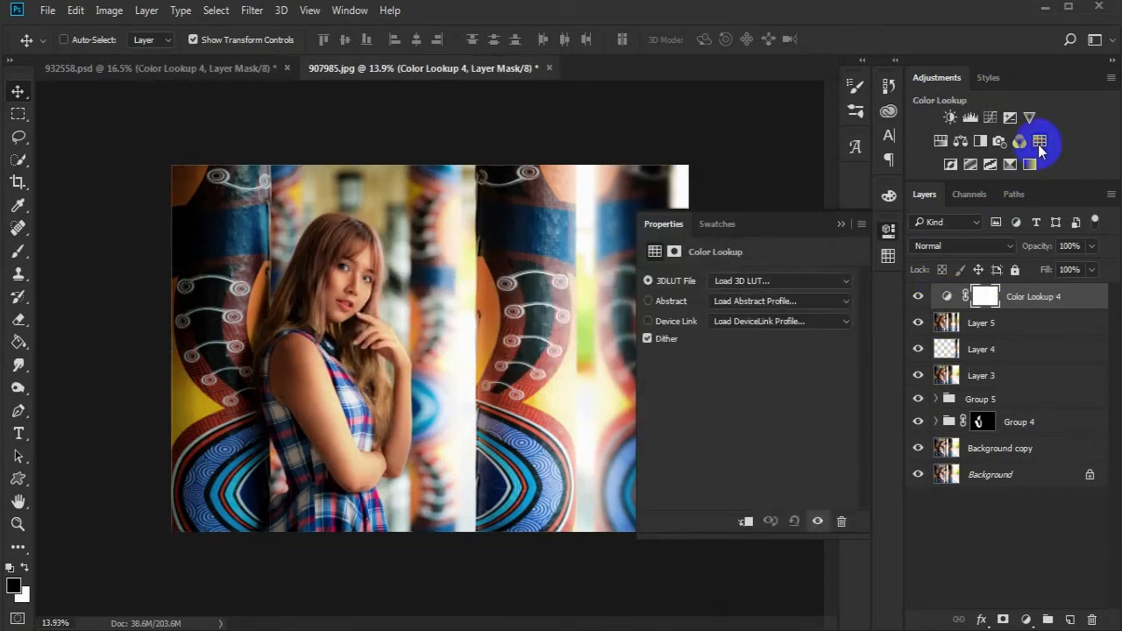
pyautogui.click(844, 279)
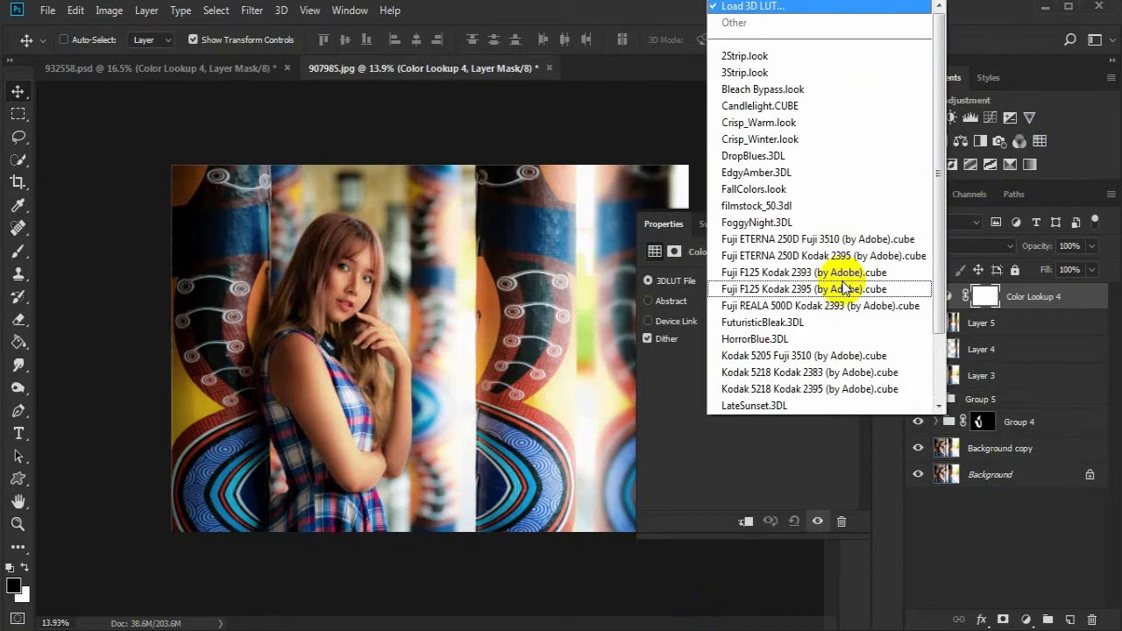
pyautogui.click(848, 122)
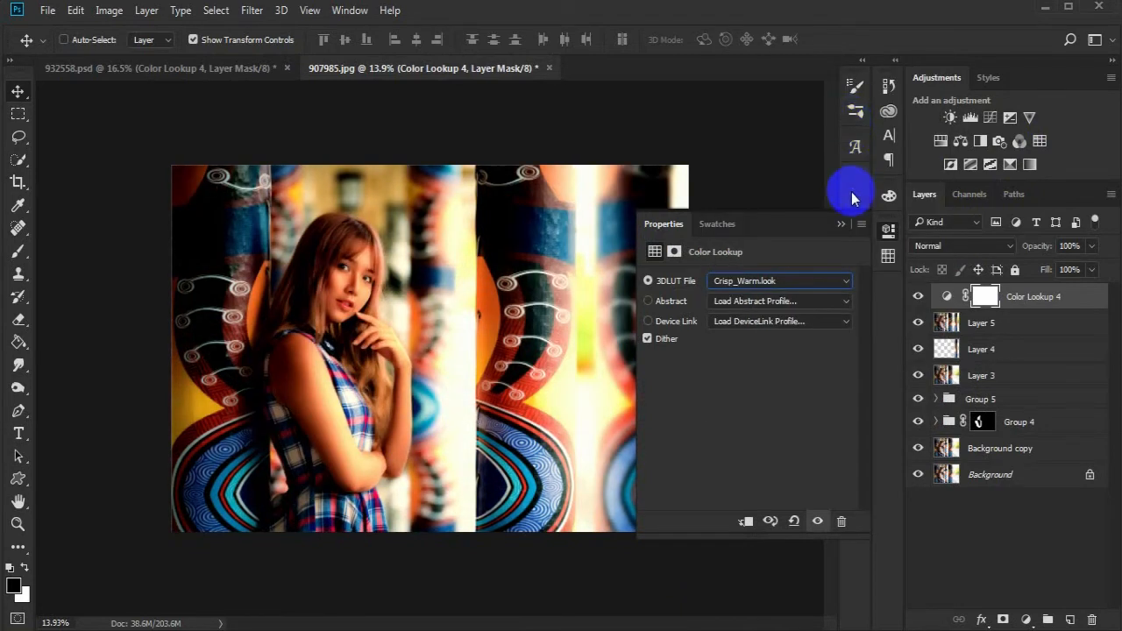
pyautogui.click(841, 224)
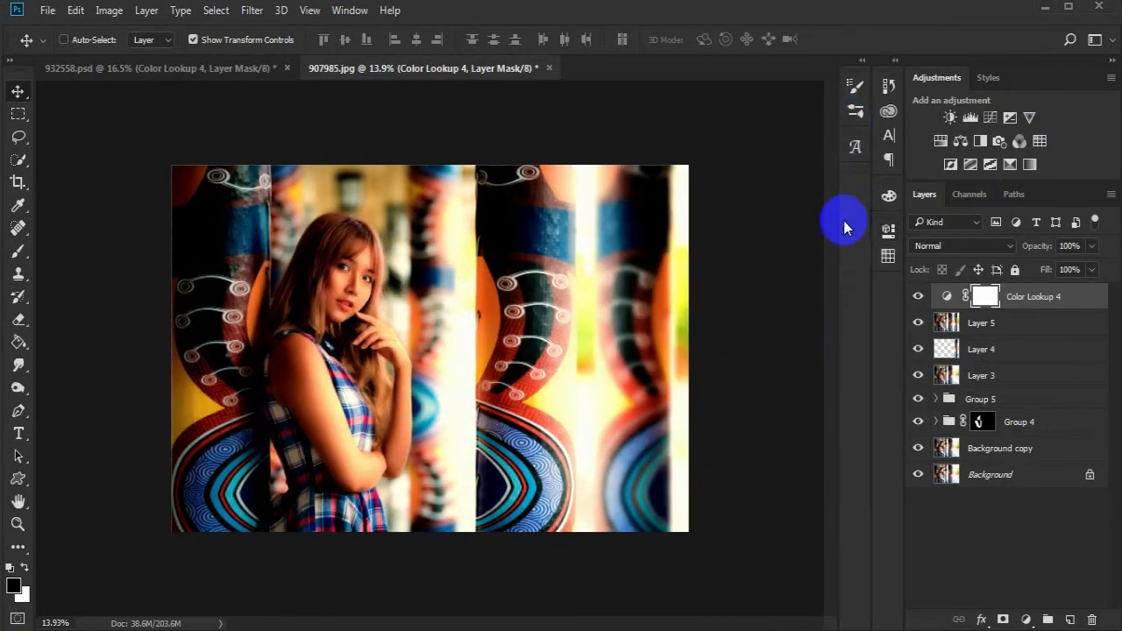
# Split the Blend If black slider of Color Lookup 4 for the Underlying Layer to 35 / 158.
pyautogui.doubleClick(1085, 302)
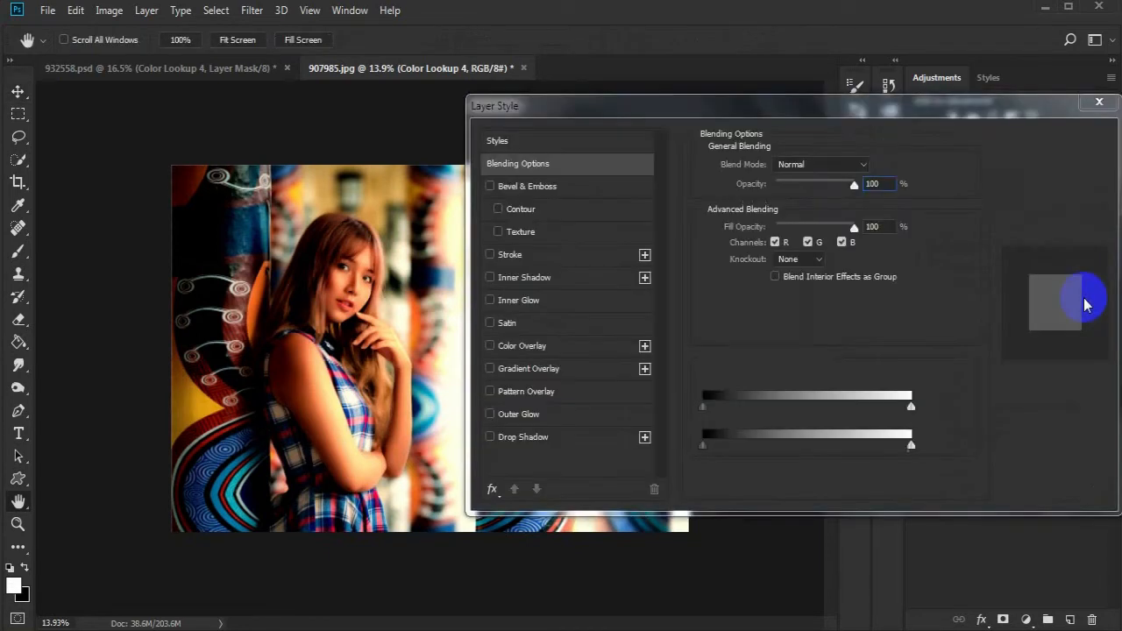
pyautogui.press('alt')
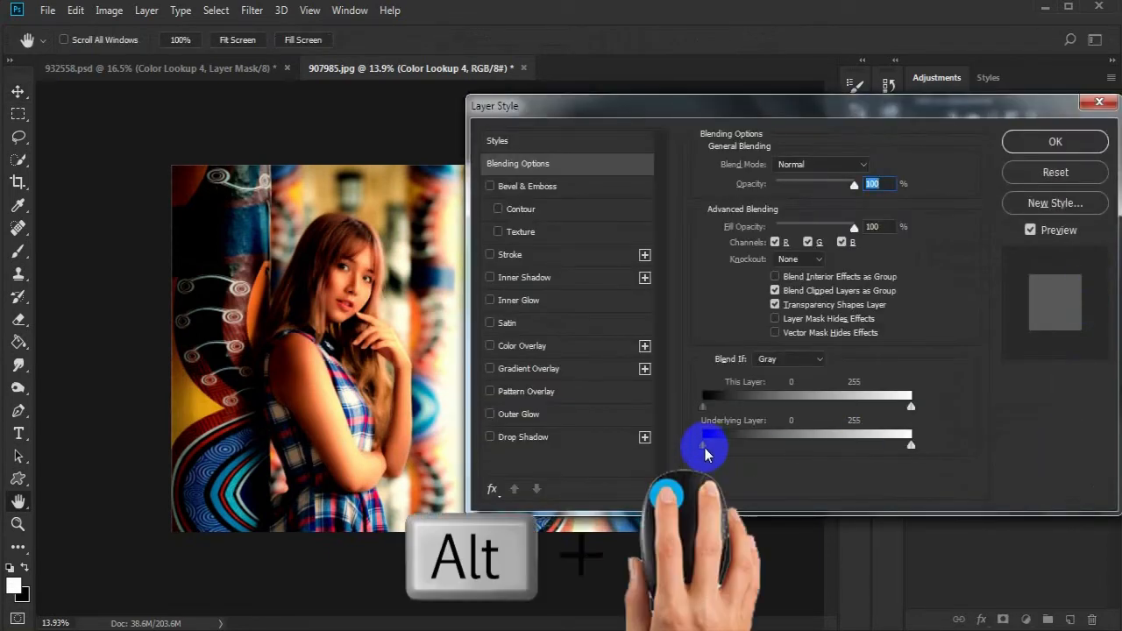
pyautogui.moveTo(706, 447); pyautogui.dragTo(840, 450)
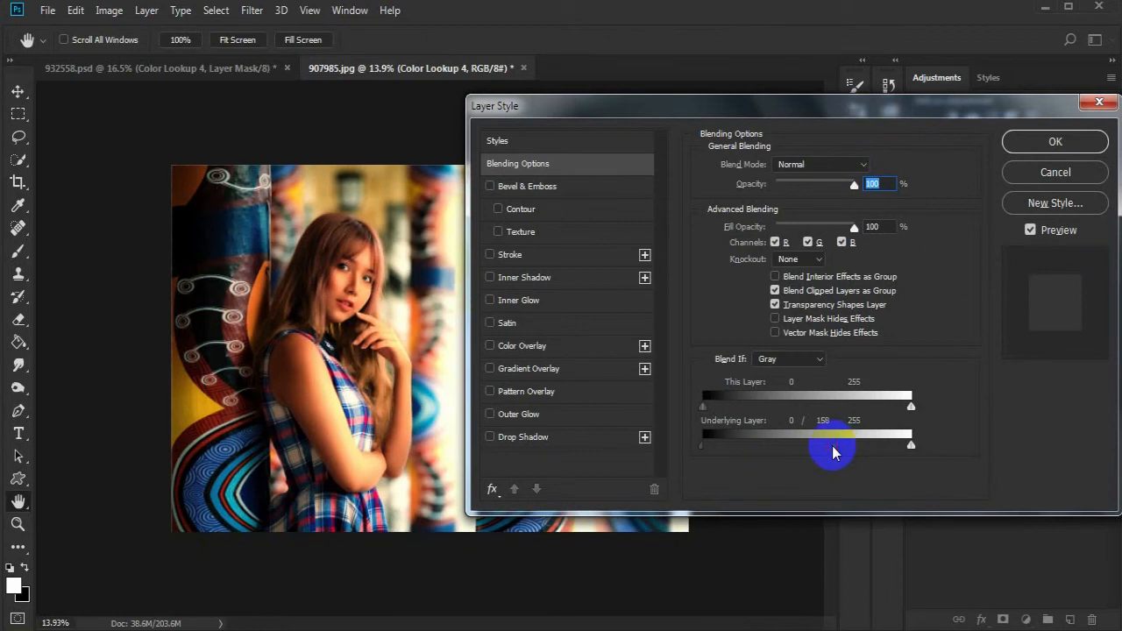
pyautogui.moveTo(701, 447); pyautogui.dragTo(734, 458)
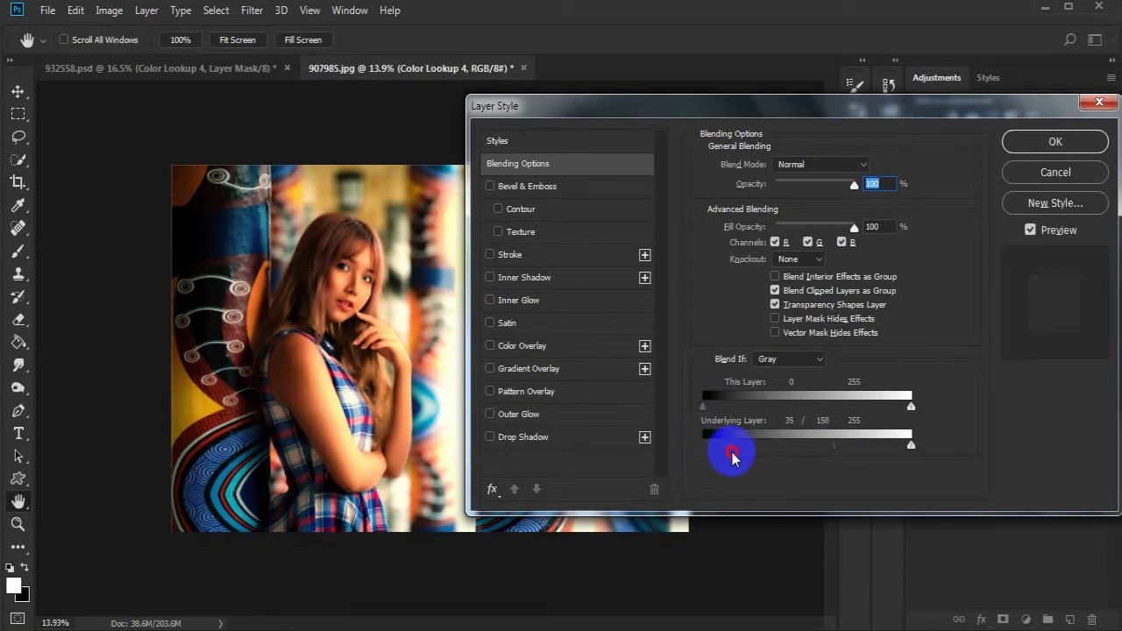
pyautogui.click(1056, 141)
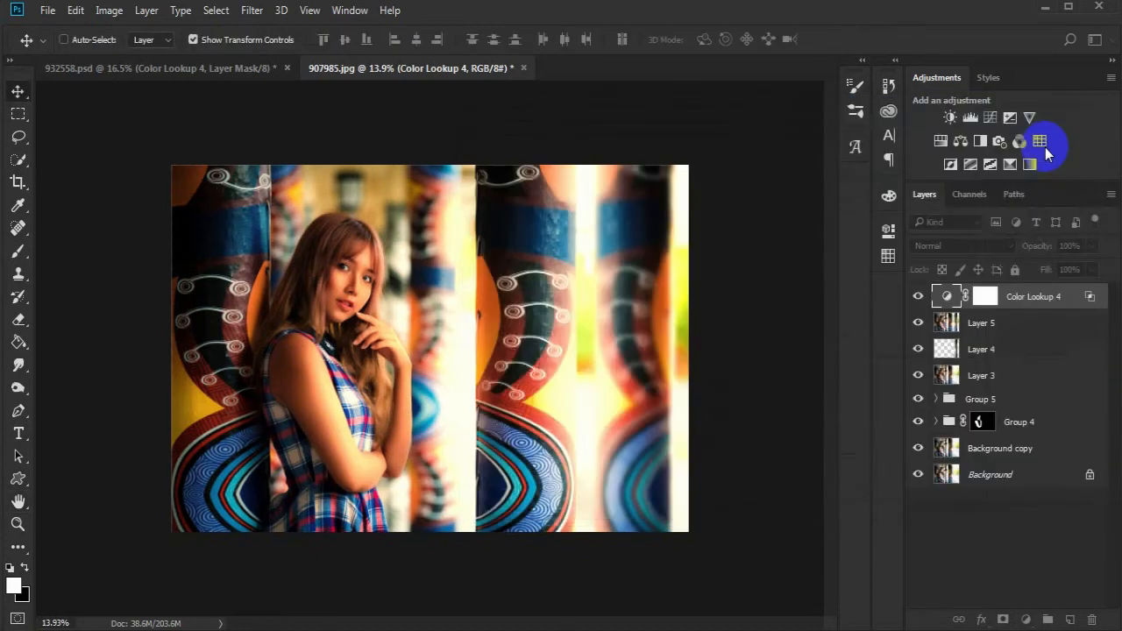
# Lower the opacity of Color Lookup 4 to 59% and toggle its visibility to compare the result.
pyautogui.moveTo(1055, 245); pyautogui.dragTo(1013, 252)
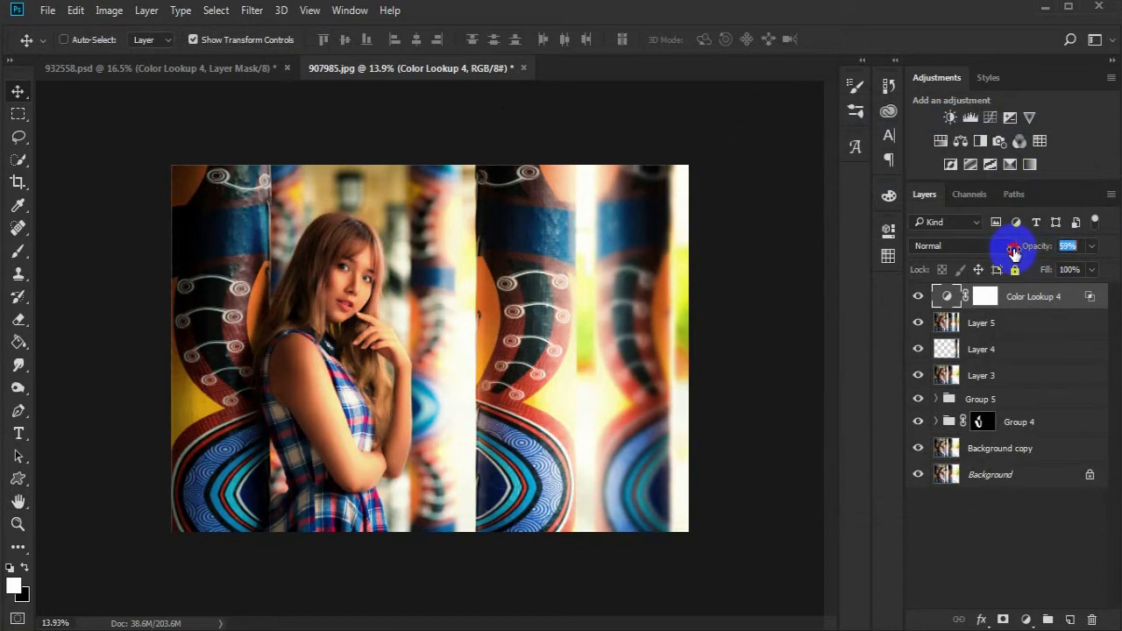
pyautogui.click(920, 297)
pyautogui.click(920, 297)
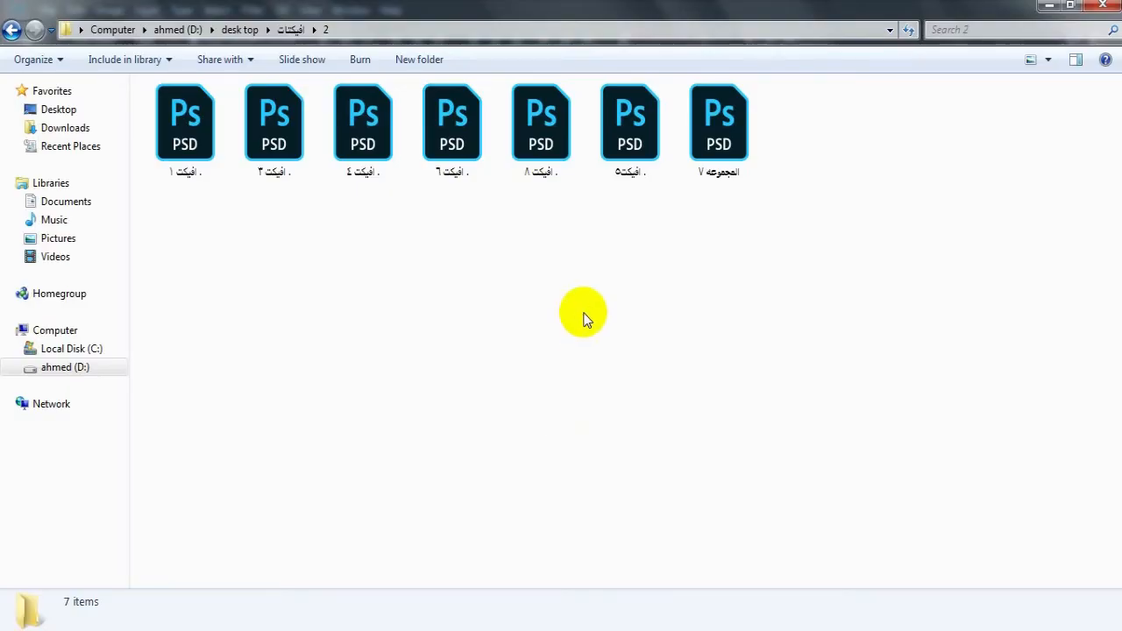
# Open the effect file افيكت ٤ from folder 2, copy its Group 1 into the portrait document and close the effect file.
pyautogui.doubleClick(372, 154)
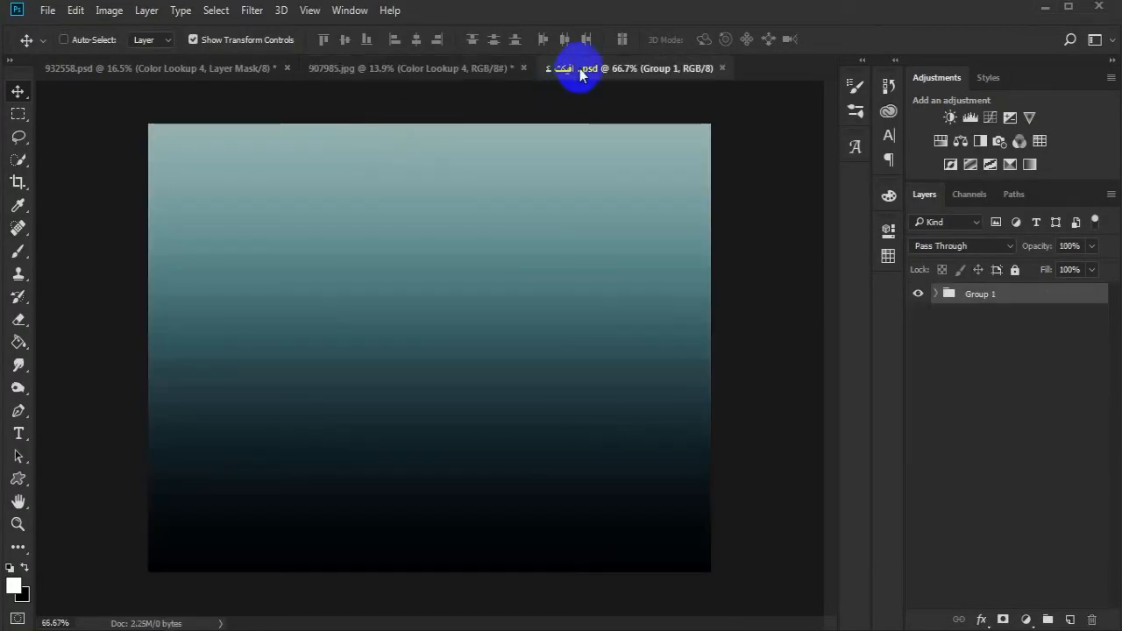
pyautogui.moveTo(576, 67); pyautogui.dragTo(410, 214)
pyautogui.moveTo(983, 294); pyautogui.dragTo(286, 279)
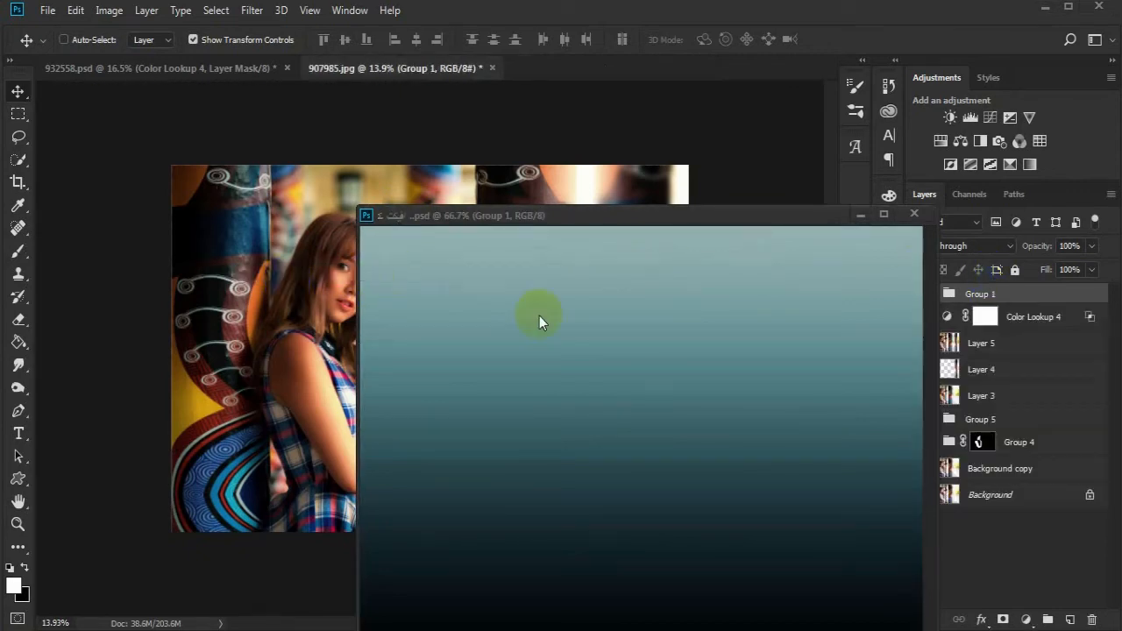
pyautogui.click(915, 215)
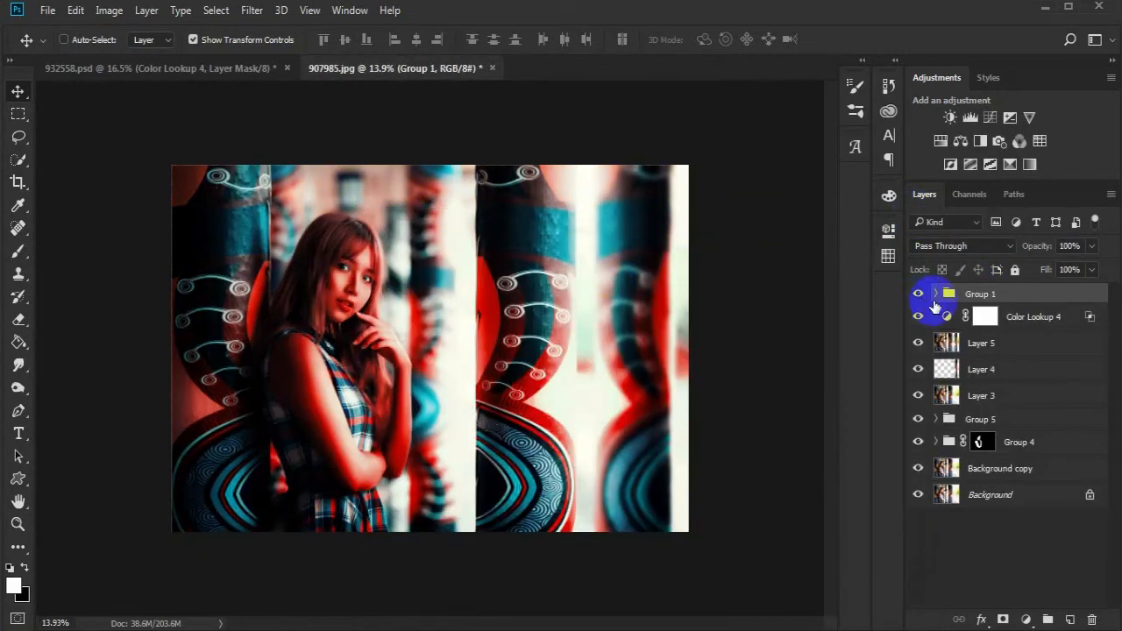
# Copy the layer mask of Group 4 onto Group 1 and invert it so the effect spares the woman's skin.
pyautogui.keyDown('alt'); pyautogui.click(982, 443); pyautogui.keyUp('alt')
pyautogui.moveTo(982, 444); pyautogui.dragTo(982, 298)
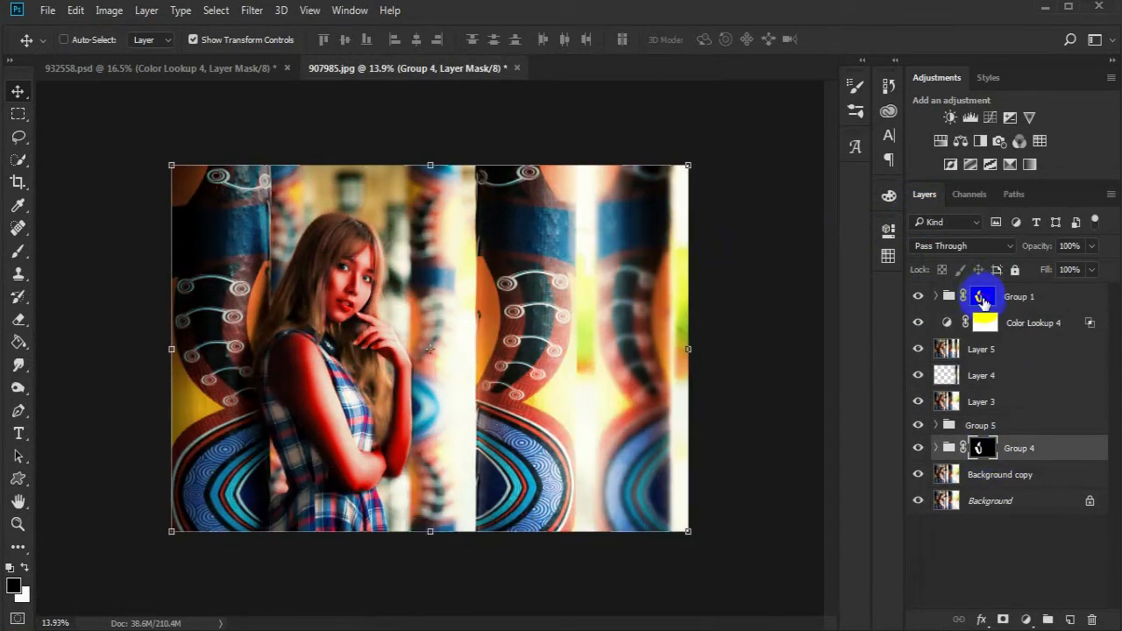
pyautogui.click(982, 300)
pyautogui.hotkey('ctrl', 'i')
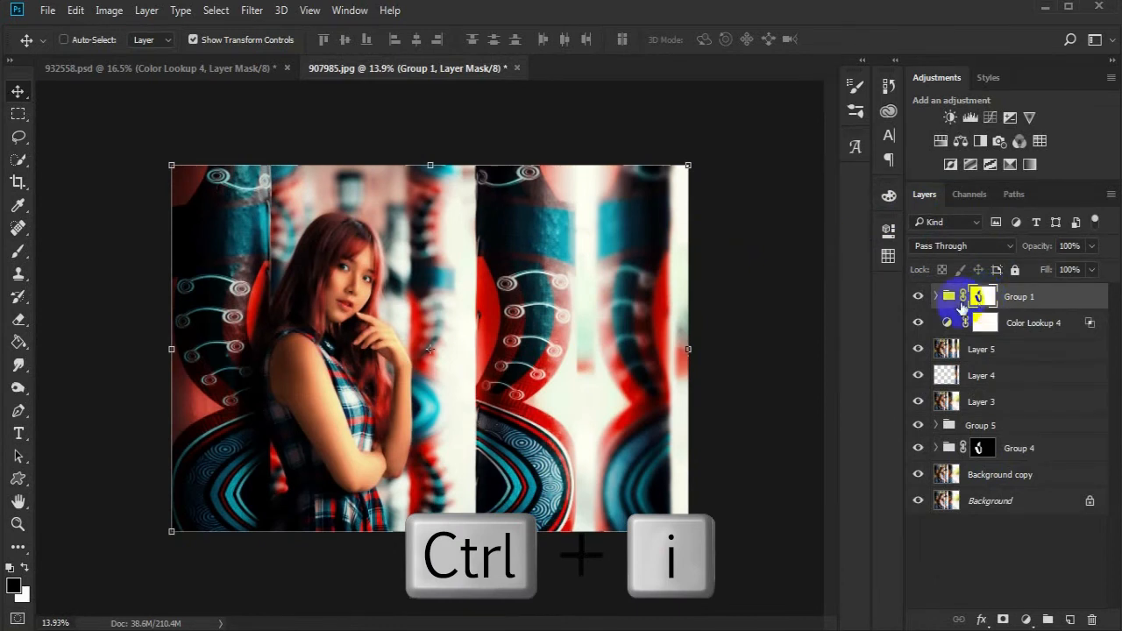
# Adjust the Underlying Layer black split of Color Lookup 4 to 0 / 196 and lower the layer's opacity to 51%.
pyautogui.doubleClick(1089, 326)
pyautogui.moveTo(752, 444); pyautogui.dragTo(699, 452)
pyautogui.moveTo(834, 448); pyautogui.dragTo(863, 456)
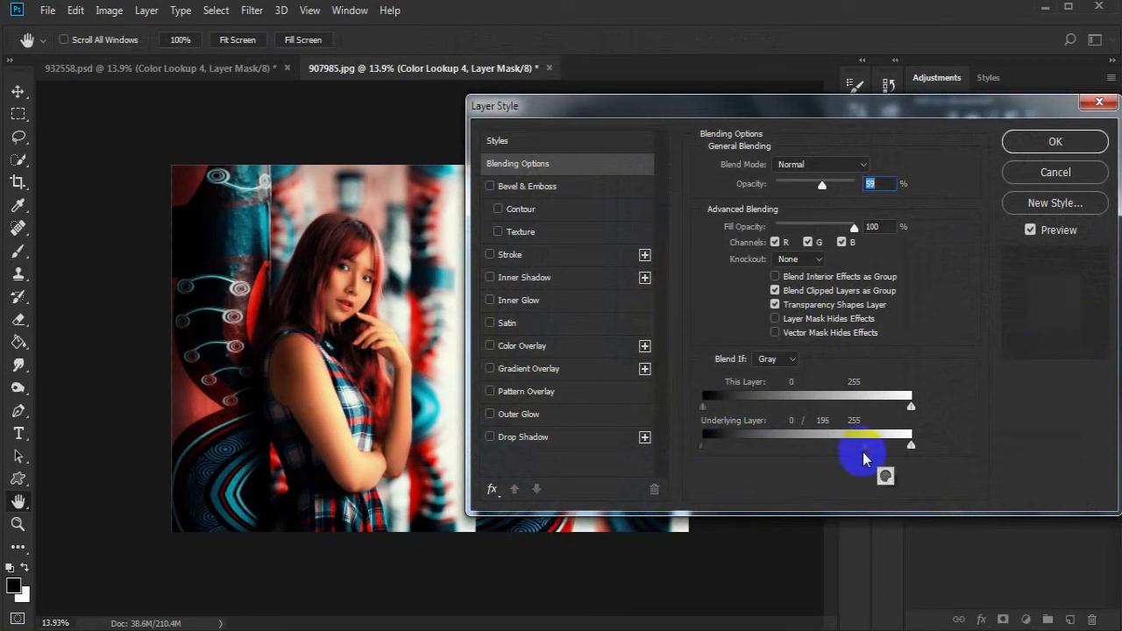
pyautogui.click(1049, 140)
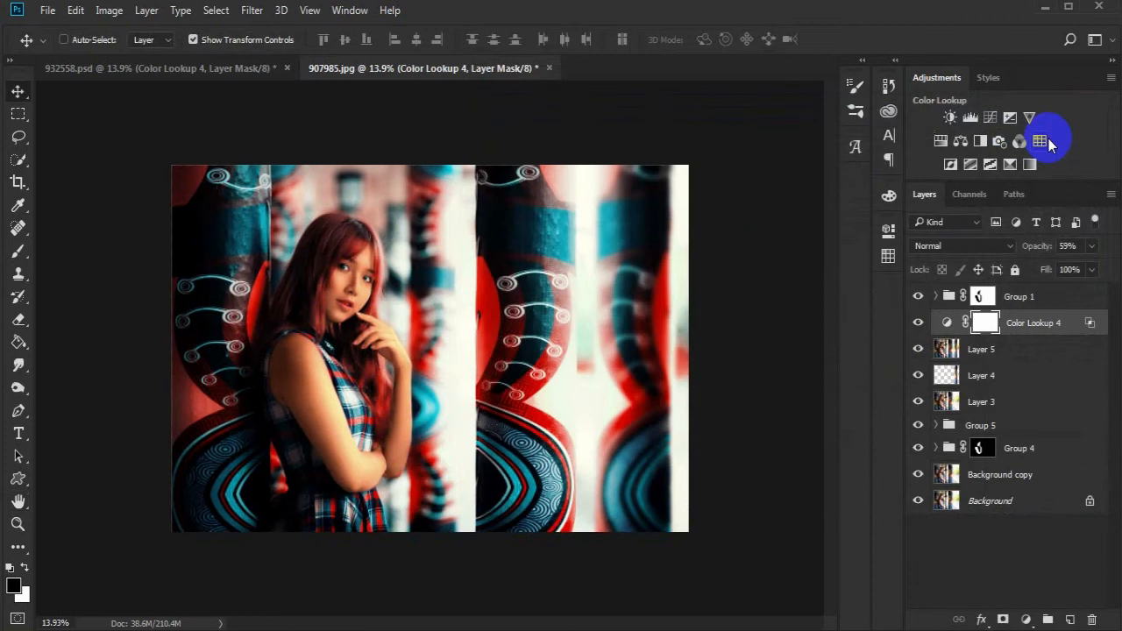
pyautogui.moveTo(1041, 247); pyautogui.dragTo(1035, 251)
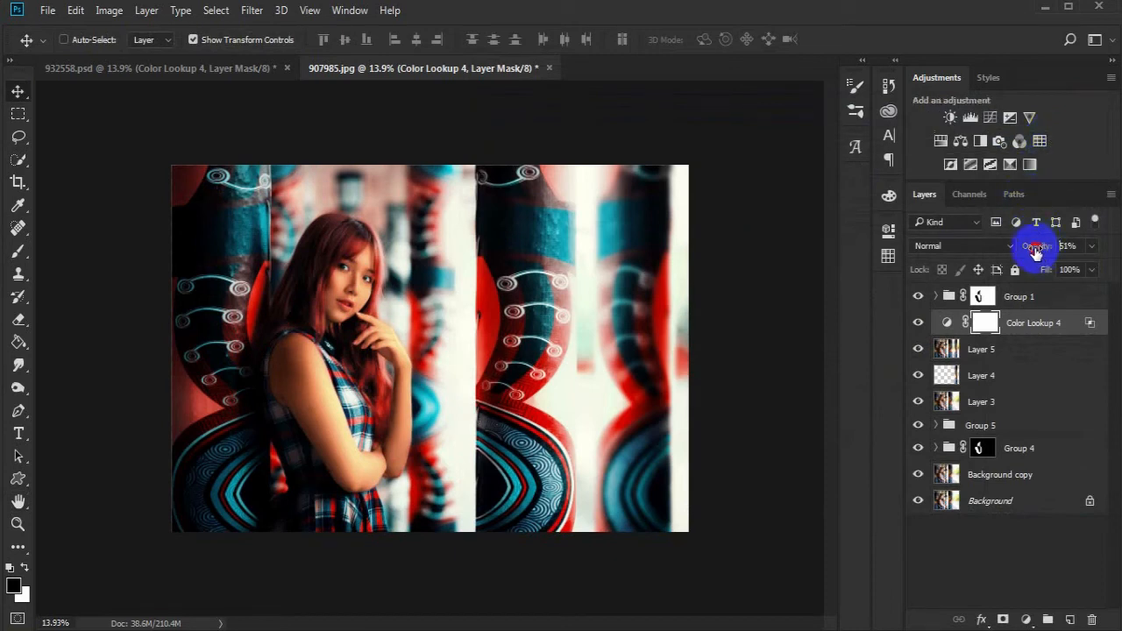
# Paint black over the woman's lips and both eyes on the Group 1 mask with a soft brush sized 83.
pyautogui.click(952, 296)
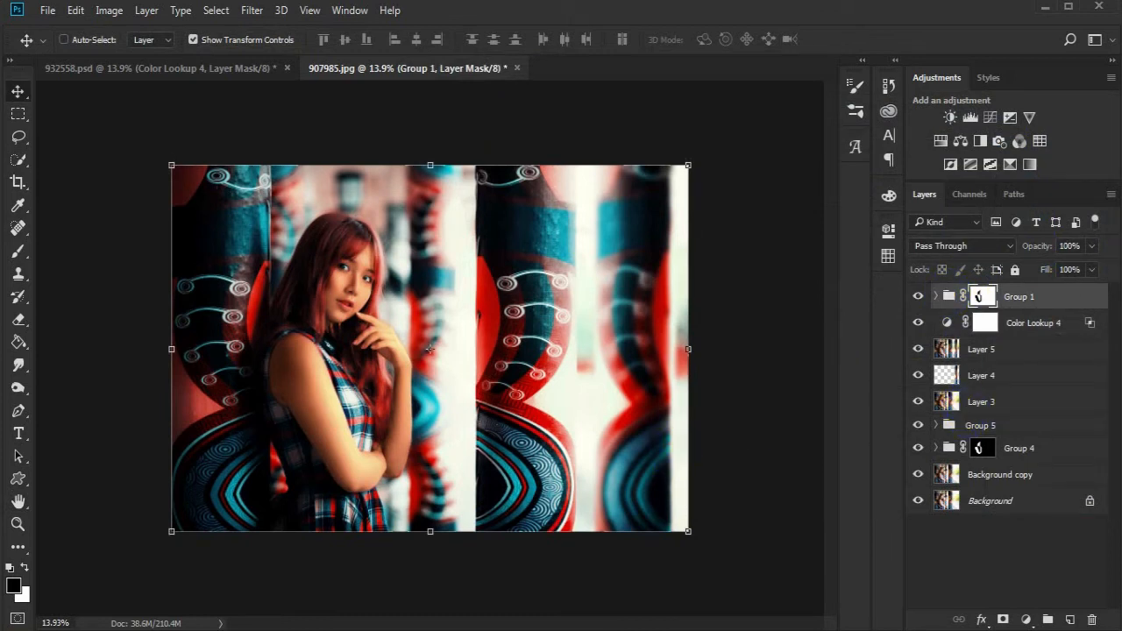
pyautogui.click(19, 505)
pyautogui.click(18, 519)
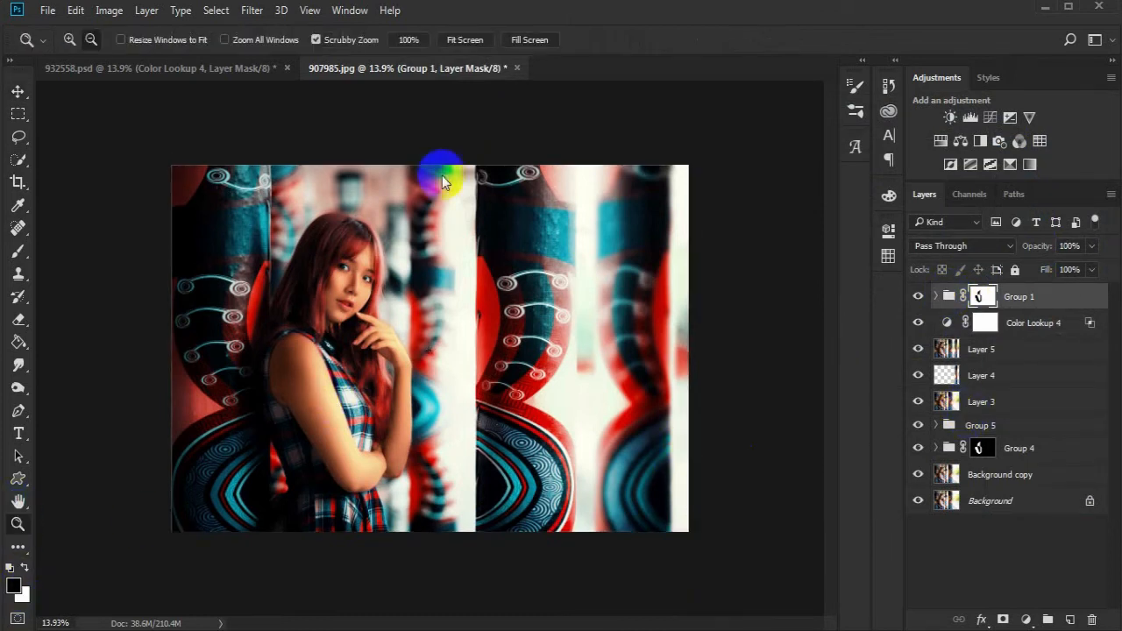
pyautogui.click(401, 263)
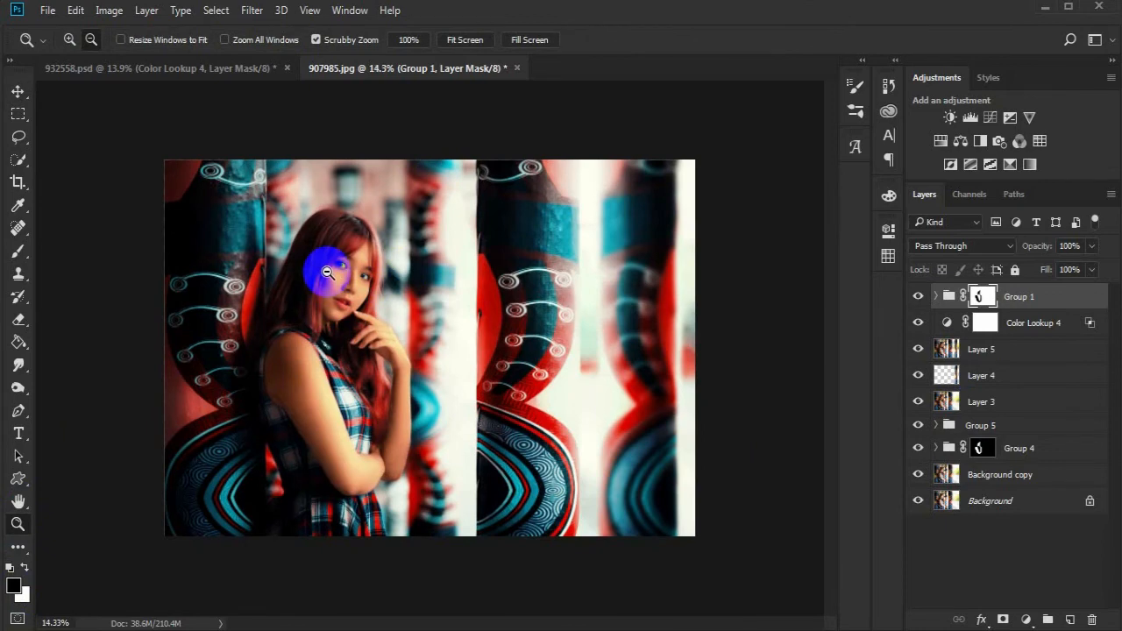
pyautogui.moveTo(351, 279); pyautogui.dragTo(383, 263)
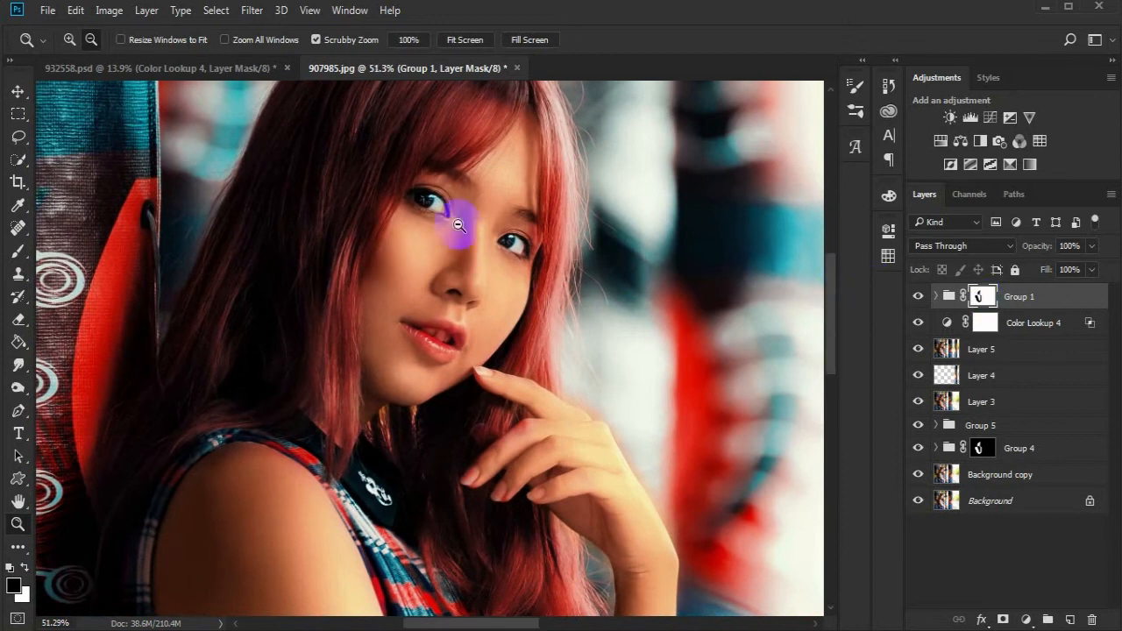
pyautogui.click(18, 251)
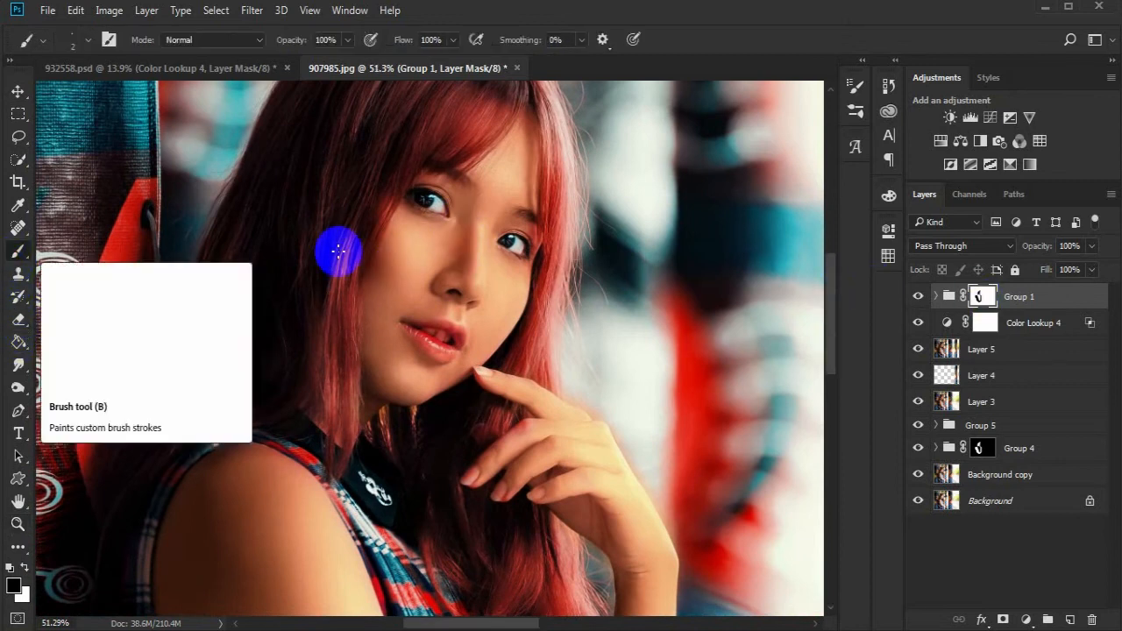
pyautogui.rightClick(448, 276)
pyautogui.click(581, 321)
pyautogui.moveTo(429, 337)
pyautogui.mouseDown()
pyautogui.moveTo(444, 342)
pyautogui.moveTo(426, 328)
pyautogui.moveTo(449, 340)
pyautogui.mouseUp()
pyautogui.moveTo(524, 229); pyautogui.dragTo(515, 244)
pyautogui.moveTo(428, 200); pyautogui.dragTo(440, 214)
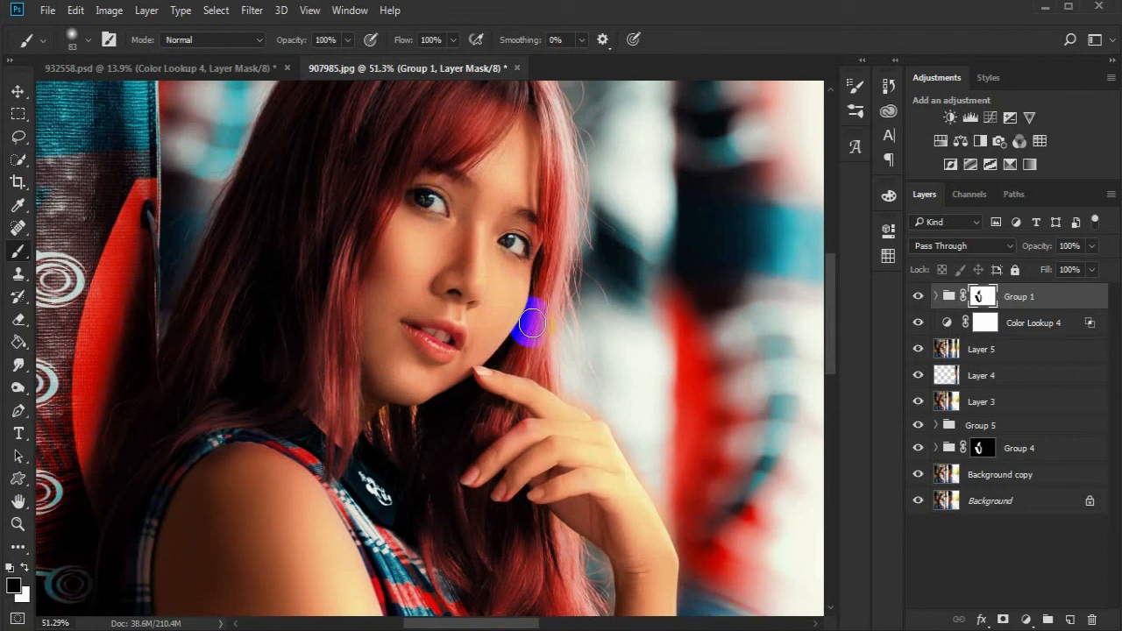
# Lower the opacity of Color Lookup 4 to 30% and review the whole image.
pyautogui.click(18, 524)
pyautogui.moveTo(214, 443); pyautogui.dragTo(170, 433)
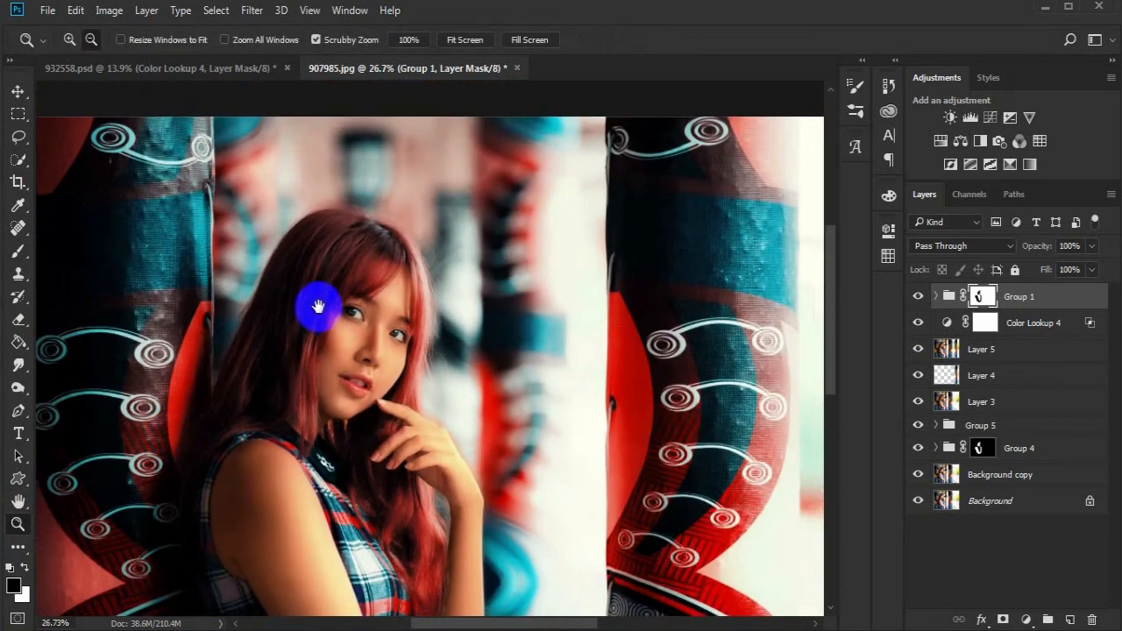
pyautogui.moveTo(318, 307); pyautogui.dragTo(321, 150)
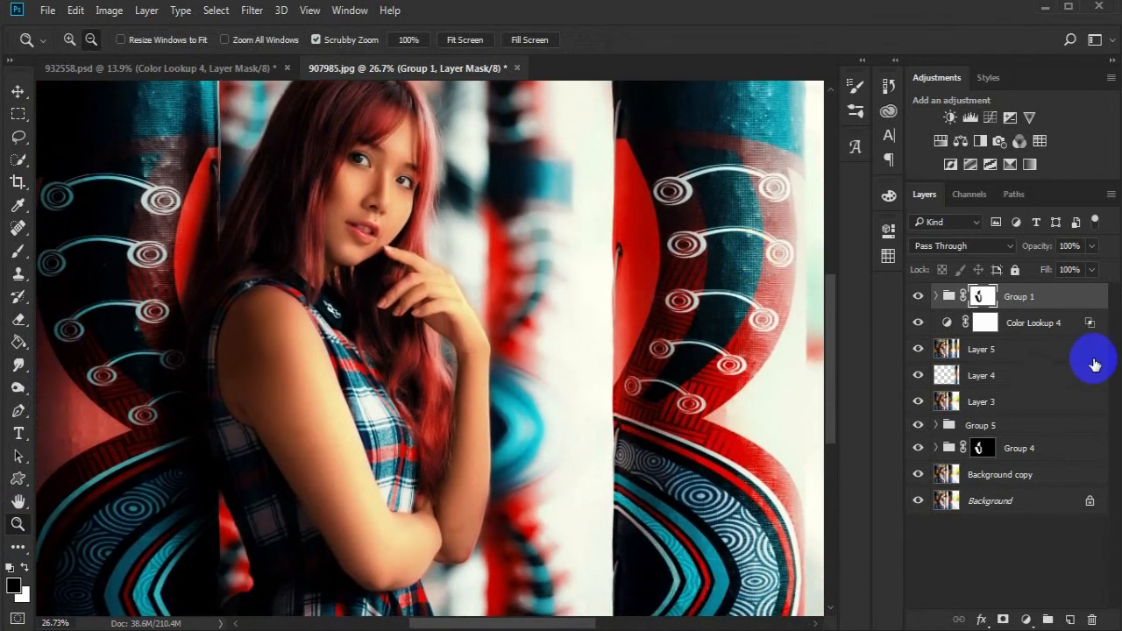
pyautogui.click(1022, 323)
pyautogui.moveTo(1040, 246); pyautogui.dragTo(1021, 248)
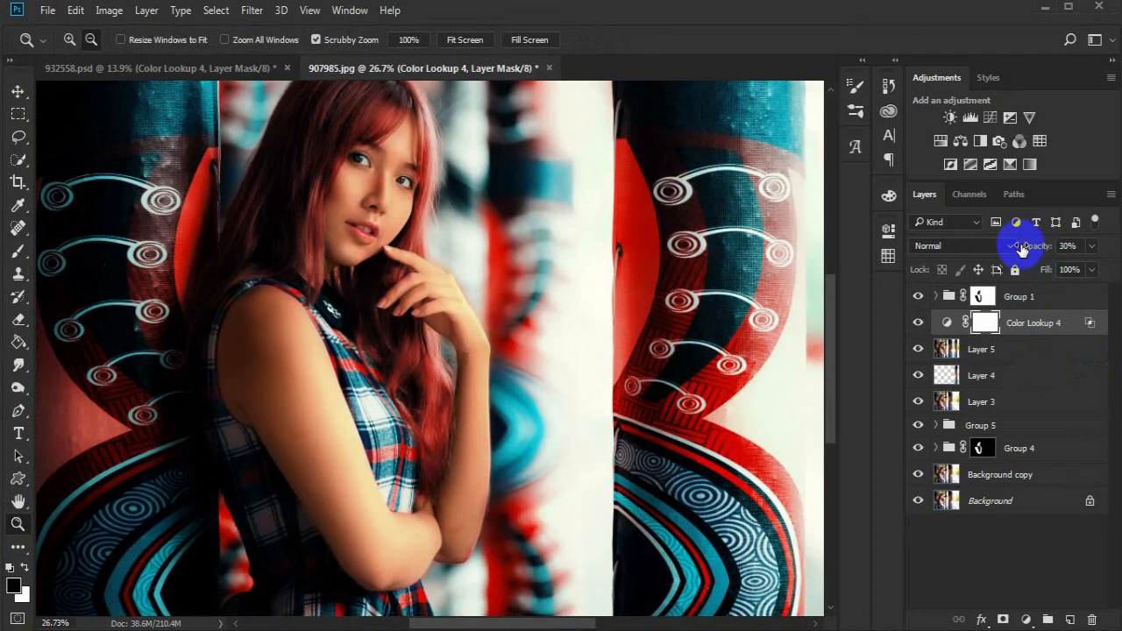
pyautogui.moveTo(417, 164); pyautogui.dragTo(376, 178)
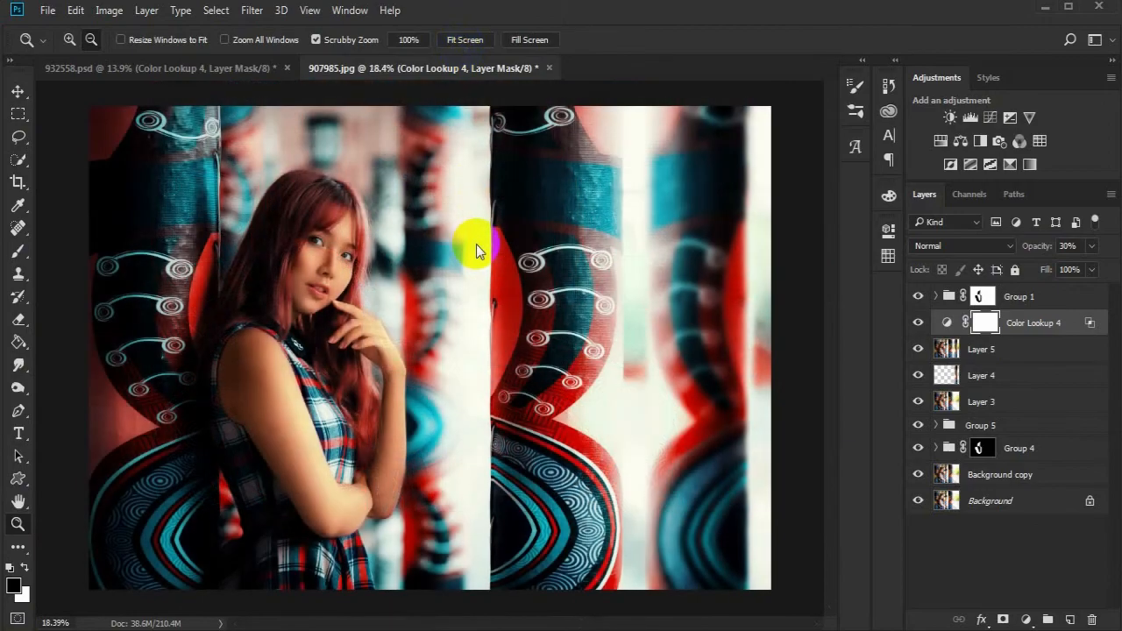
pyautogui.moveTo(532, 455); pyautogui.dragTo(533, 455)
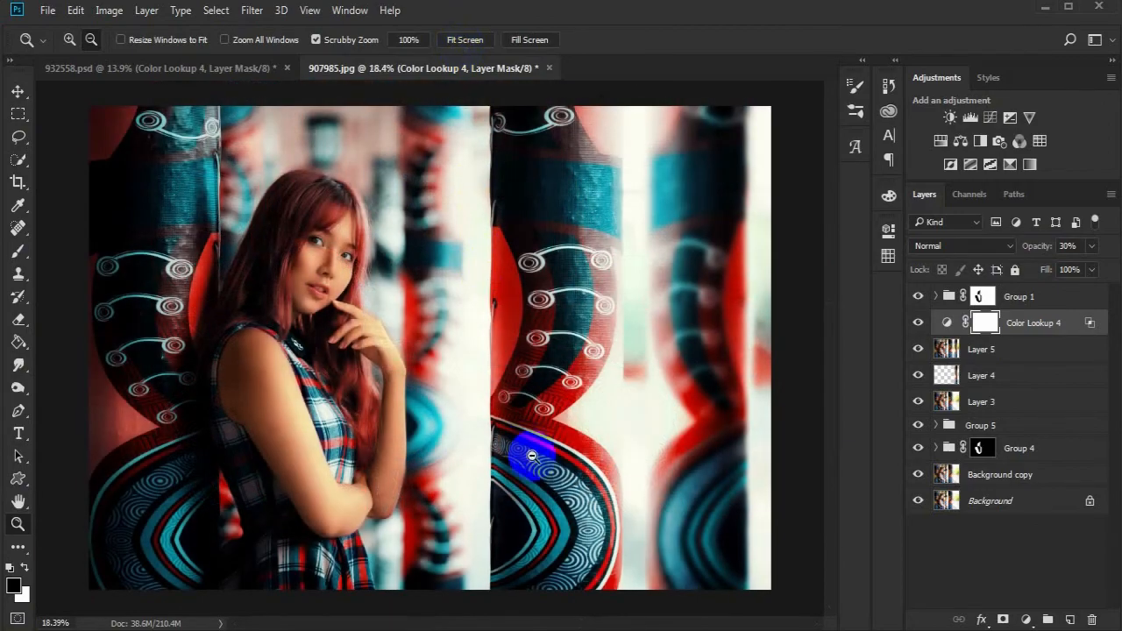